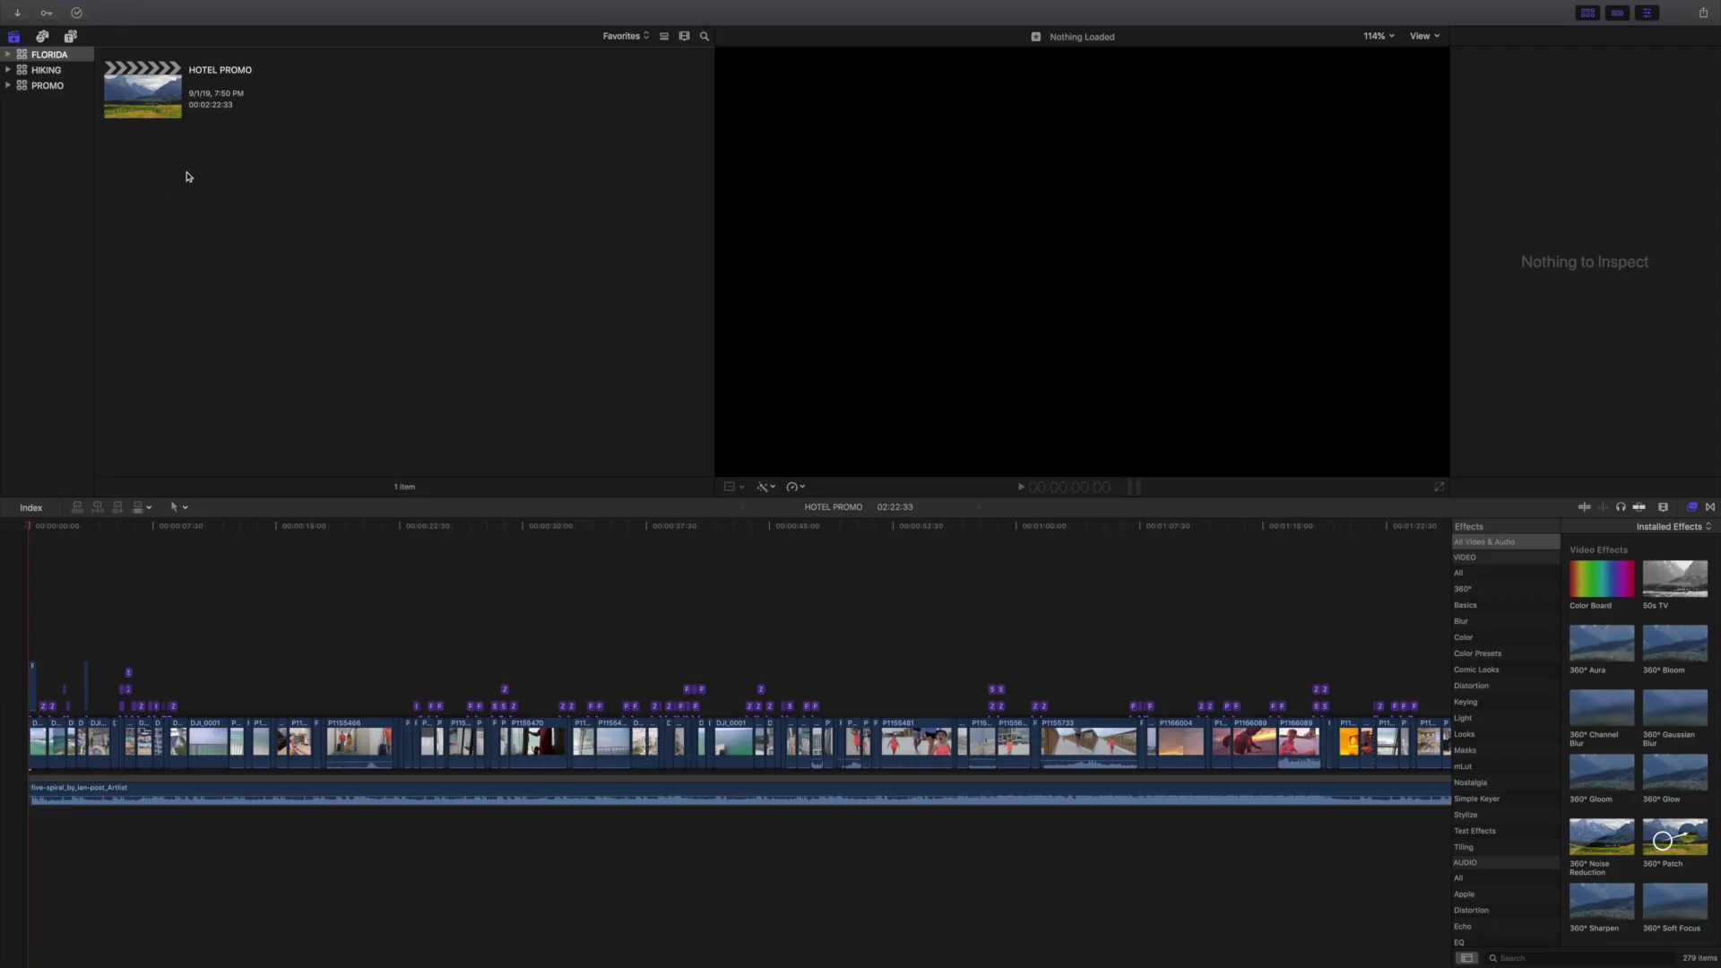
# - Open the File menu to reach the New submenu choices
pyautogui.click(115, 7)
# - Create a new library named HOTEL BEACH PROMO and save it to the Desktop
pyautogui.moveTo(184, 26)
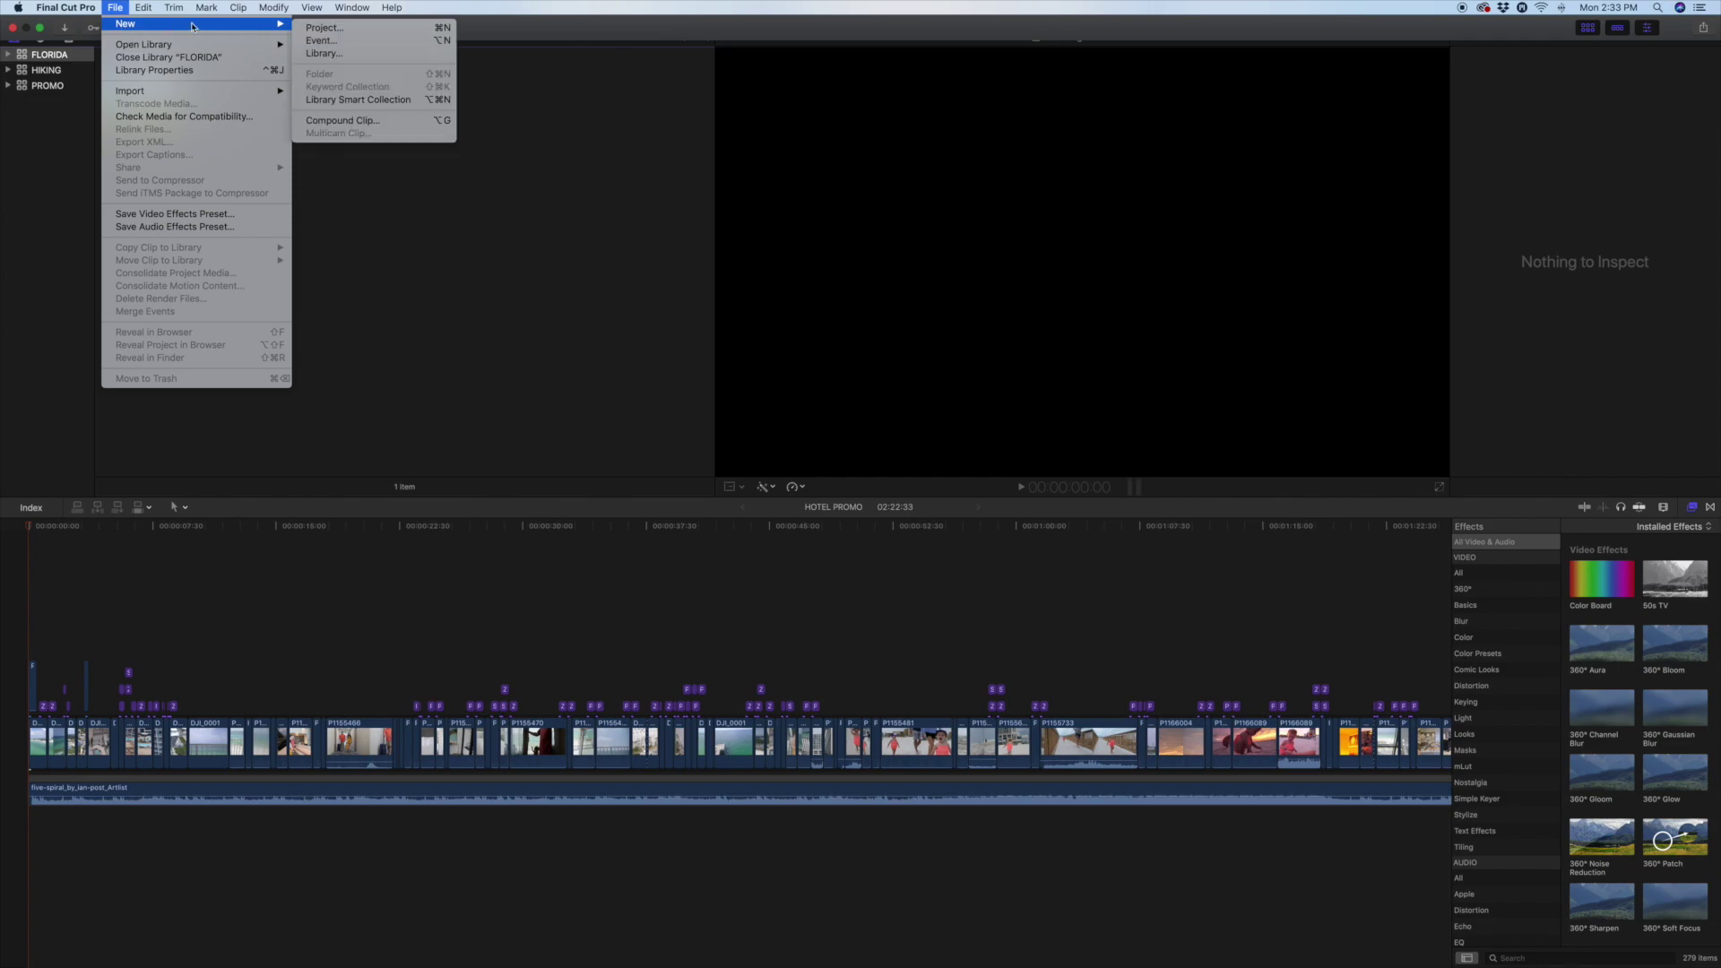
pyautogui.click(362, 53)
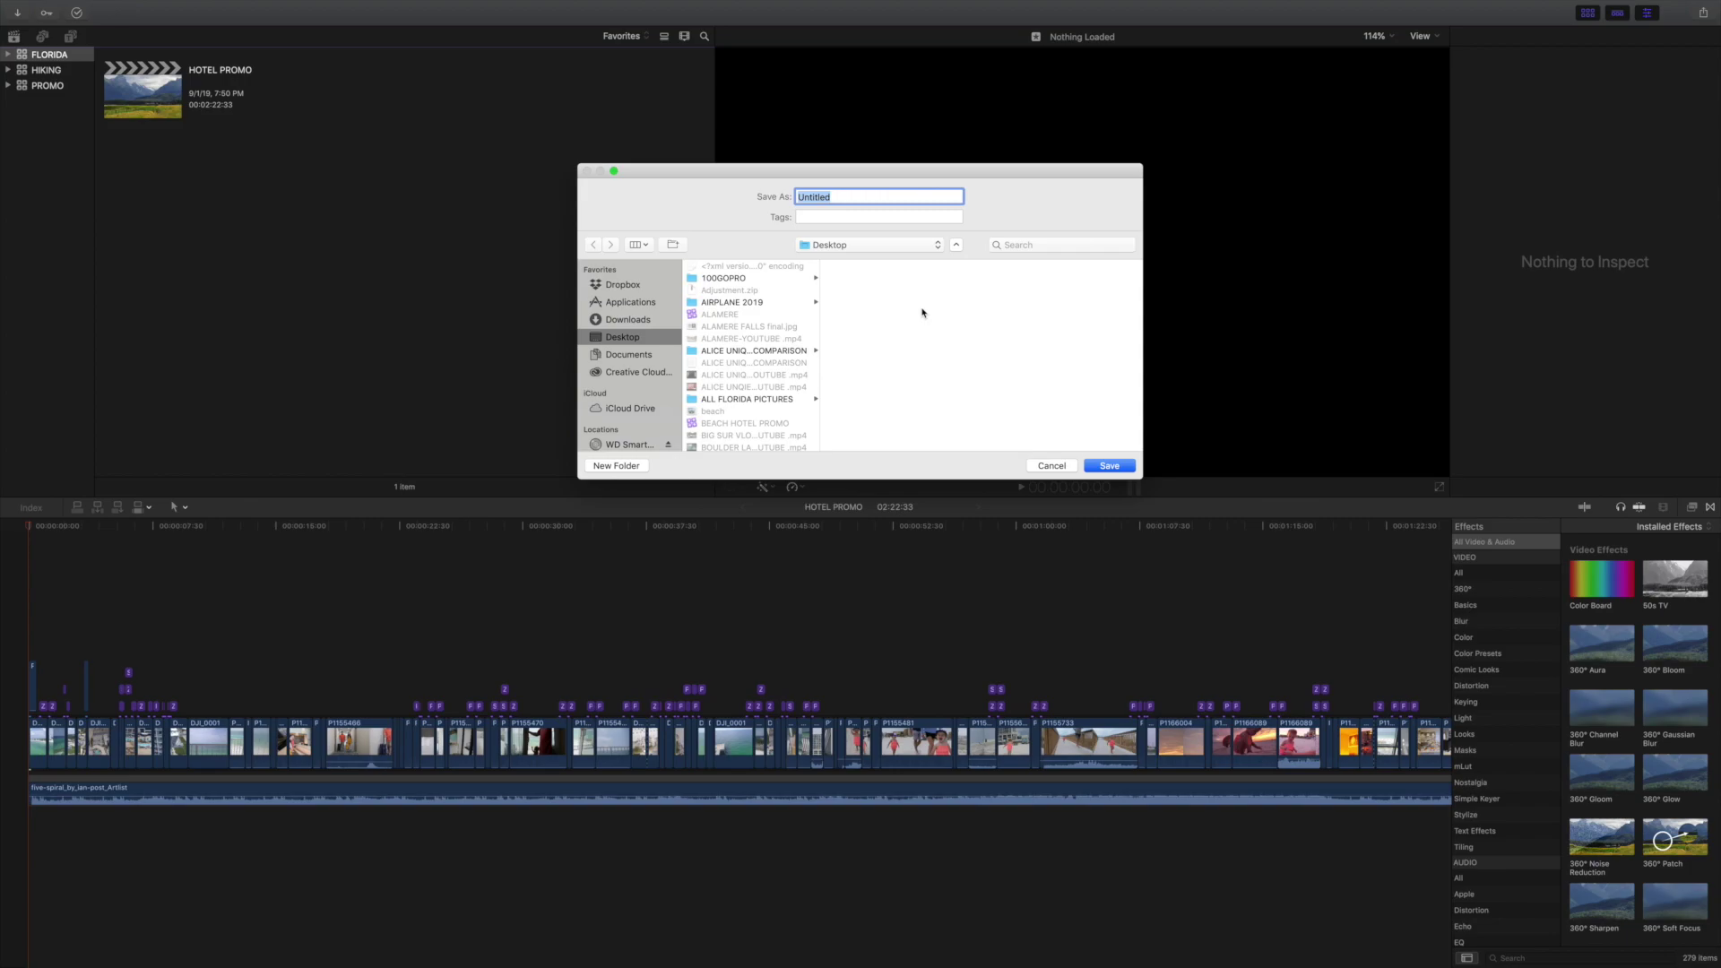
pyautogui.write('HOTEL BEACH PROMO')
pyautogui.click(1129, 468)
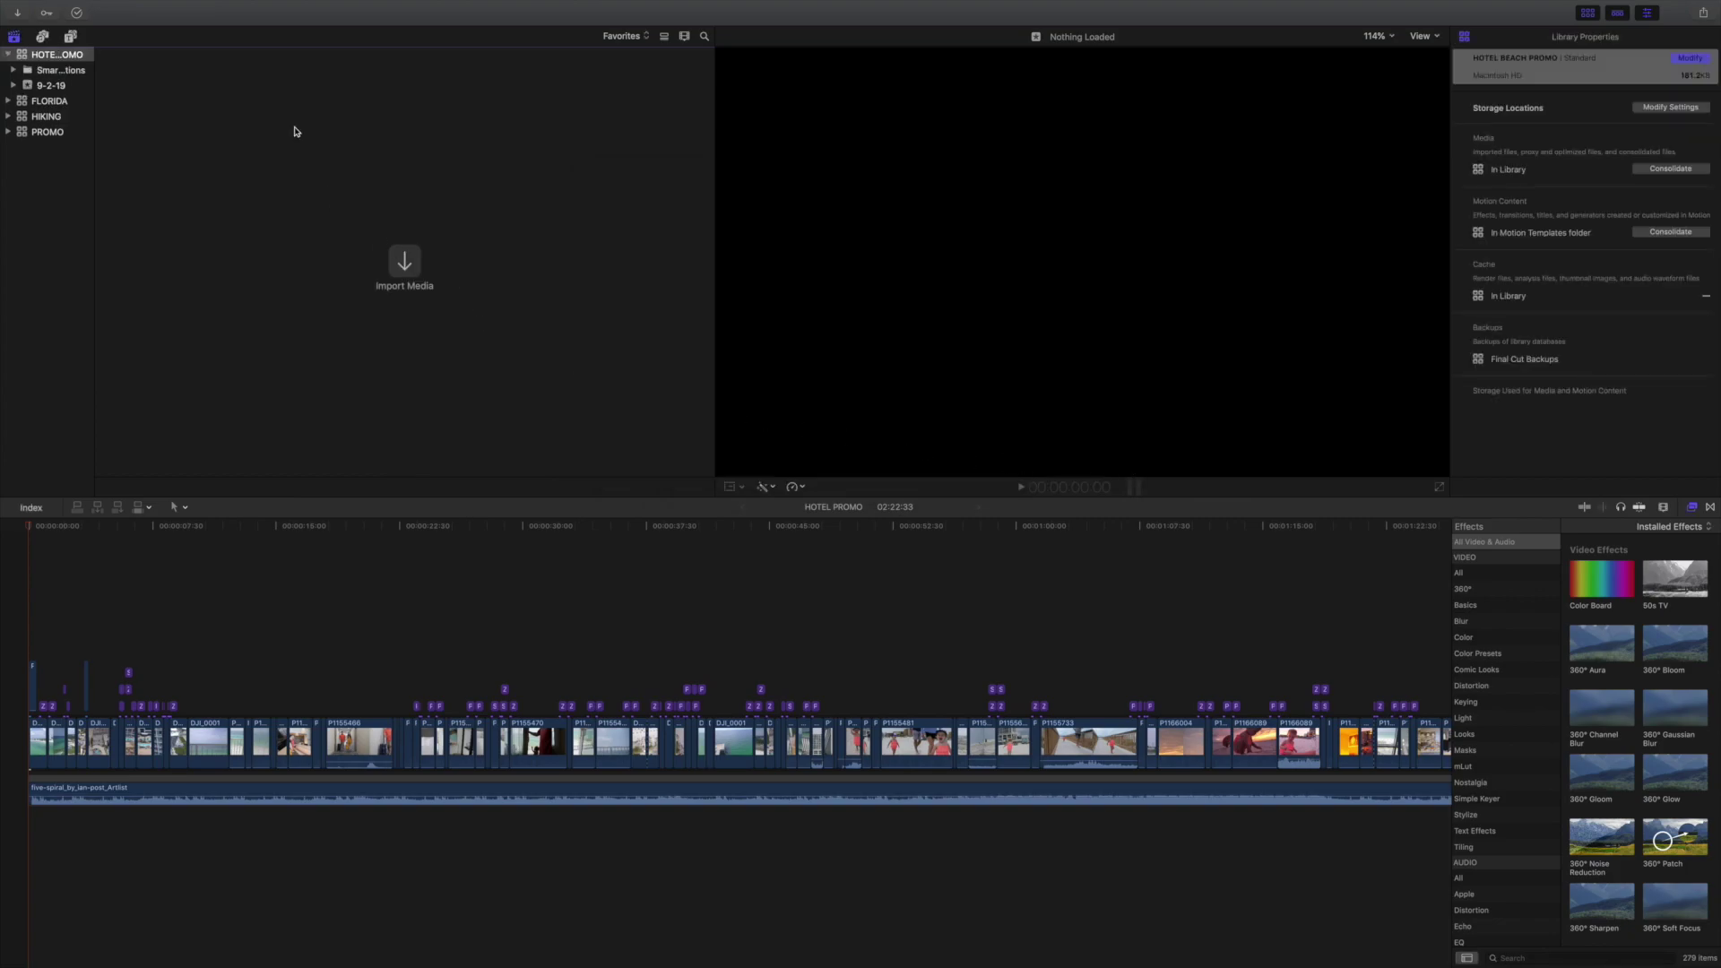
pyautogui.click(113, 7)
# - Start a new 1080p HD 60p project named HOTEL BEACH PROMO in event 9-2-19
pyautogui.moveTo(130, 25)
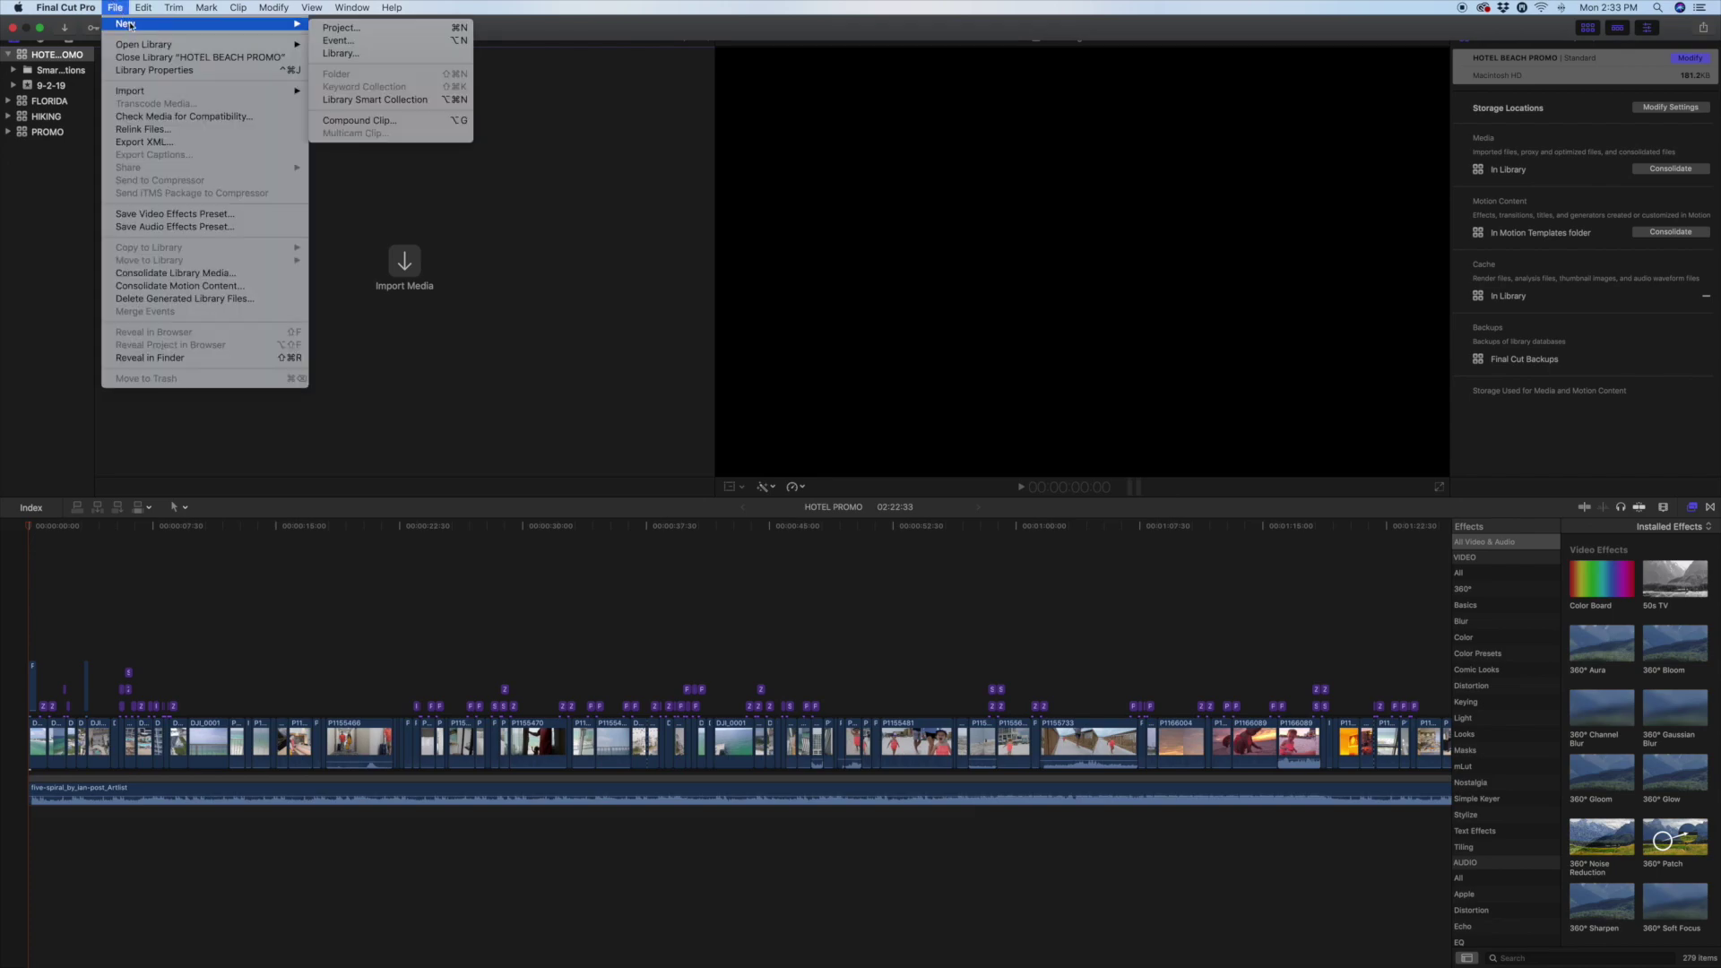
pyautogui.click(327, 34)
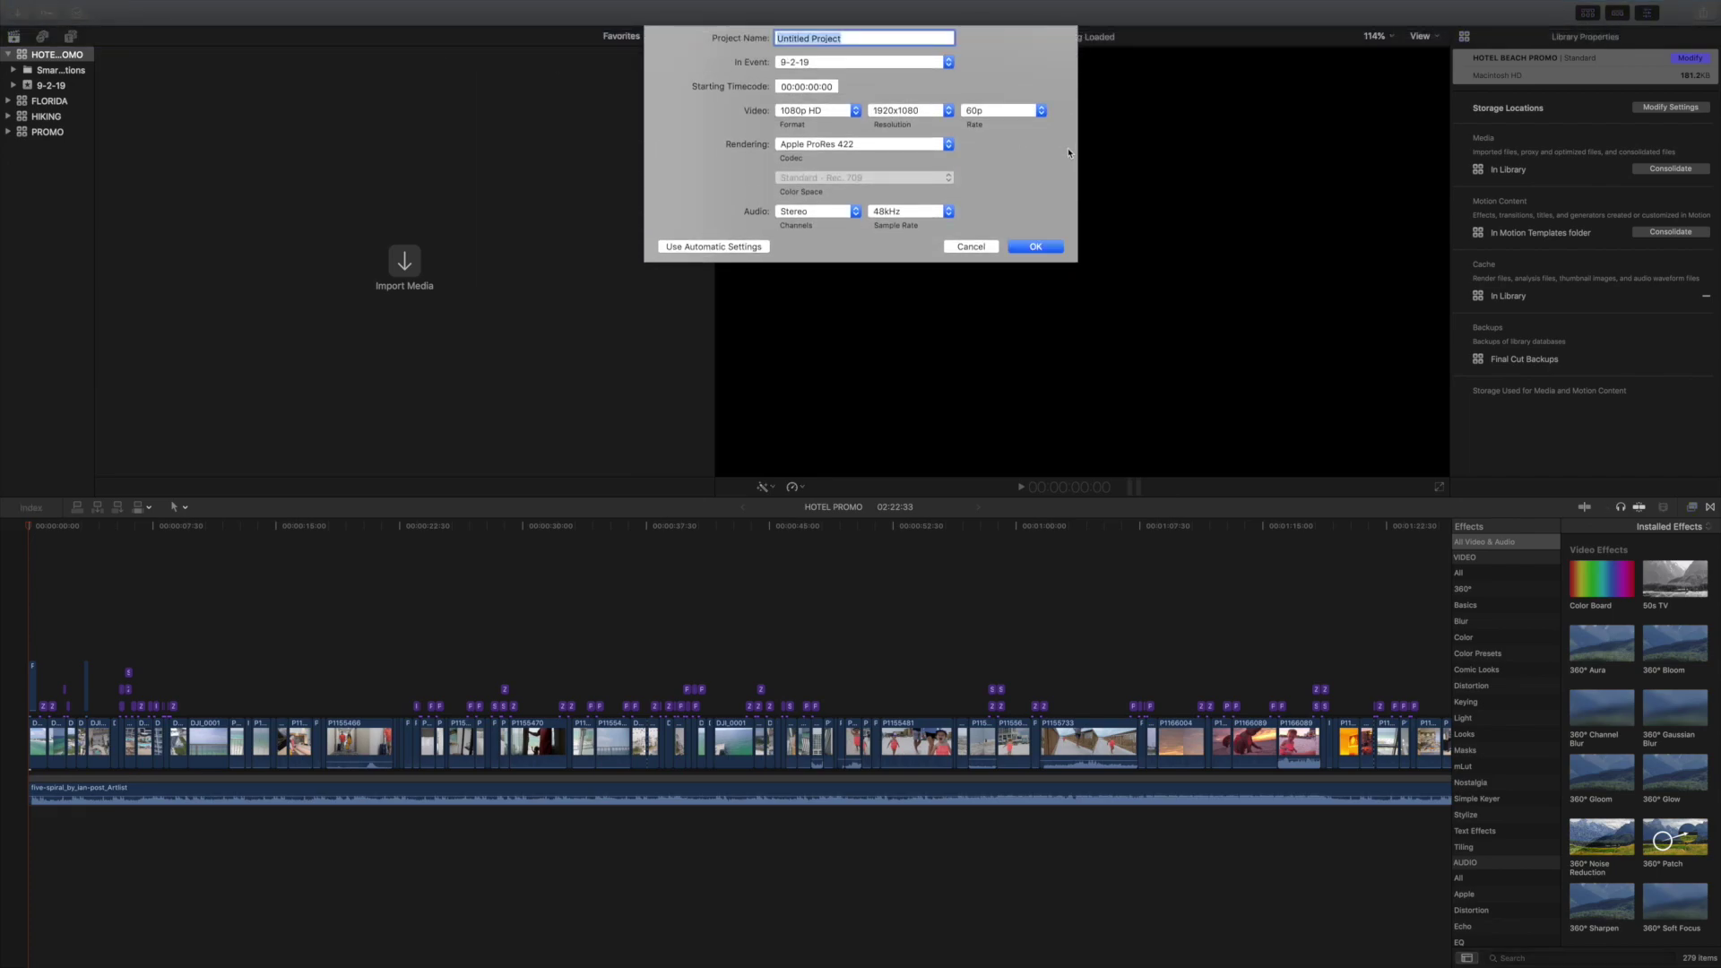
pyautogui.write('HOTEL BEACH PROMO')
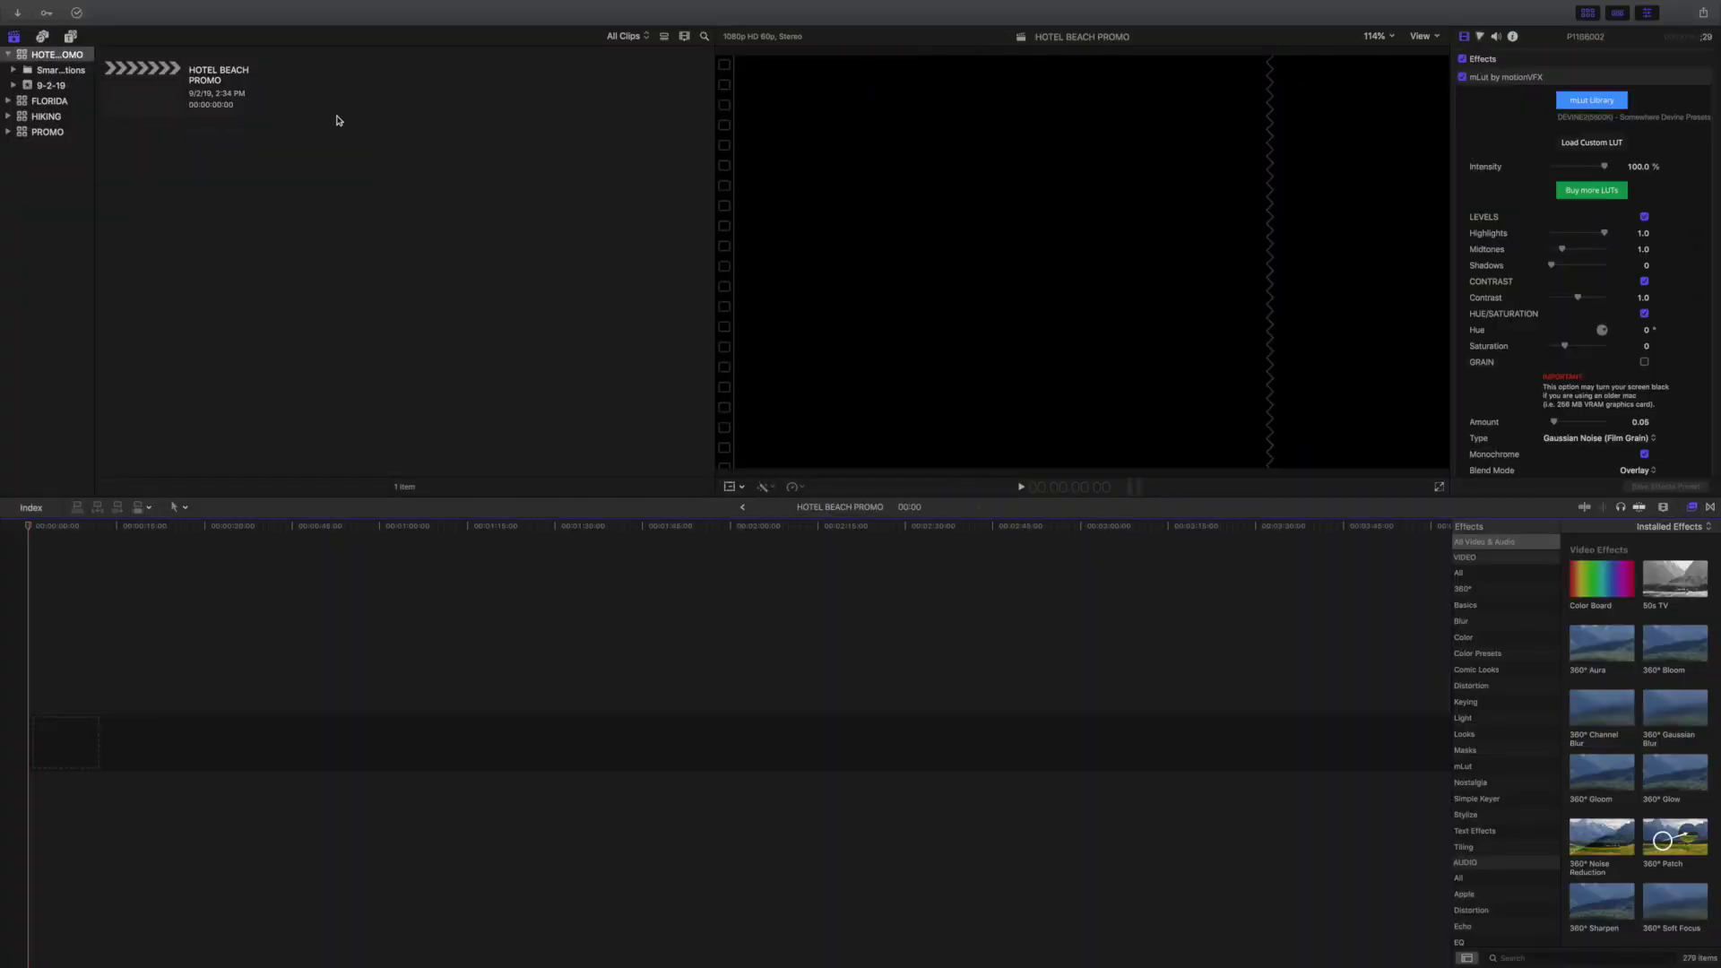
# - Open Import Media and show the ROUGH MARRIOTT FLORIDA folder's clips
pyautogui.moveTo(107, 3)
pyautogui.click(75, 28)
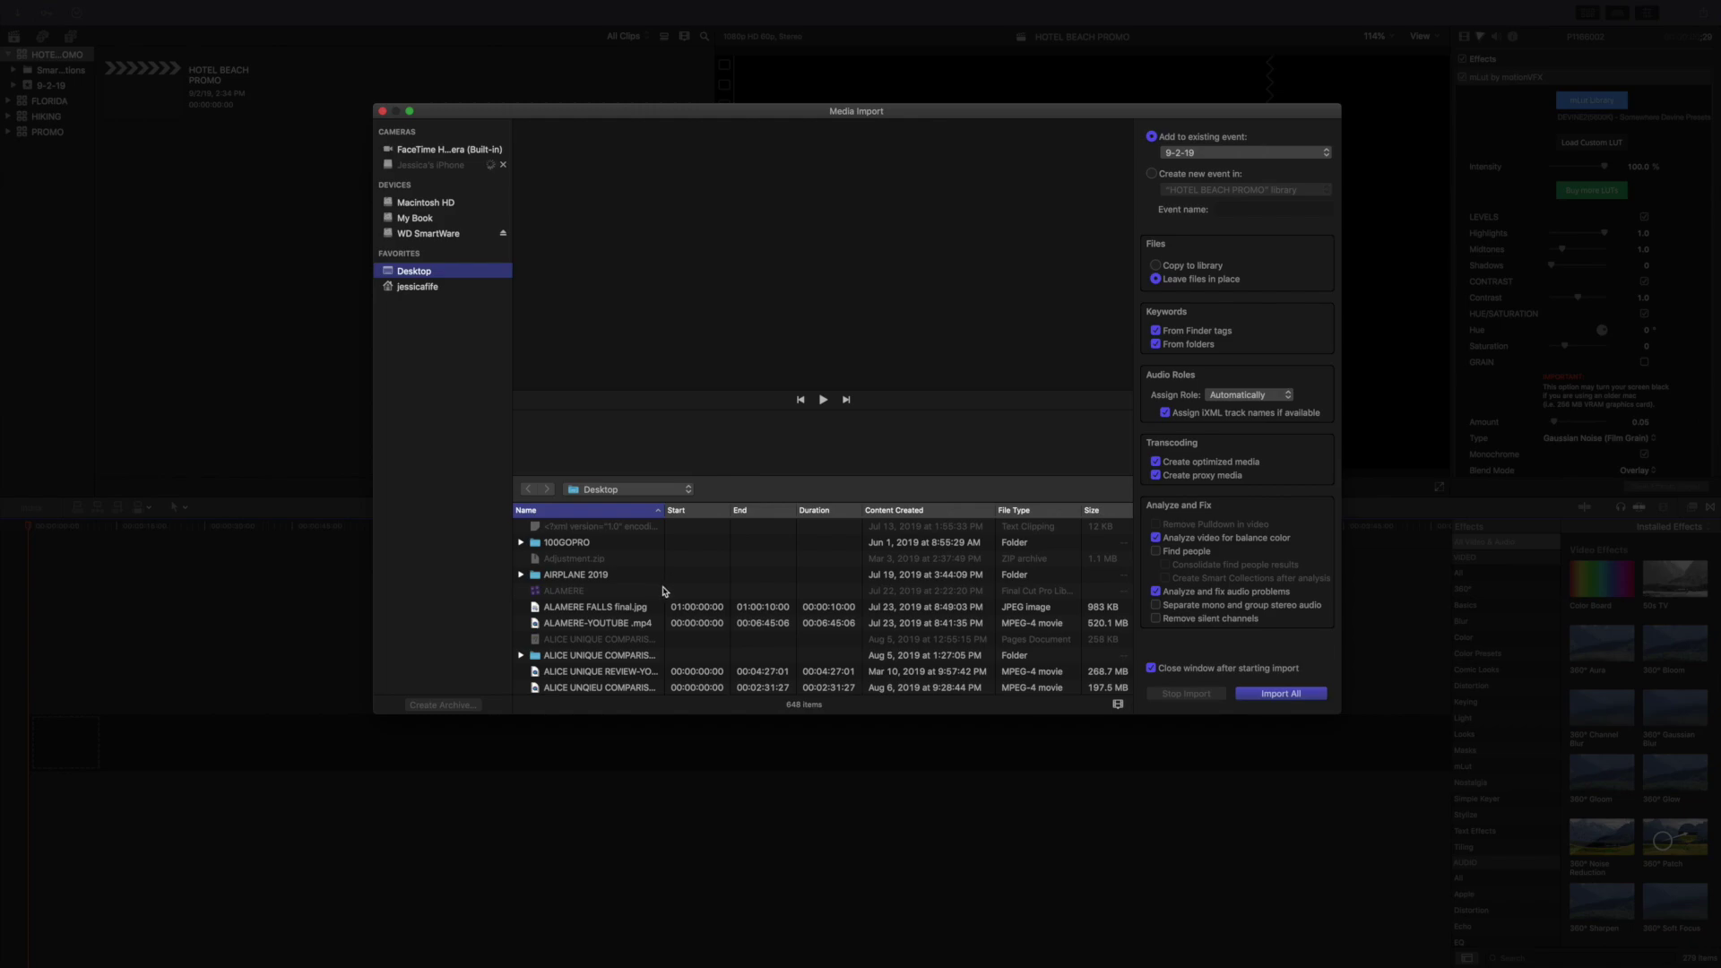
pyautogui.scroll(-20, 659, 587)
pyautogui.click(664, 591)
# - Select the 235-clip range from first to last clip and import it
pyautogui.scroll(-10, 614, 573)
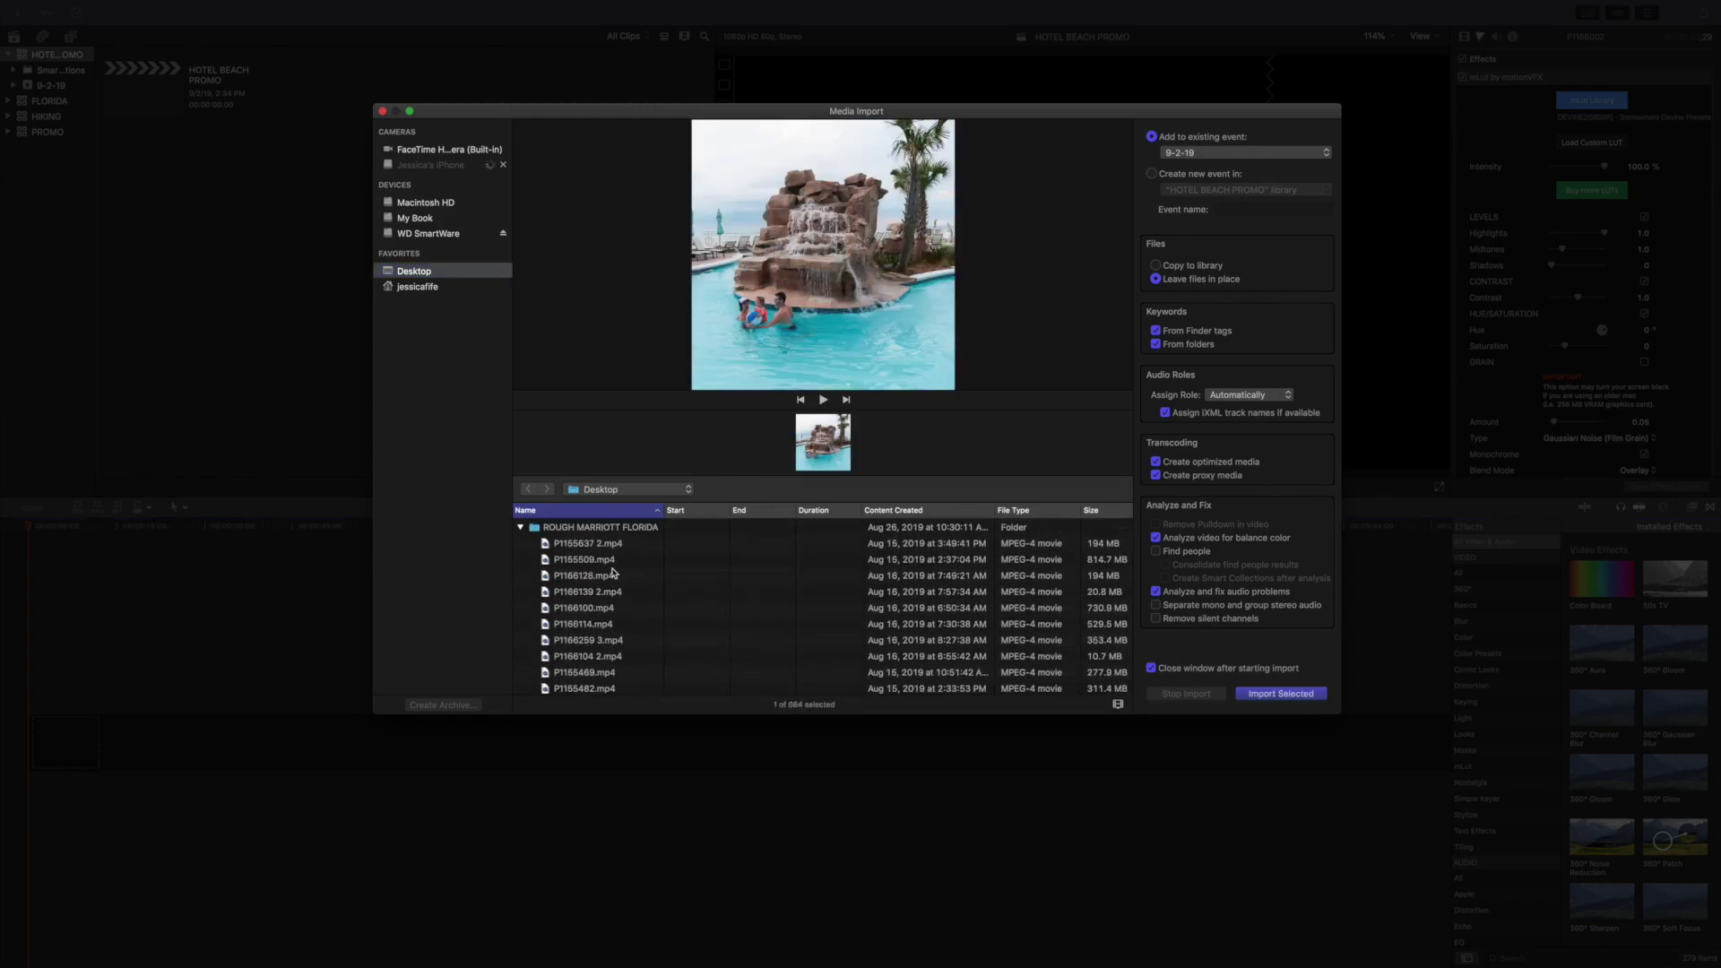
pyautogui.click(610, 547)
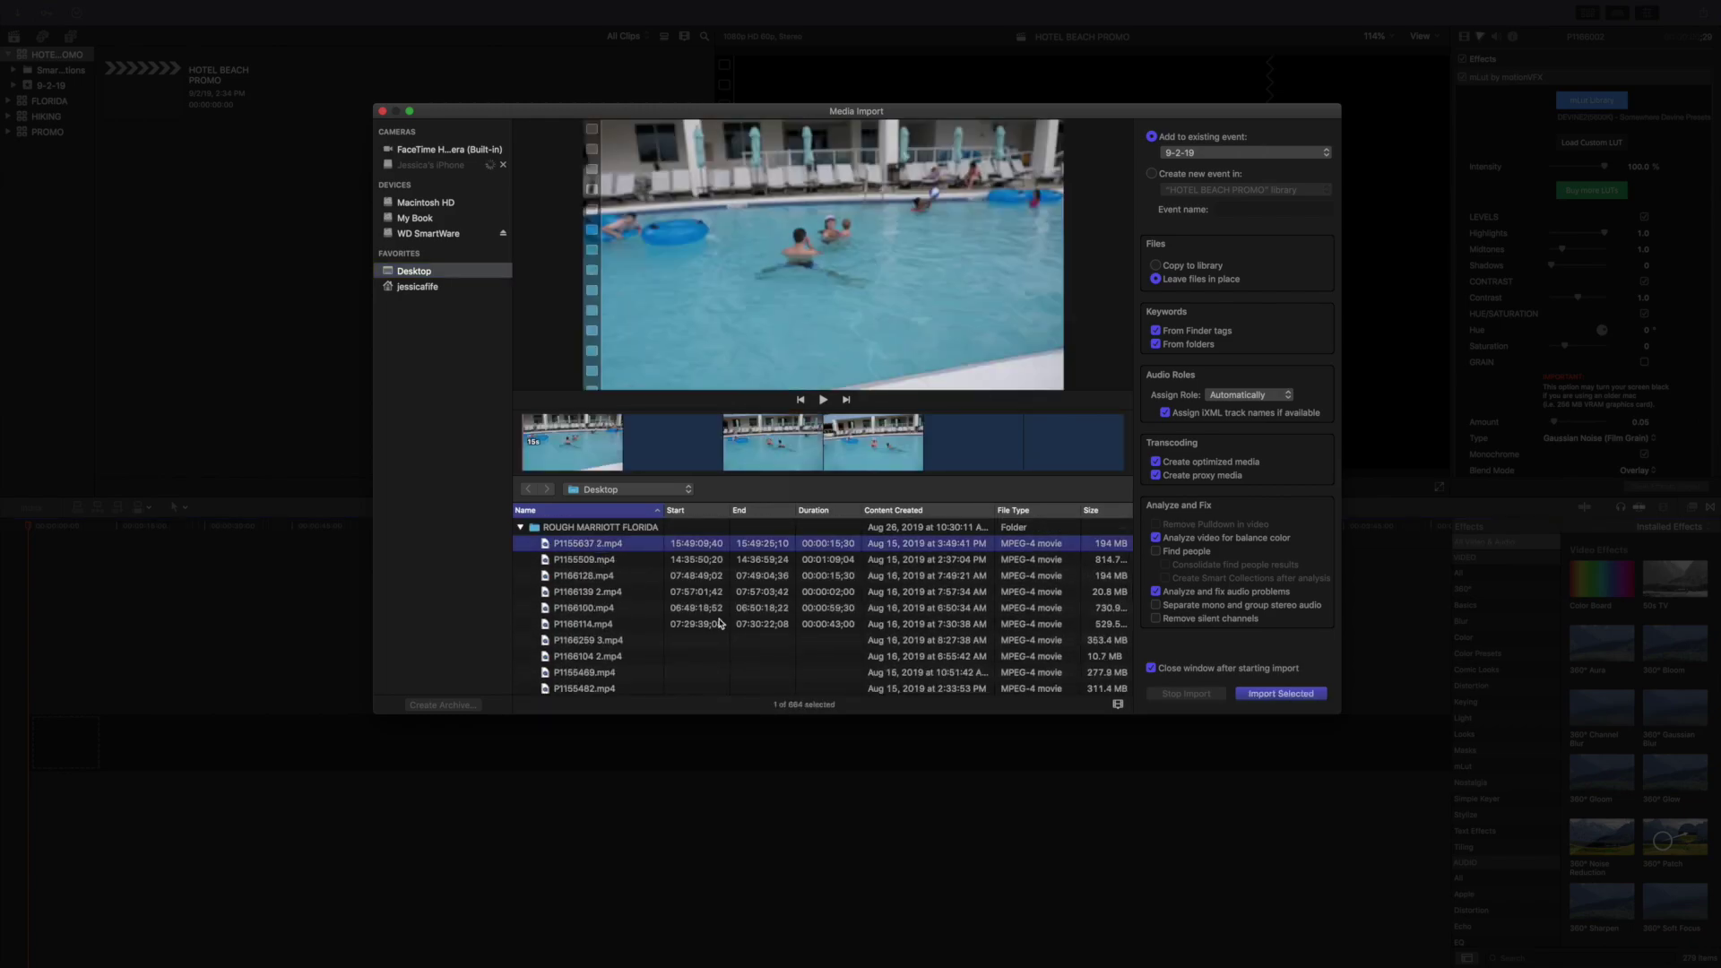
pyautogui.scroll(-5, 718, 623)
pyautogui.scroll(-10, 719, 623)
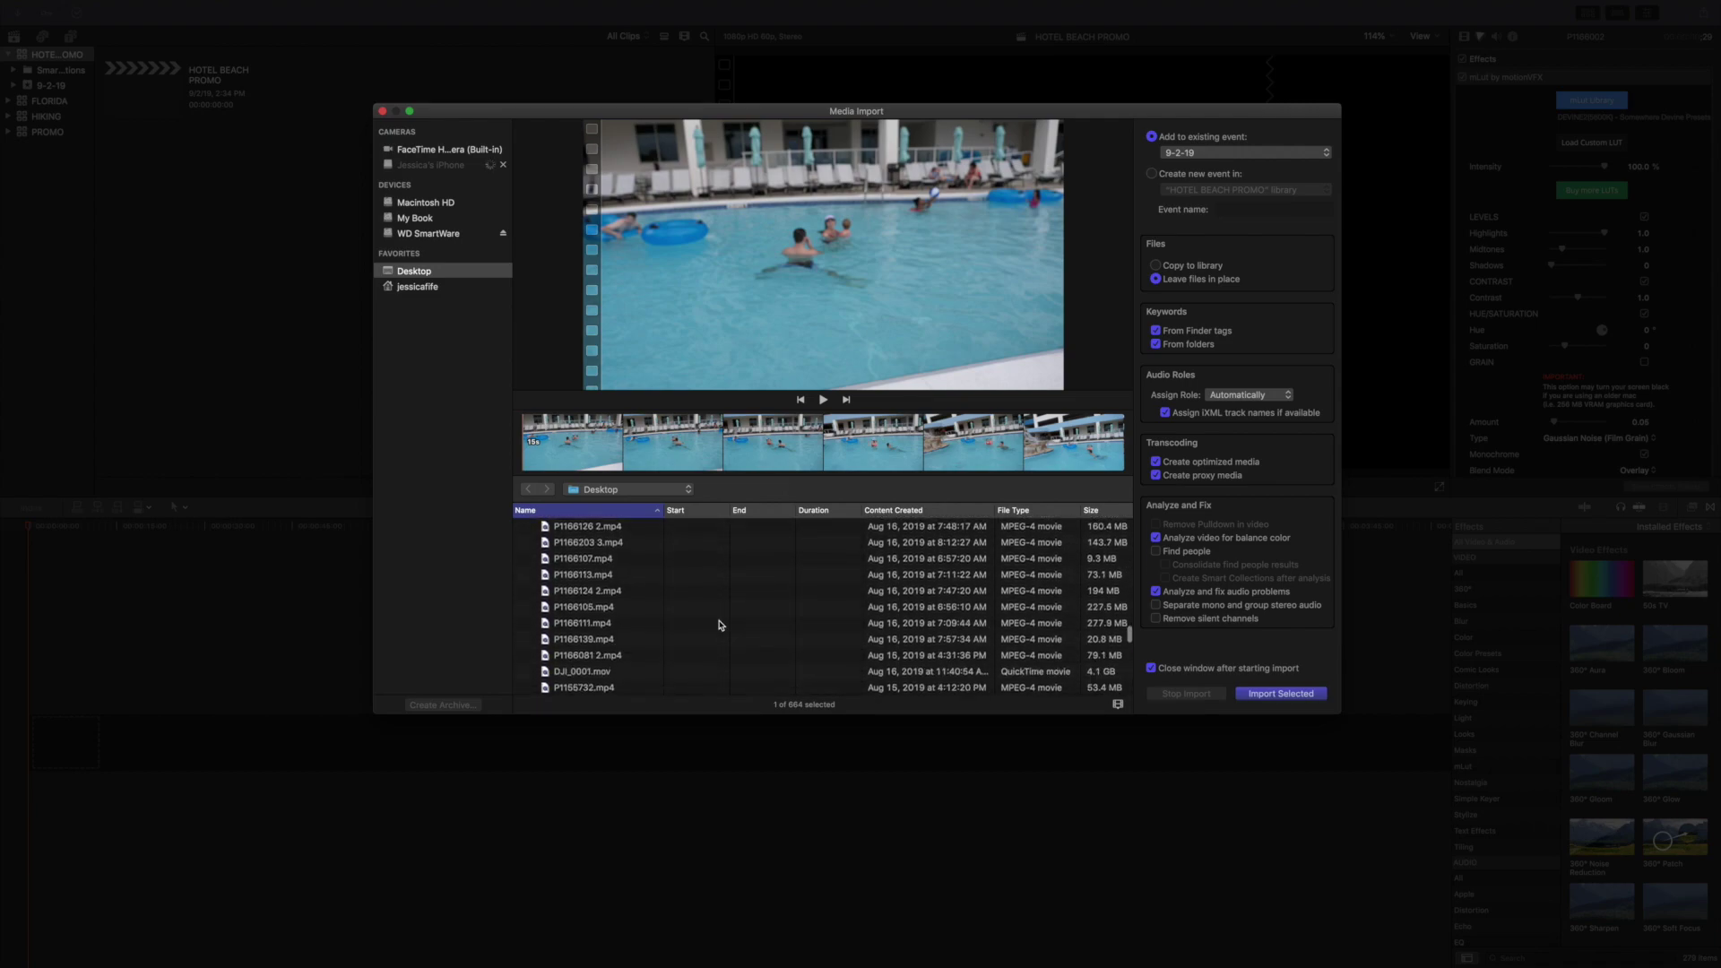
pyautogui.scroll(-5, 719, 623)
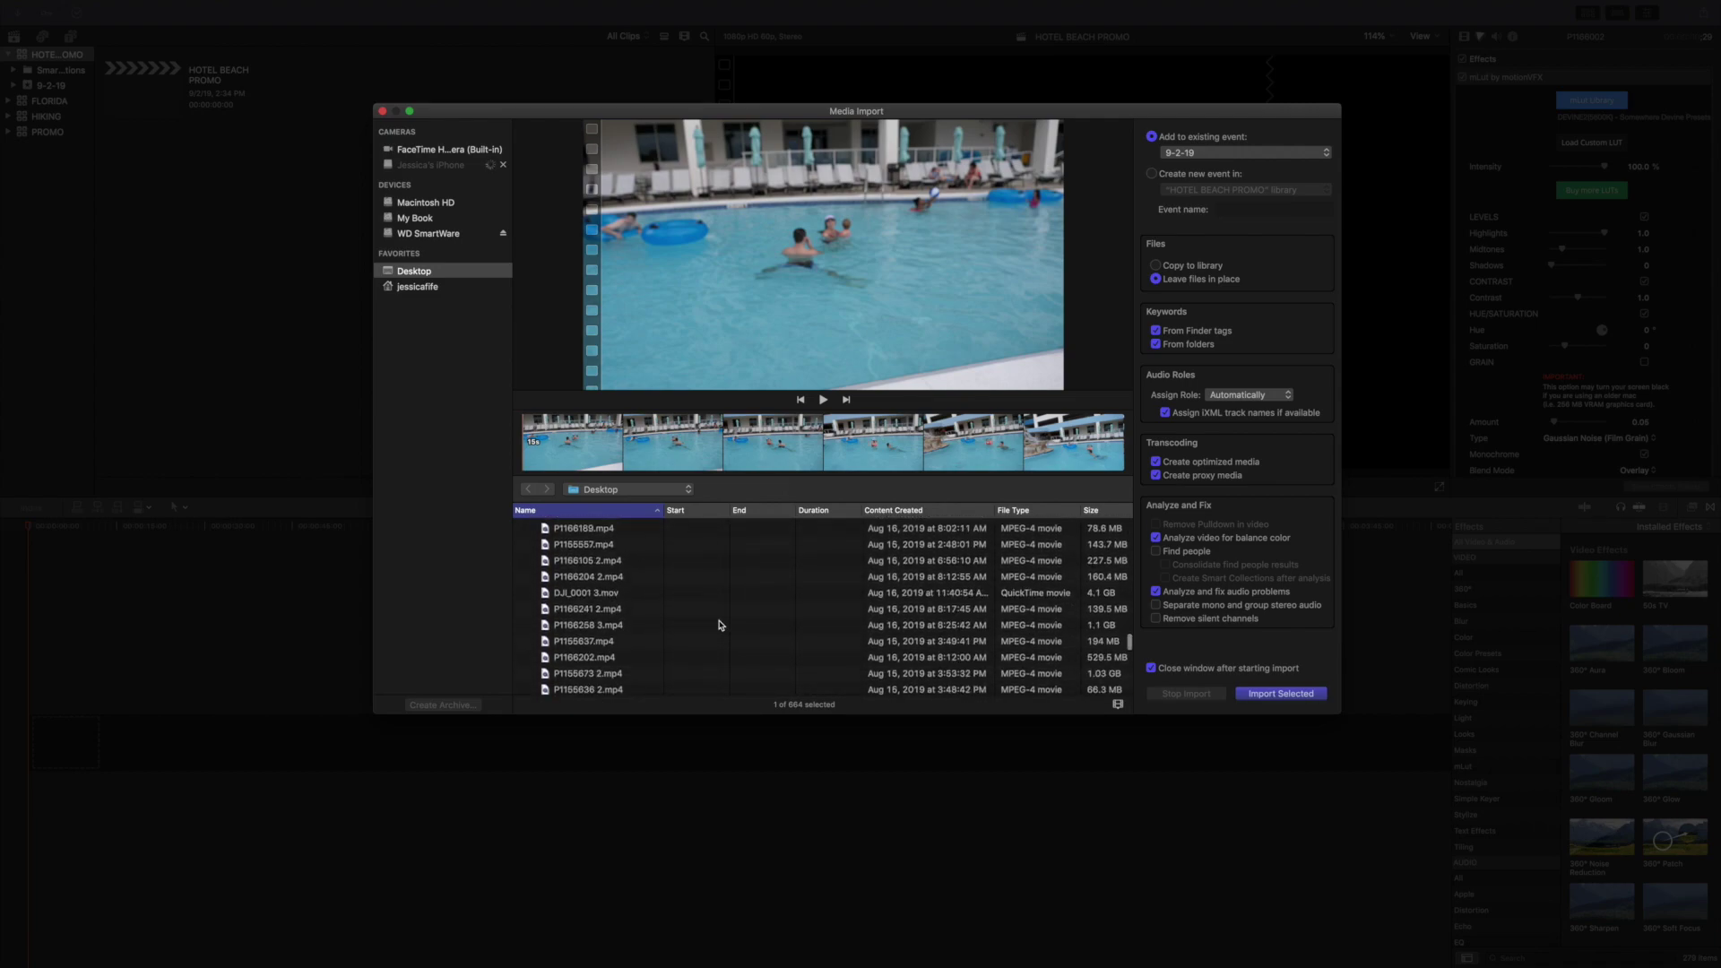
pyautogui.keyDown('shift'); pyautogui.click(719, 661); pyautogui.keyUp('shift')
pyautogui.click(1280, 694)
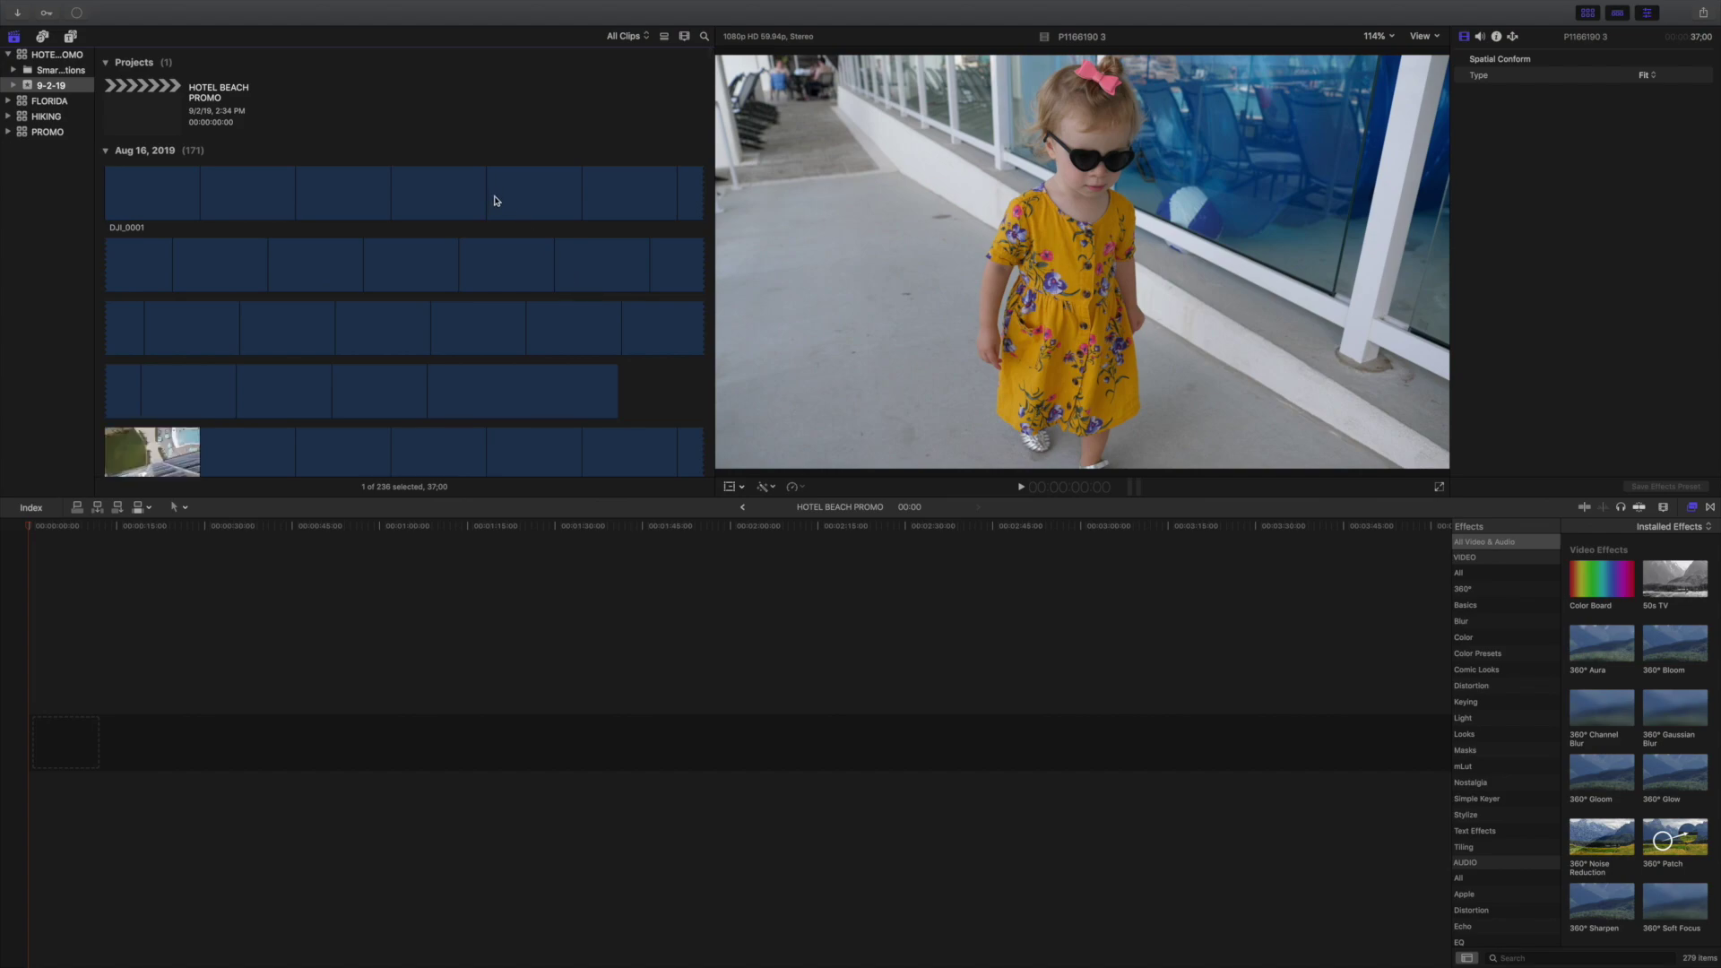
# - Select every clip in the 9-2-19 event and drag them all into the timeline
pyautogui.scroll(-3, 494, 201)
pyautogui.scroll(-5, 493, 200)
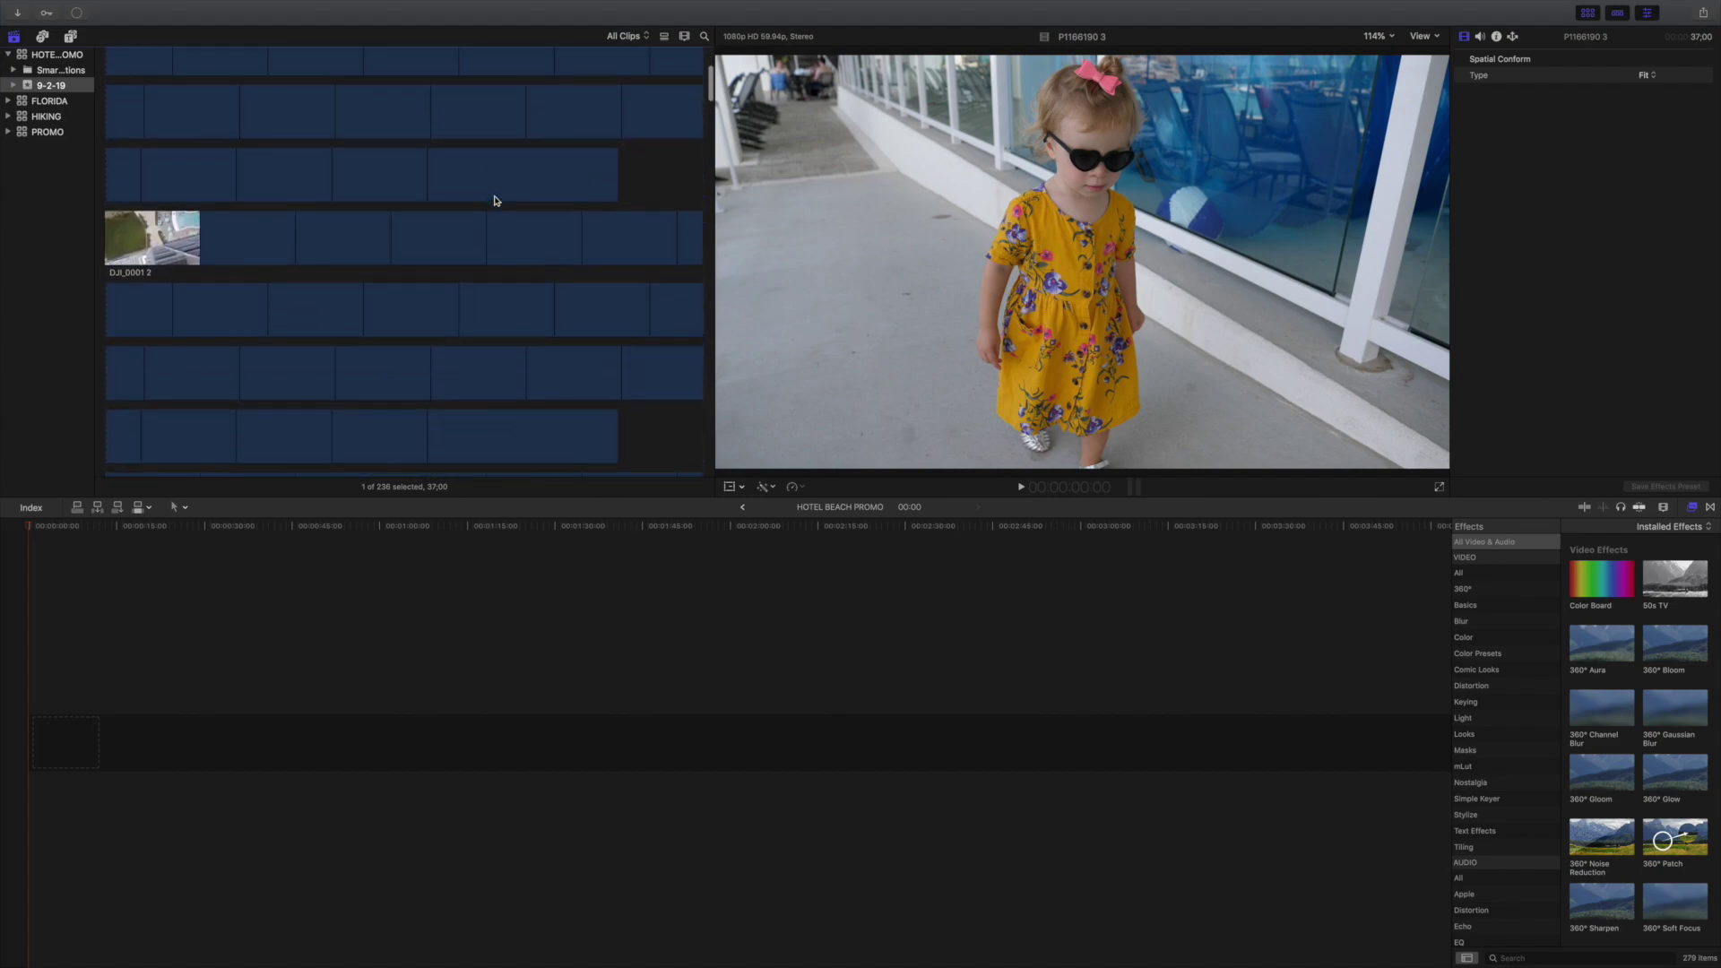
pyautogui.scroll(7, 492, 200)
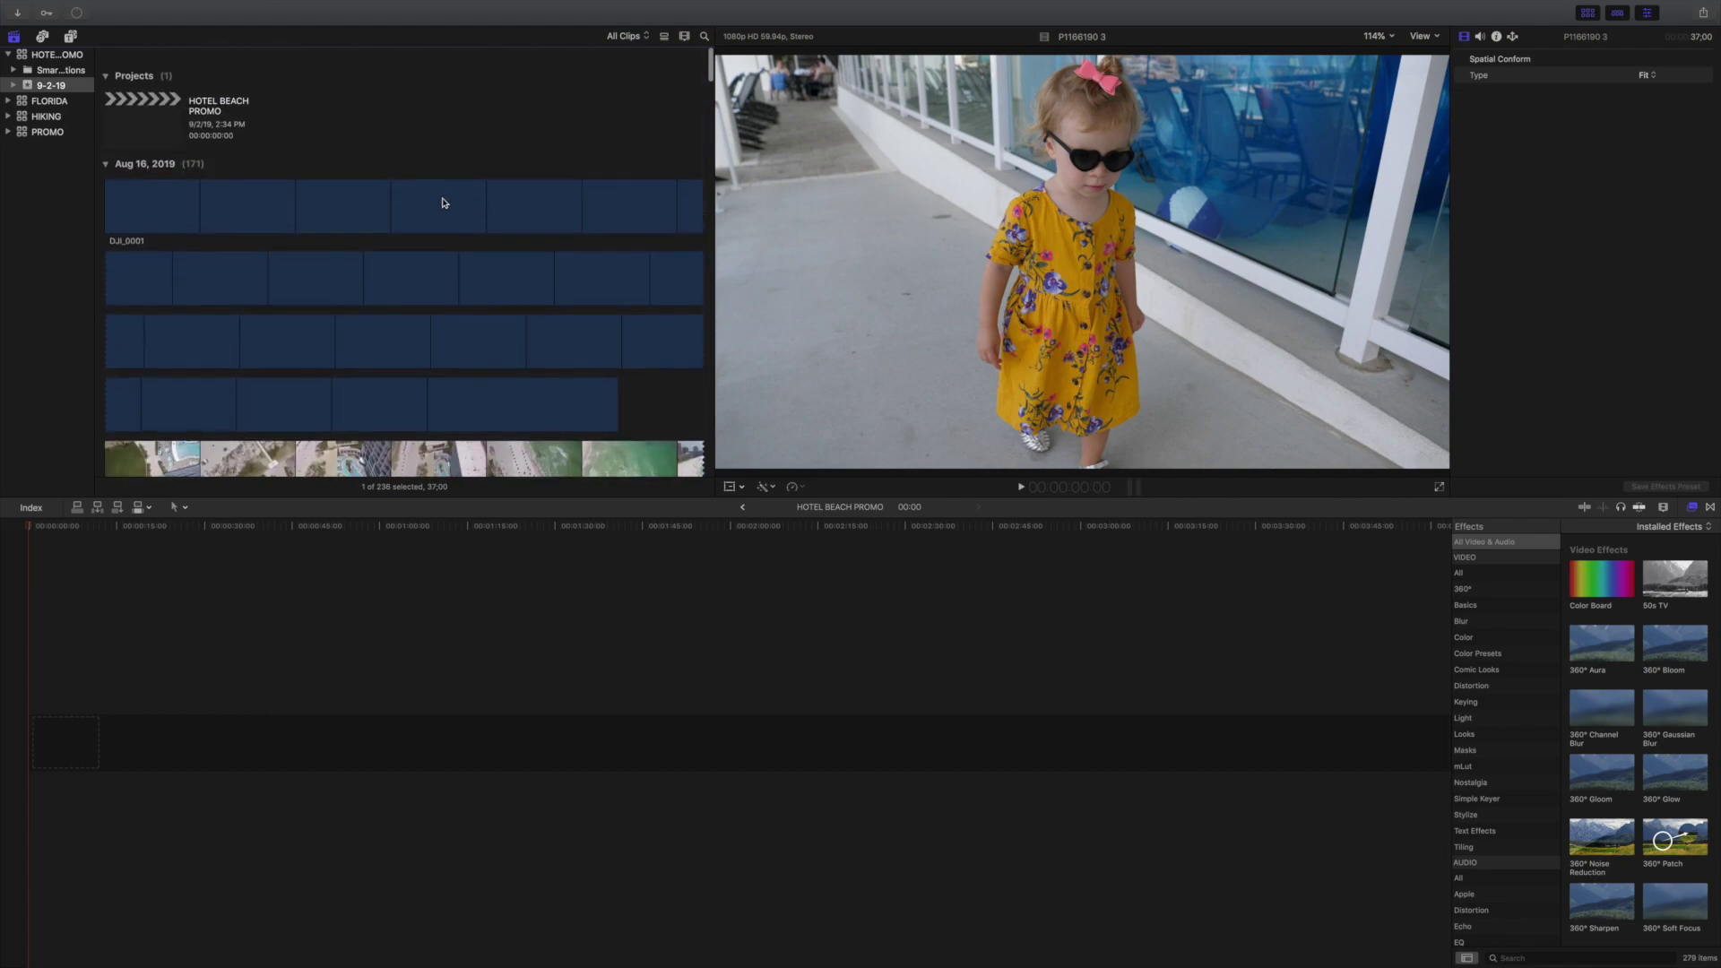
pyautogui.click(252, 187)
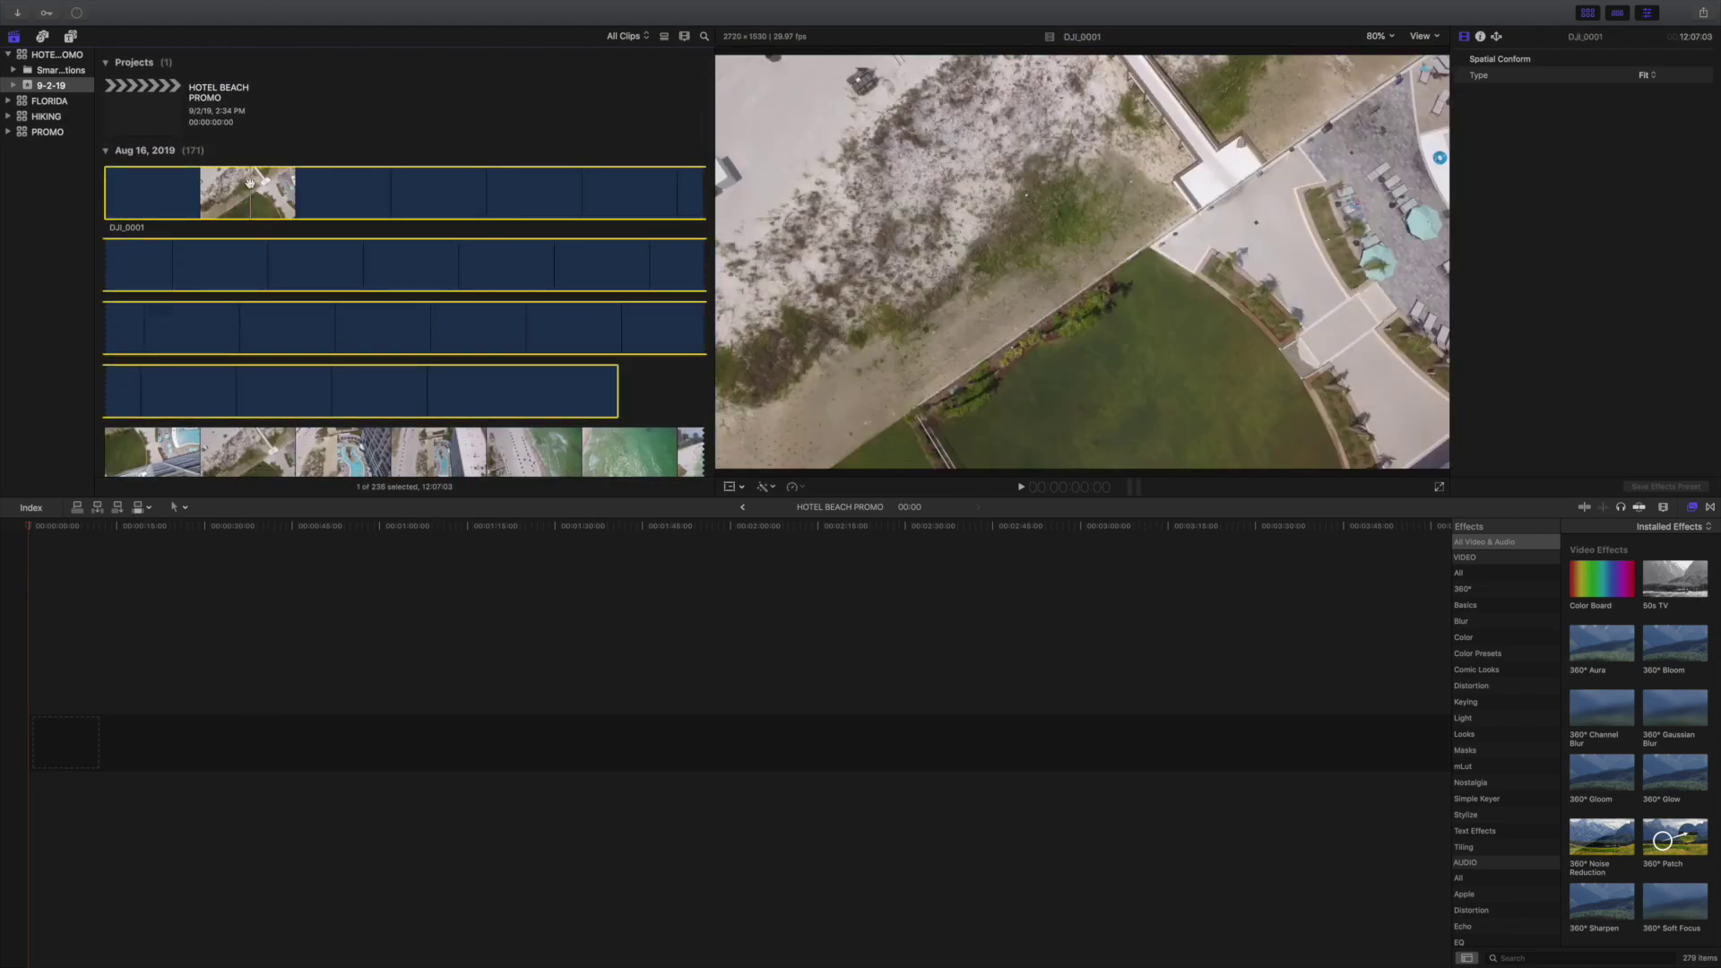
pyautogui.press('super+a')
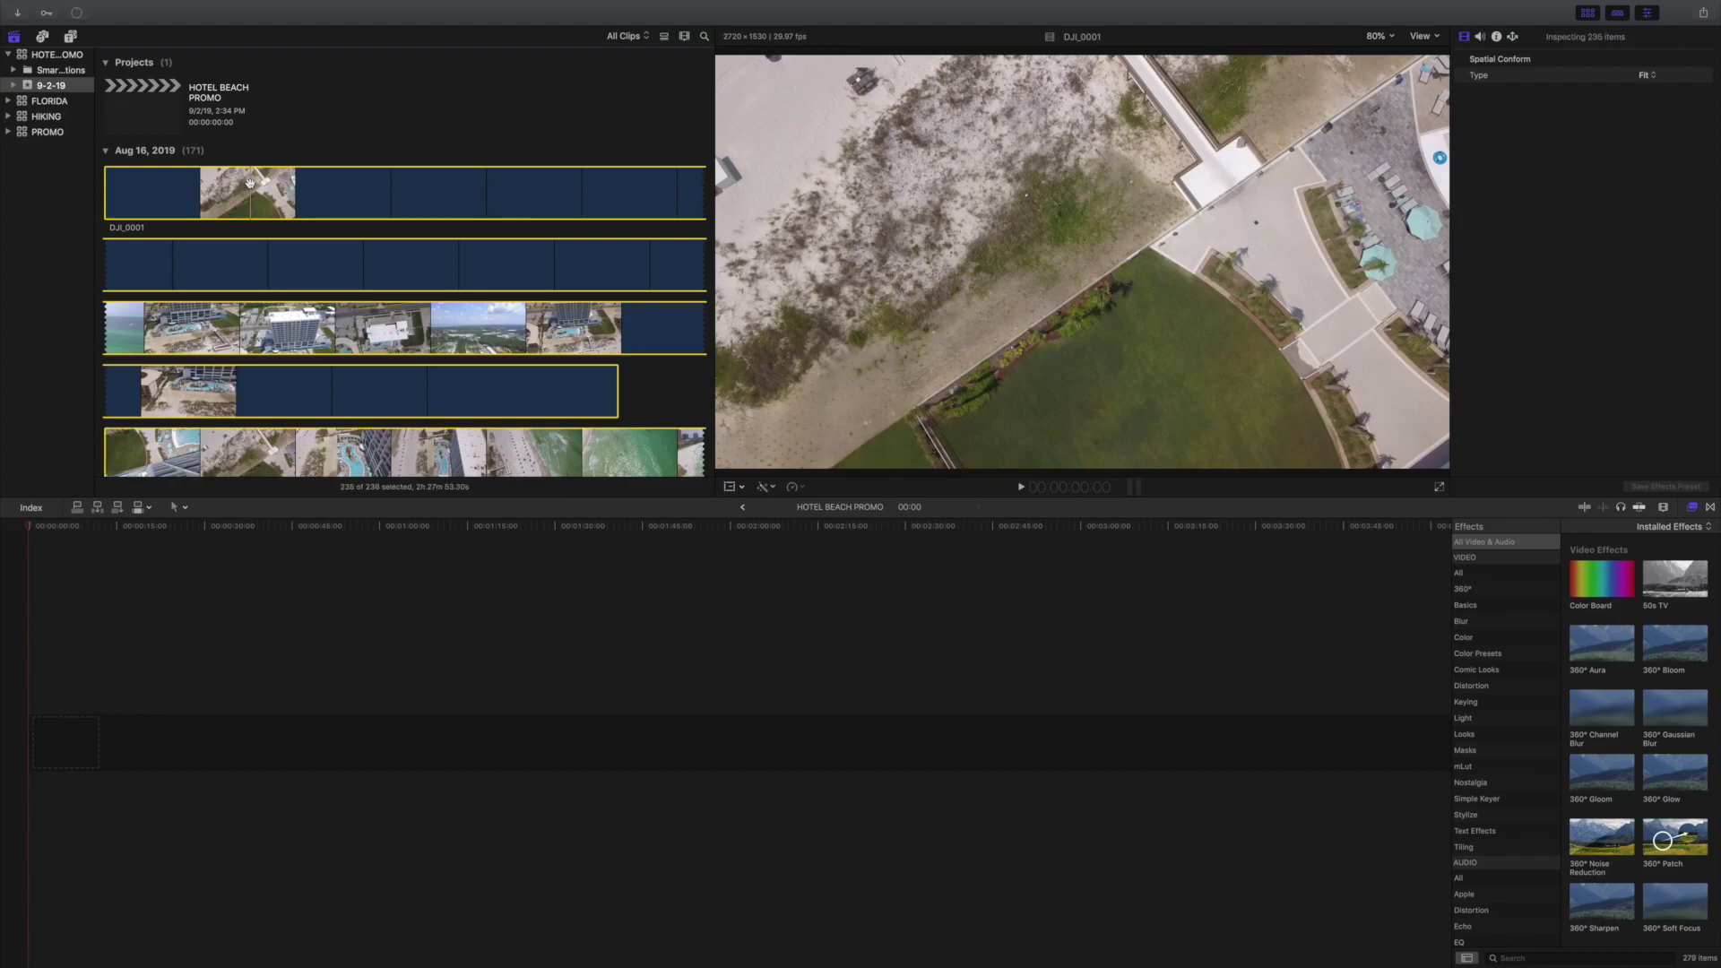
pyautogui.moveTo(212, 185); pyautogui.dragTo(101, 740)
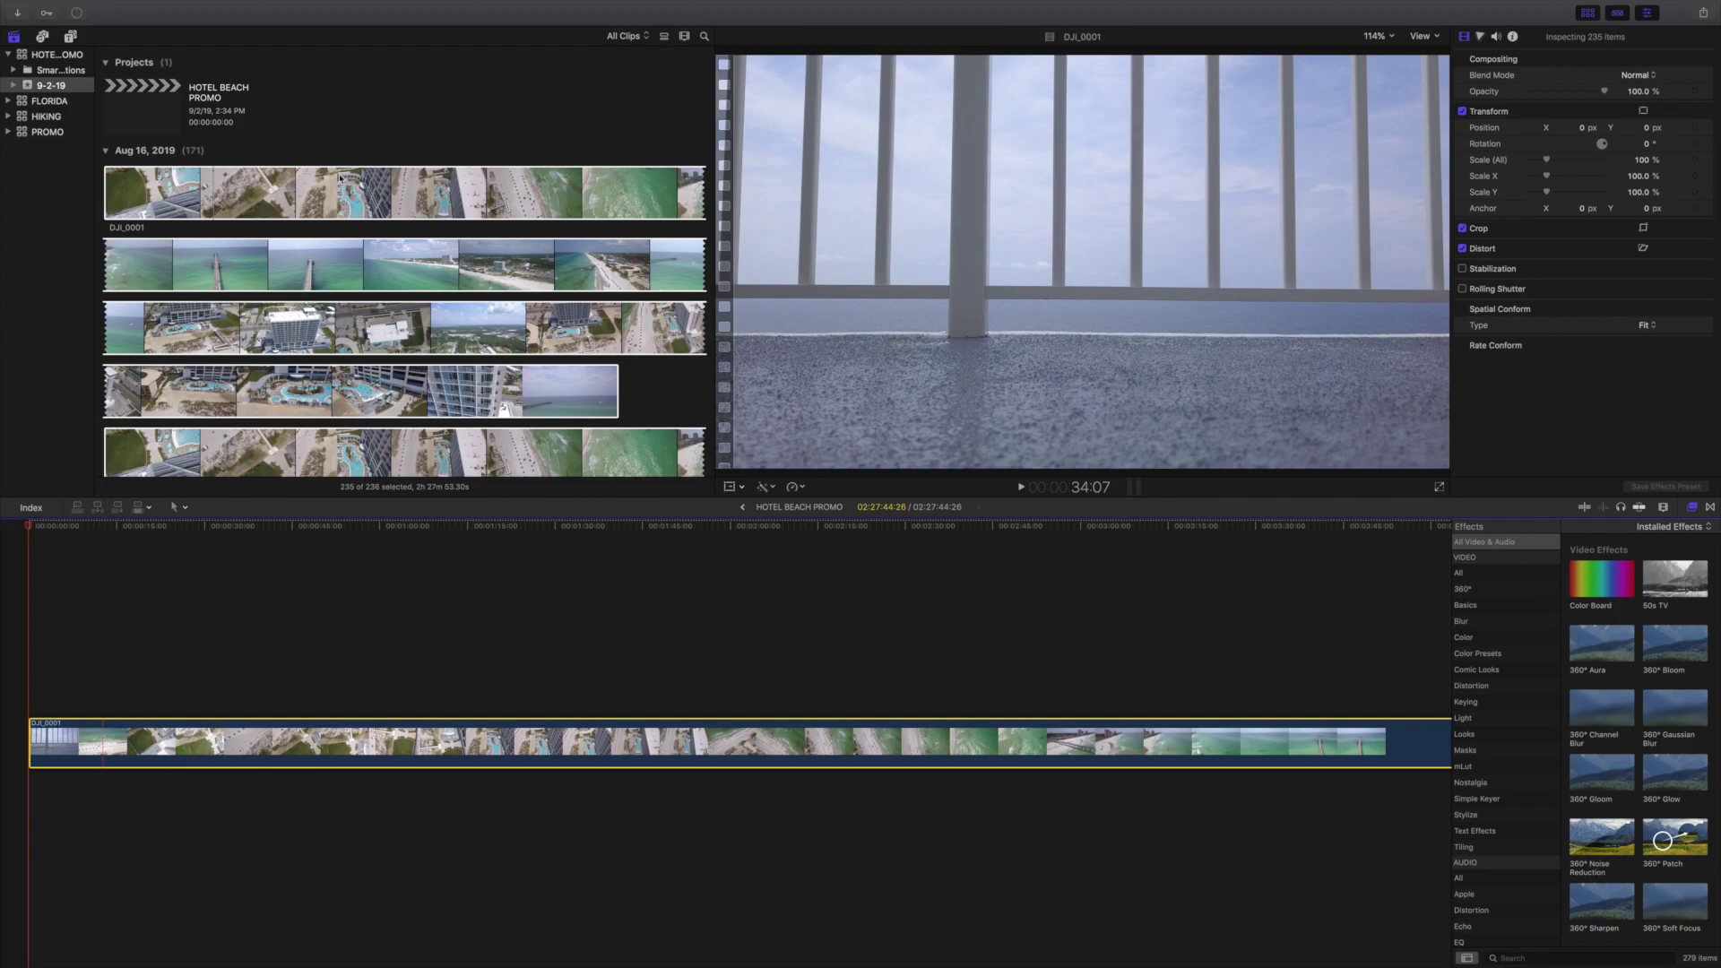
# - Select the DJI_0001 clip and mark a range inside it
pyautogui.click(287, 195)
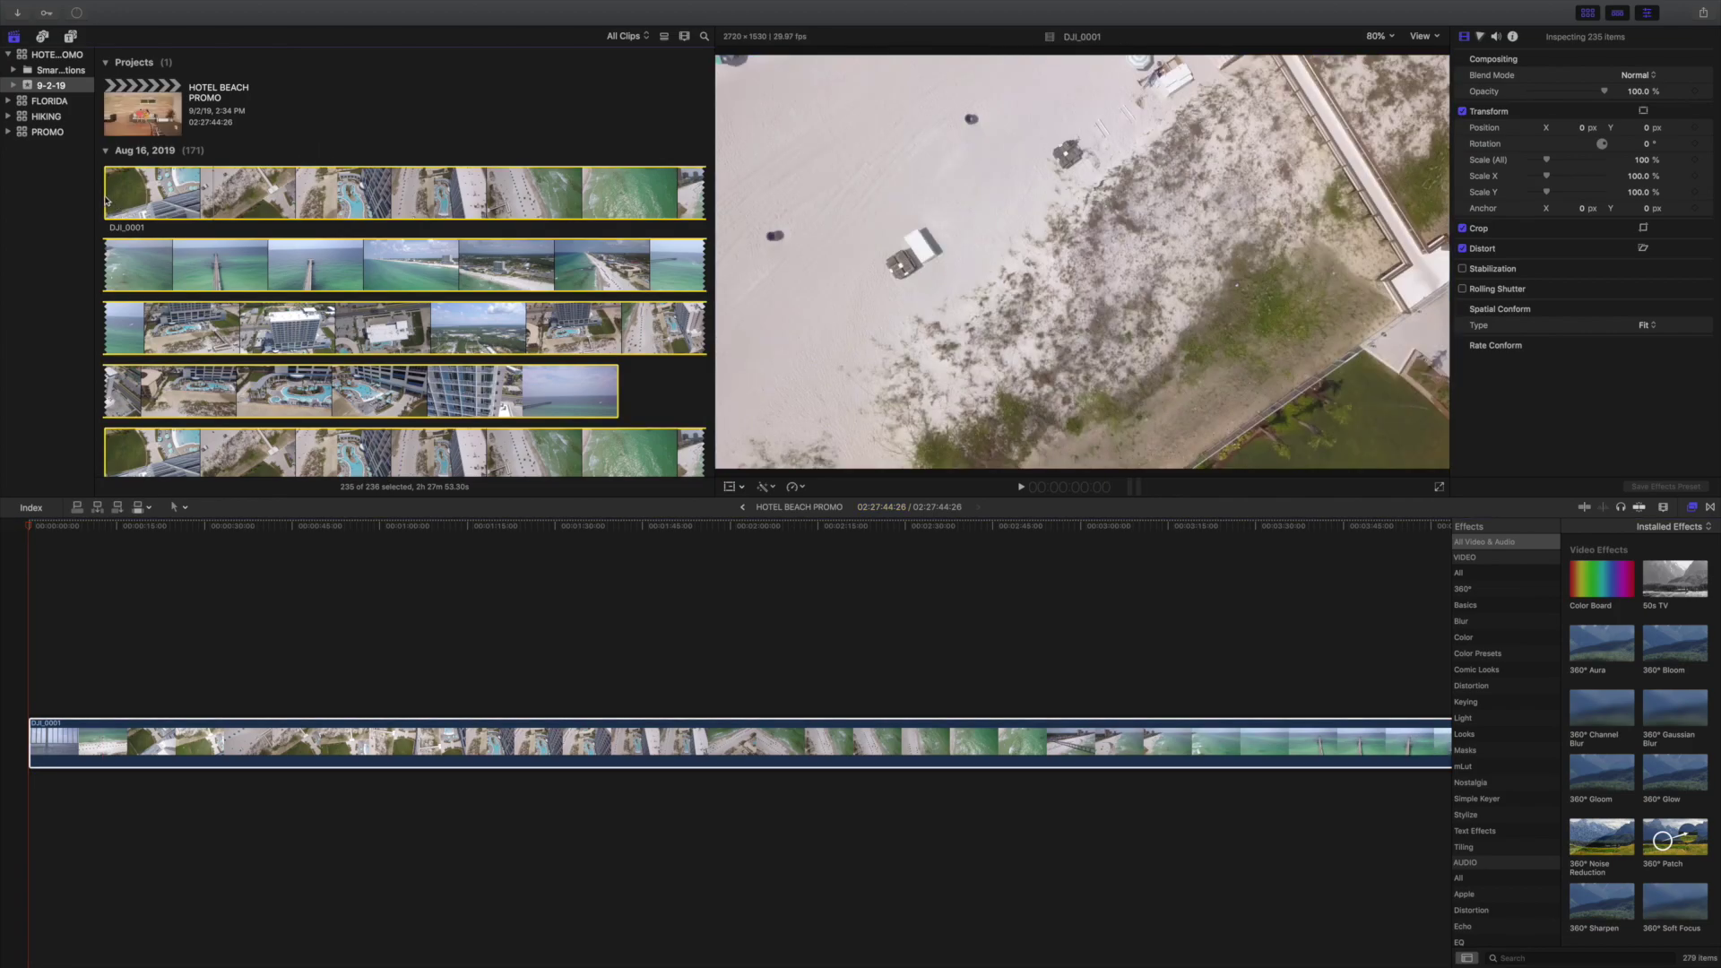
pyautogui.click(112, 202)
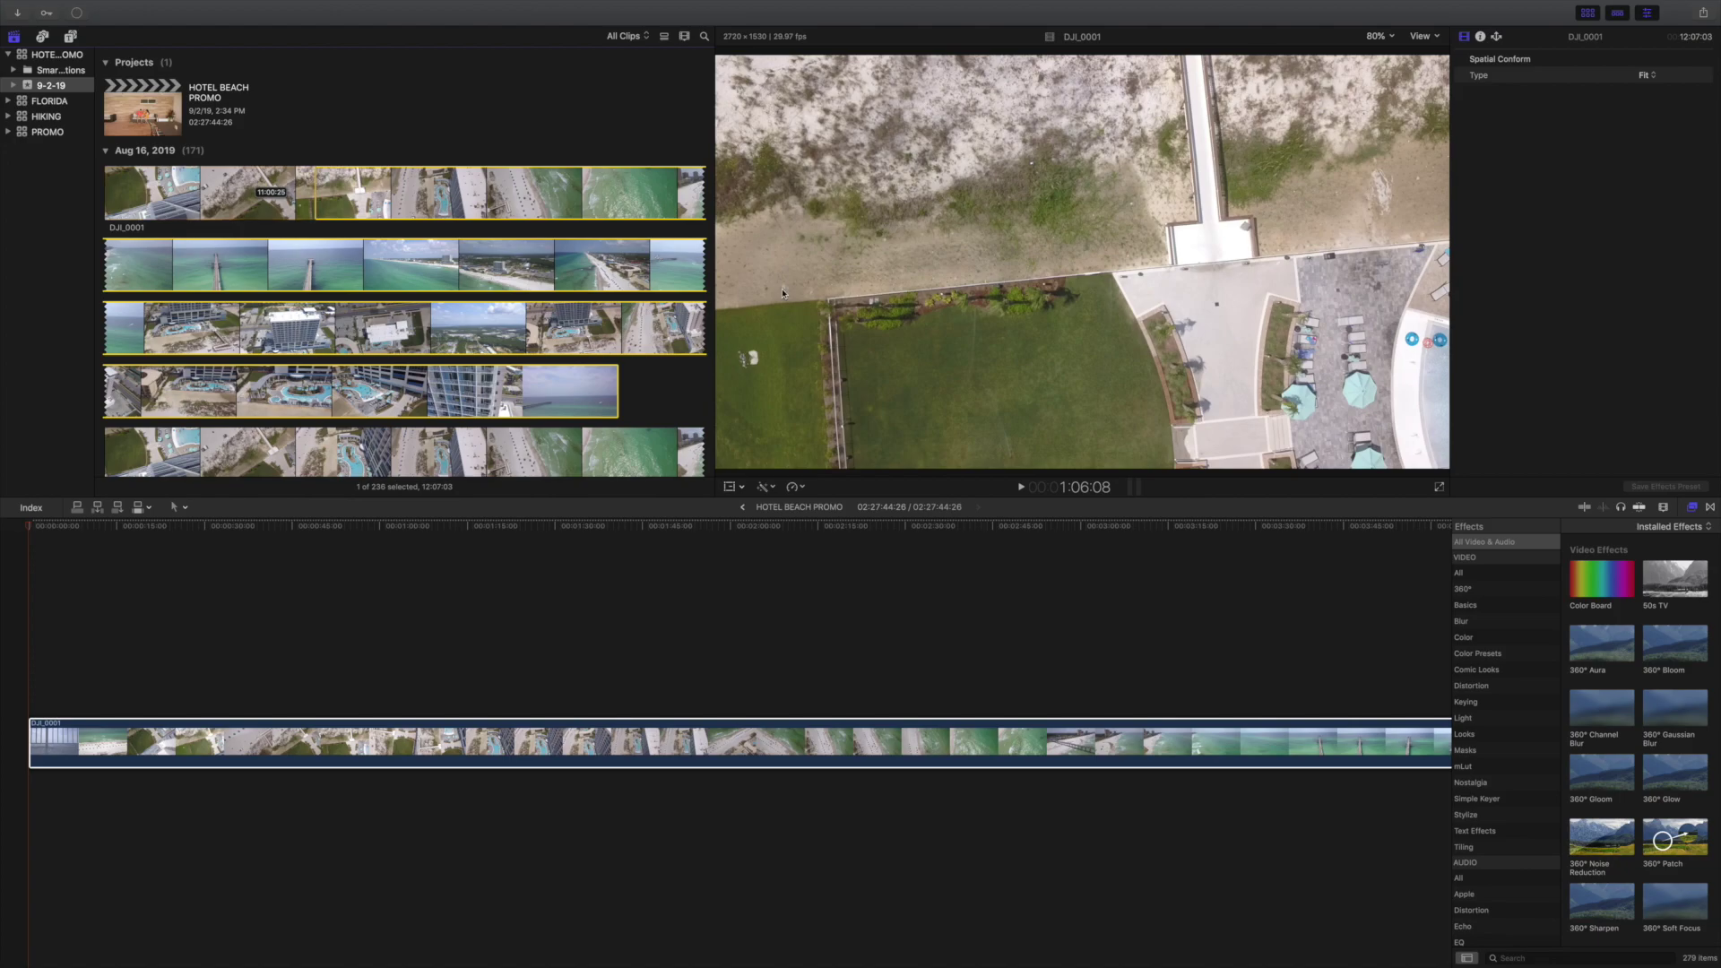
pyautogui.moveTo(315, 185); pyautogui.dragTo(422, 190)
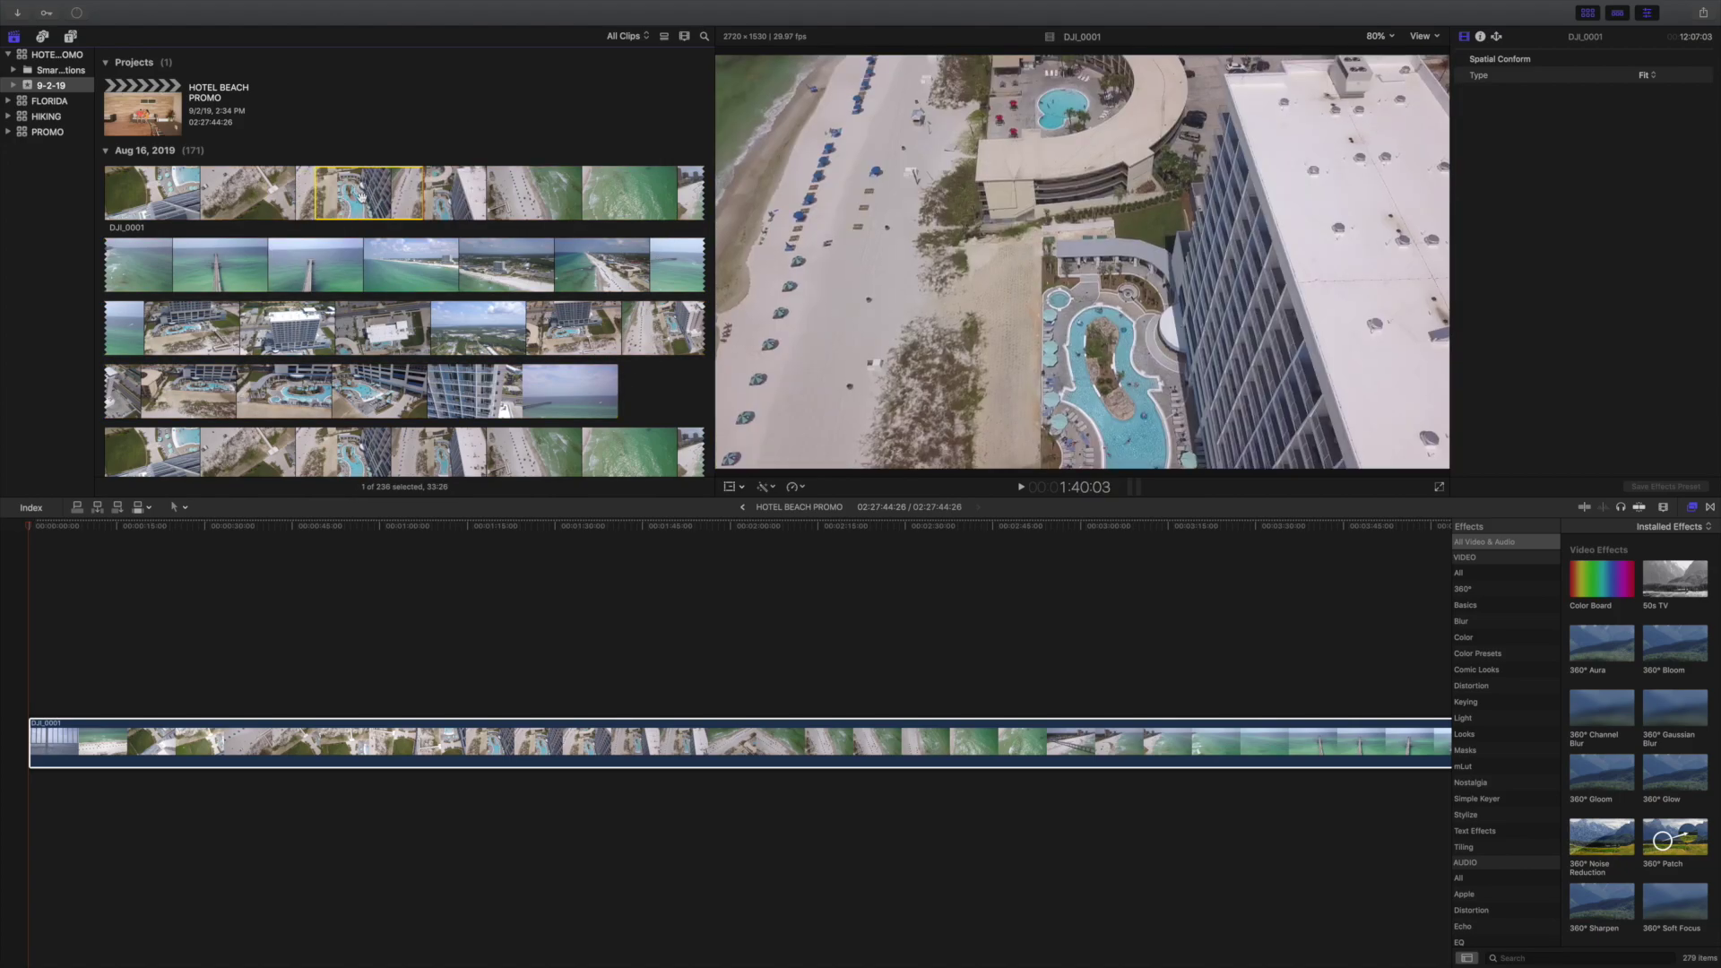
pyautogui.moveTo(336, 188); pyautogui.dragTo(392, 192)
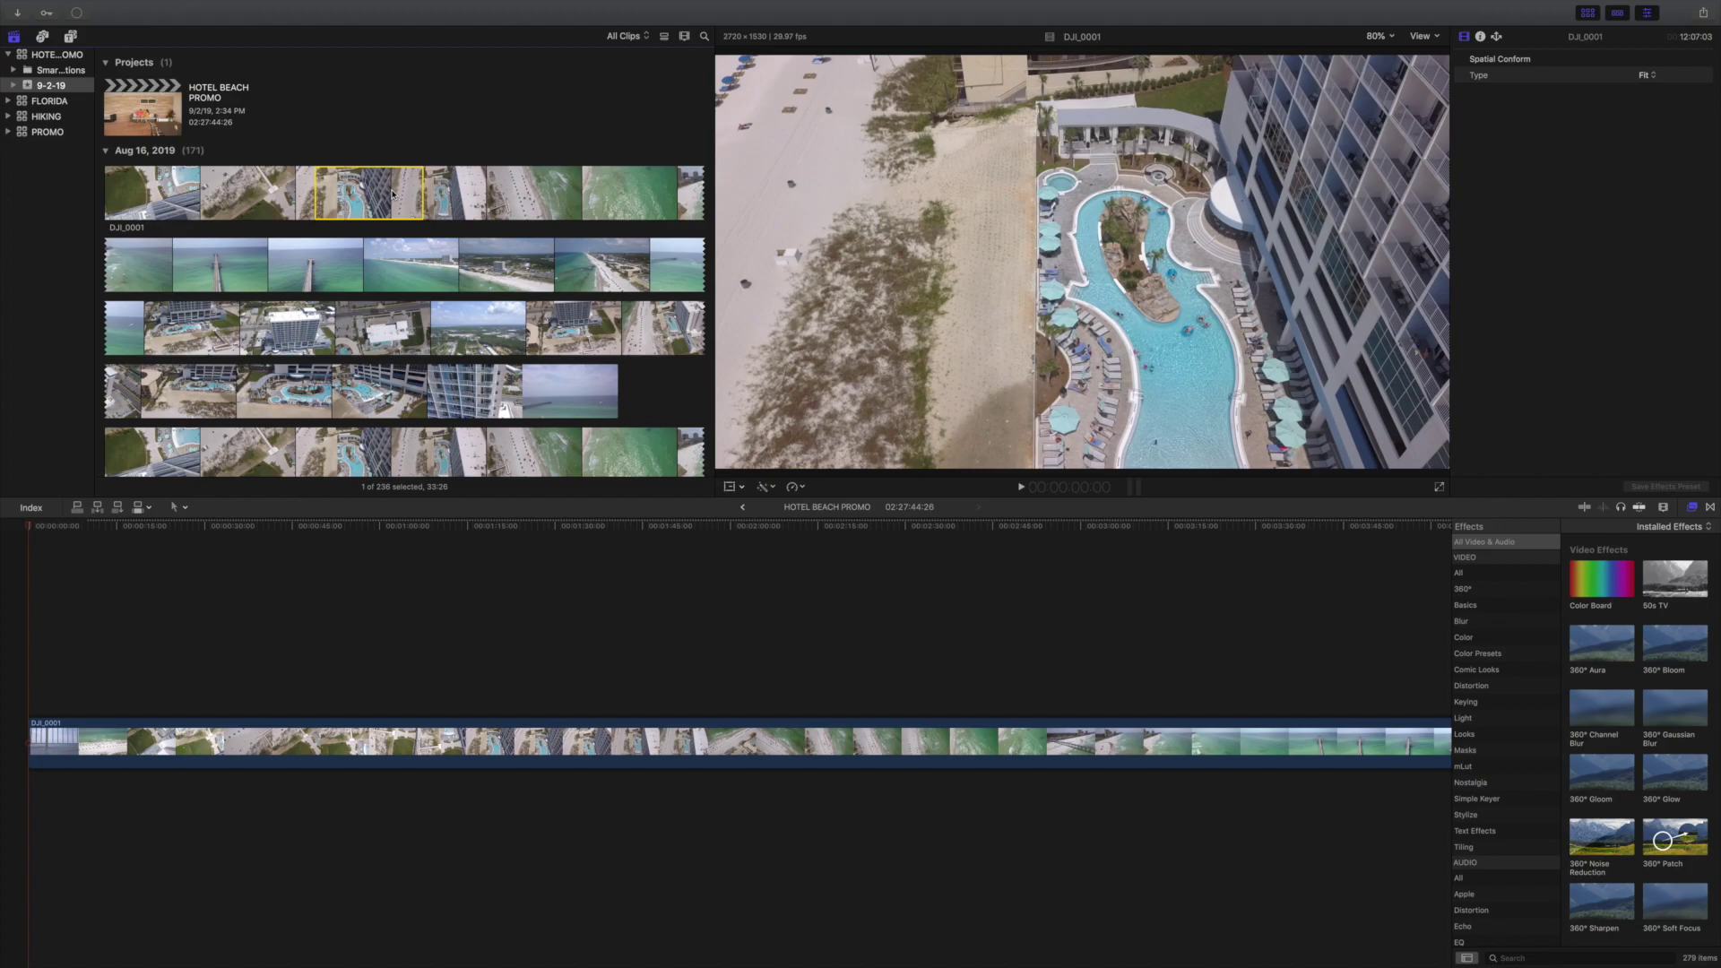
# - Filter the browser to Favorites so only the HOTEL BEACH PROMO project is listed
pyautogui.scroll(-1, 392, 192)
pyautogui.click(626, 36)
pyautogui.click(565, 36)
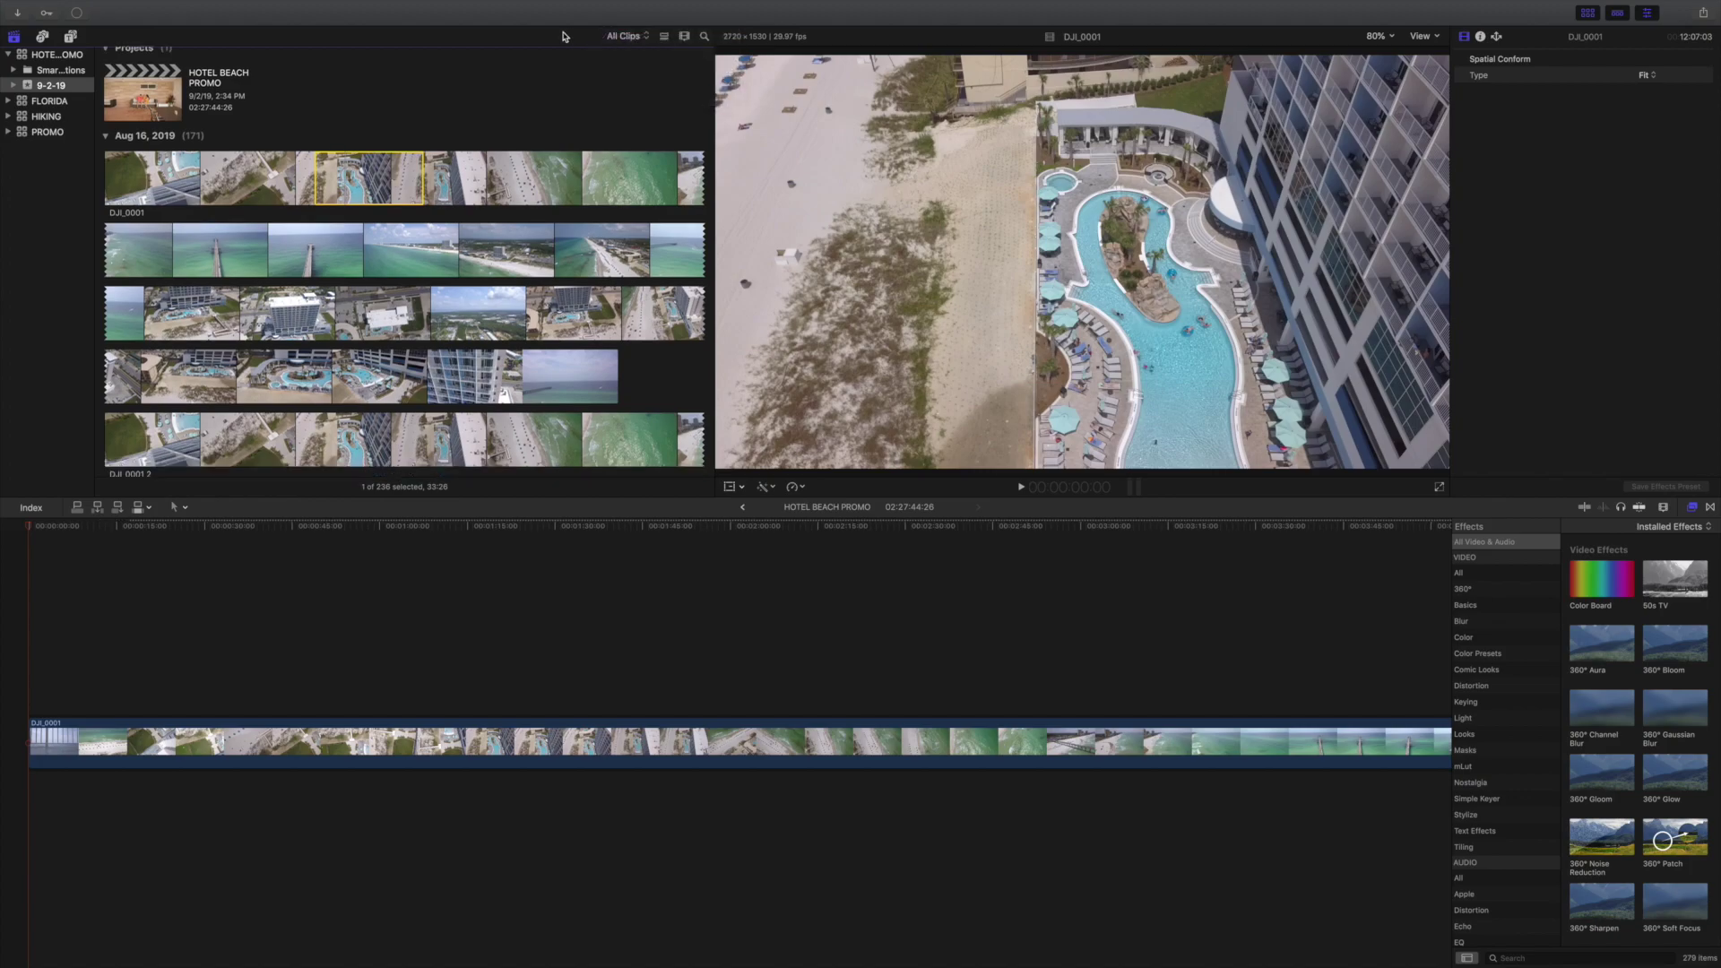
pyautogui.click(651, 38)
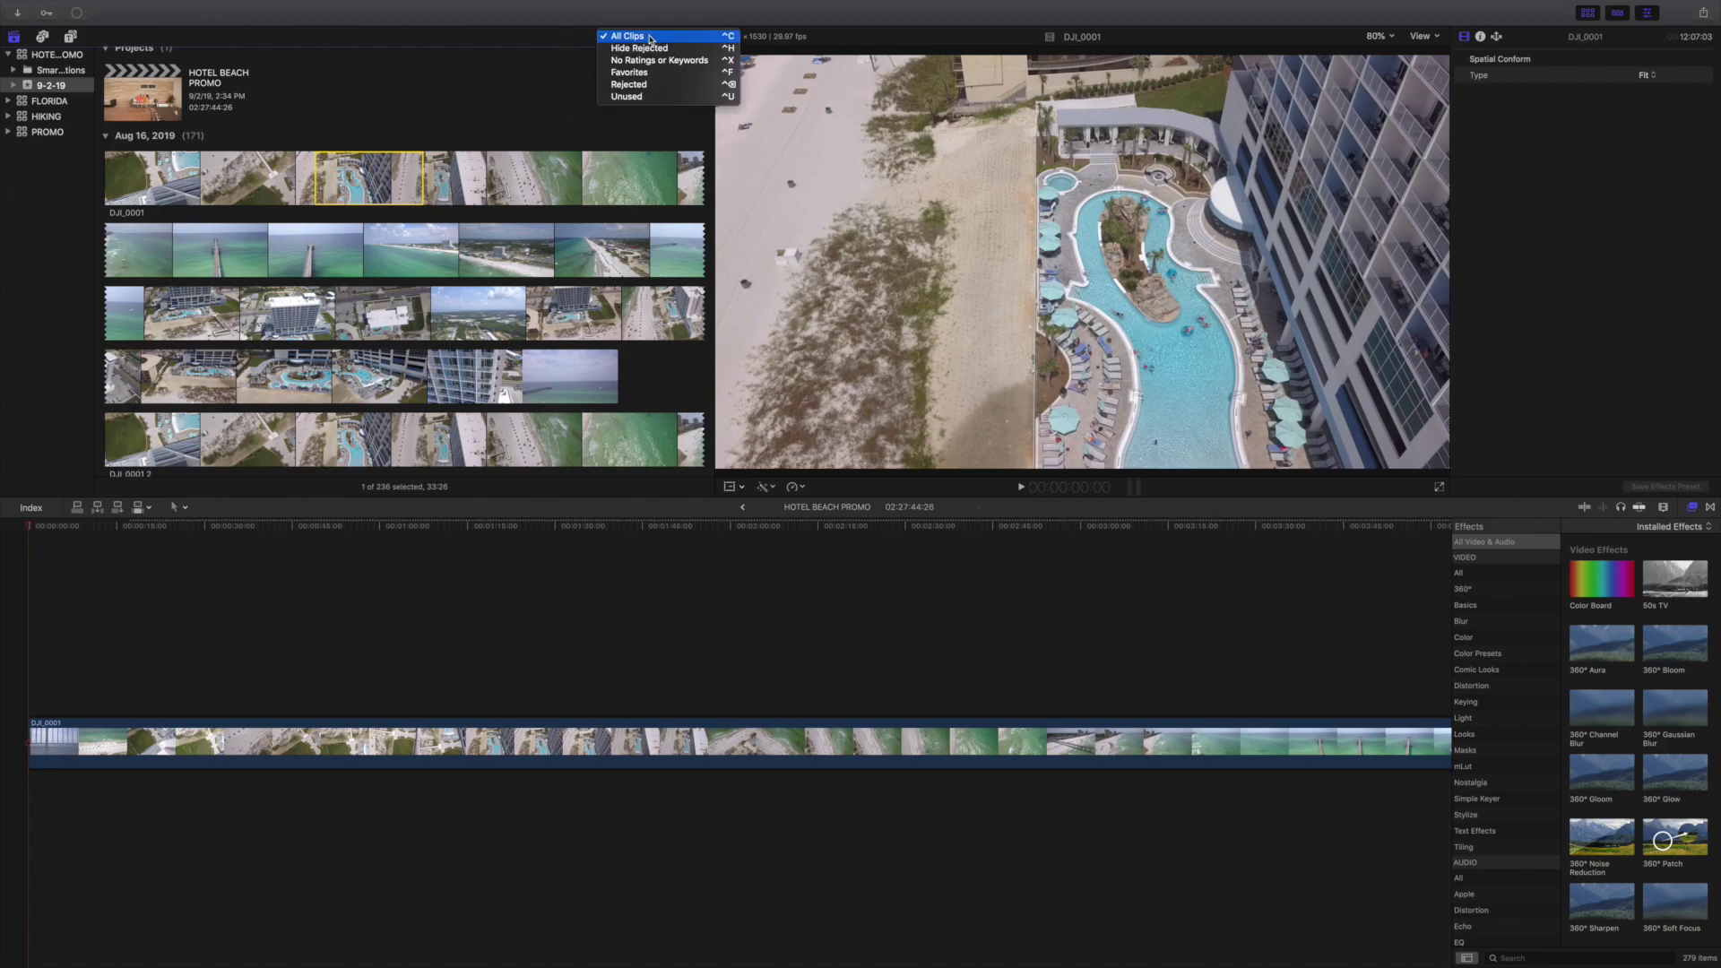
pyautogui.click(652, 71)
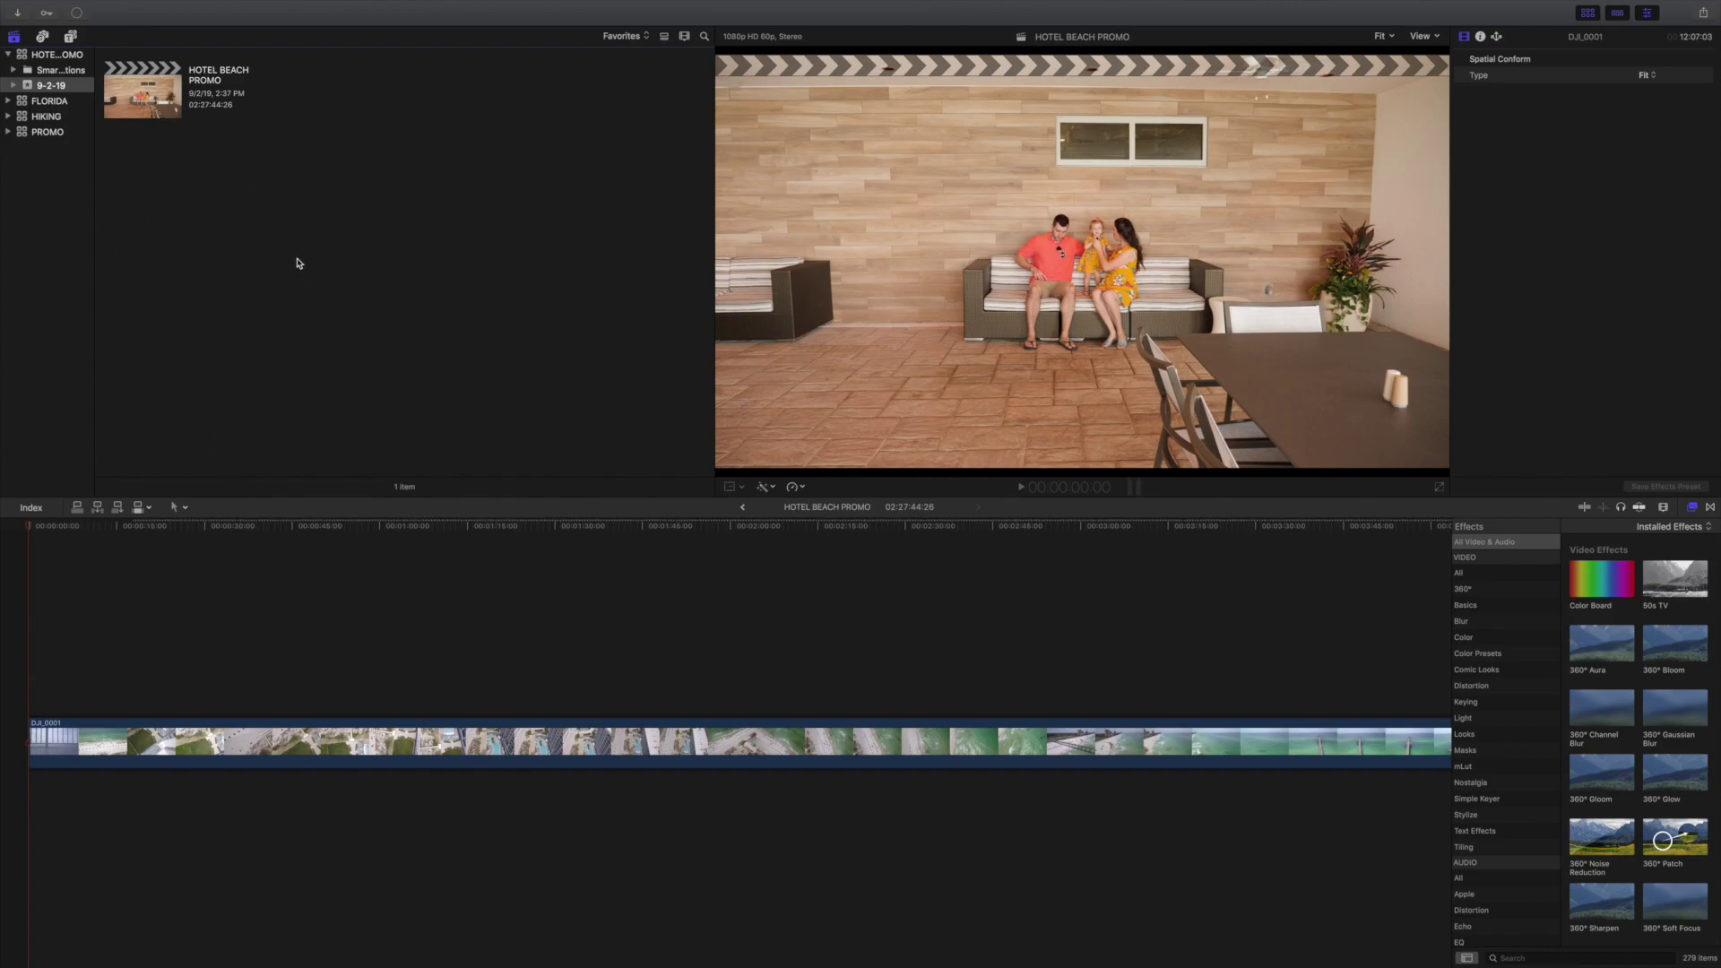
pyautogui.click(1436, 38)
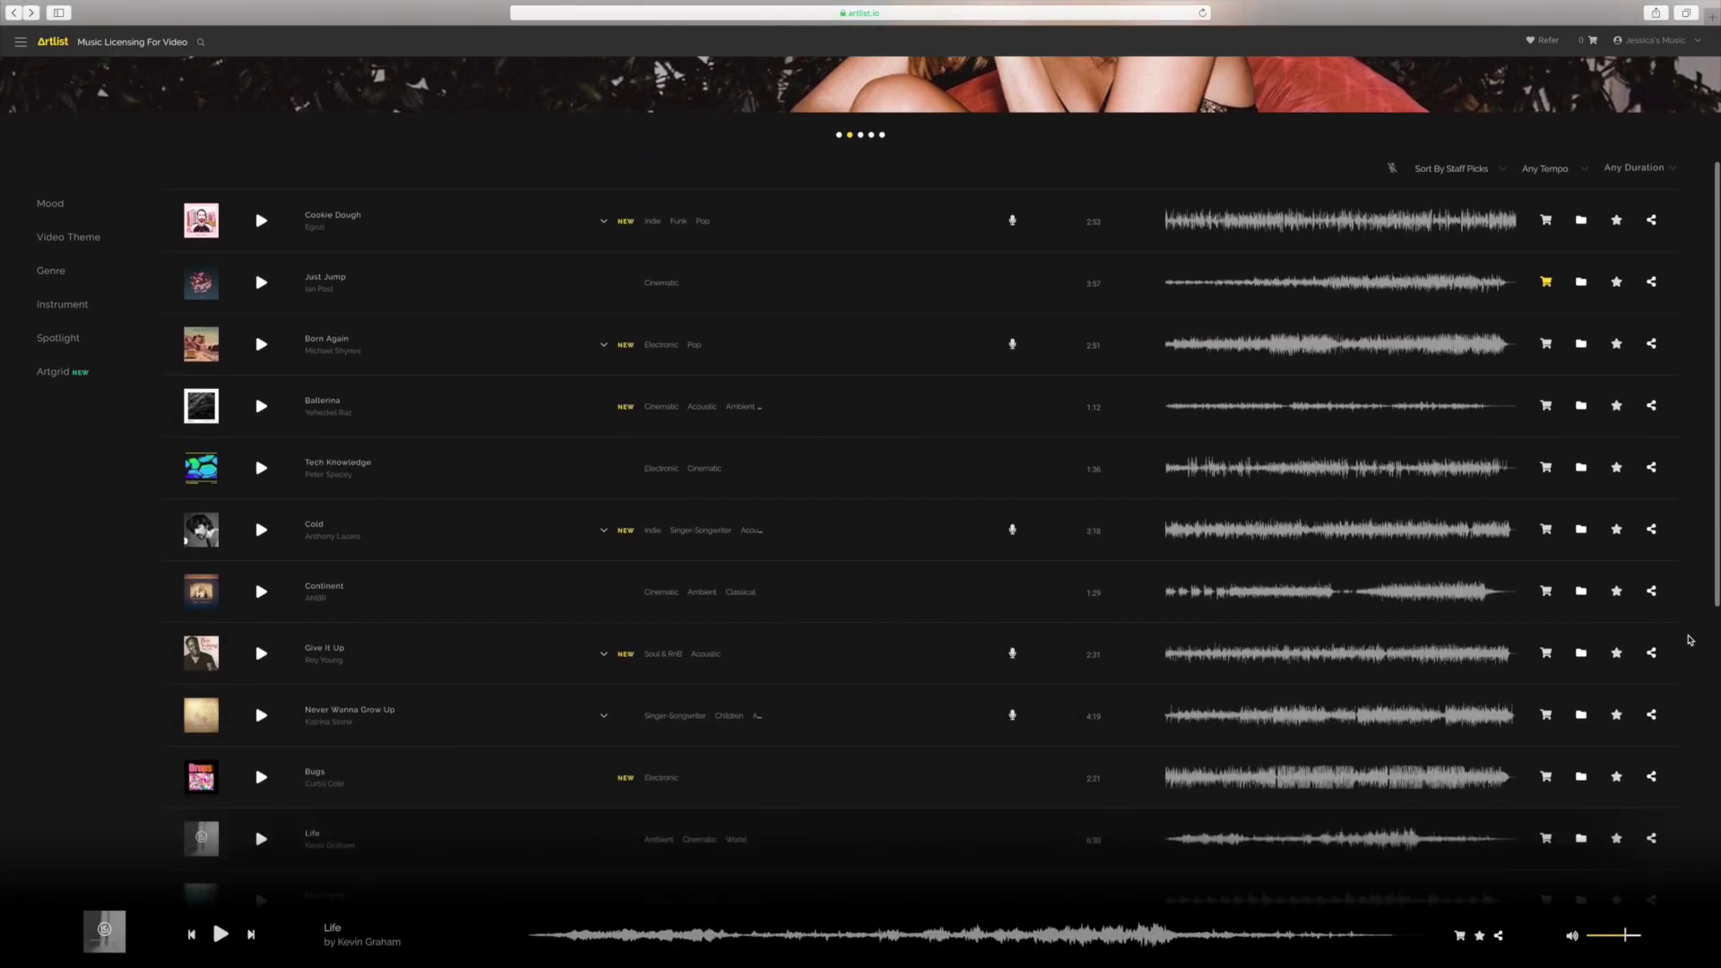
pyautogui.scroll(-20, 1689, 640)
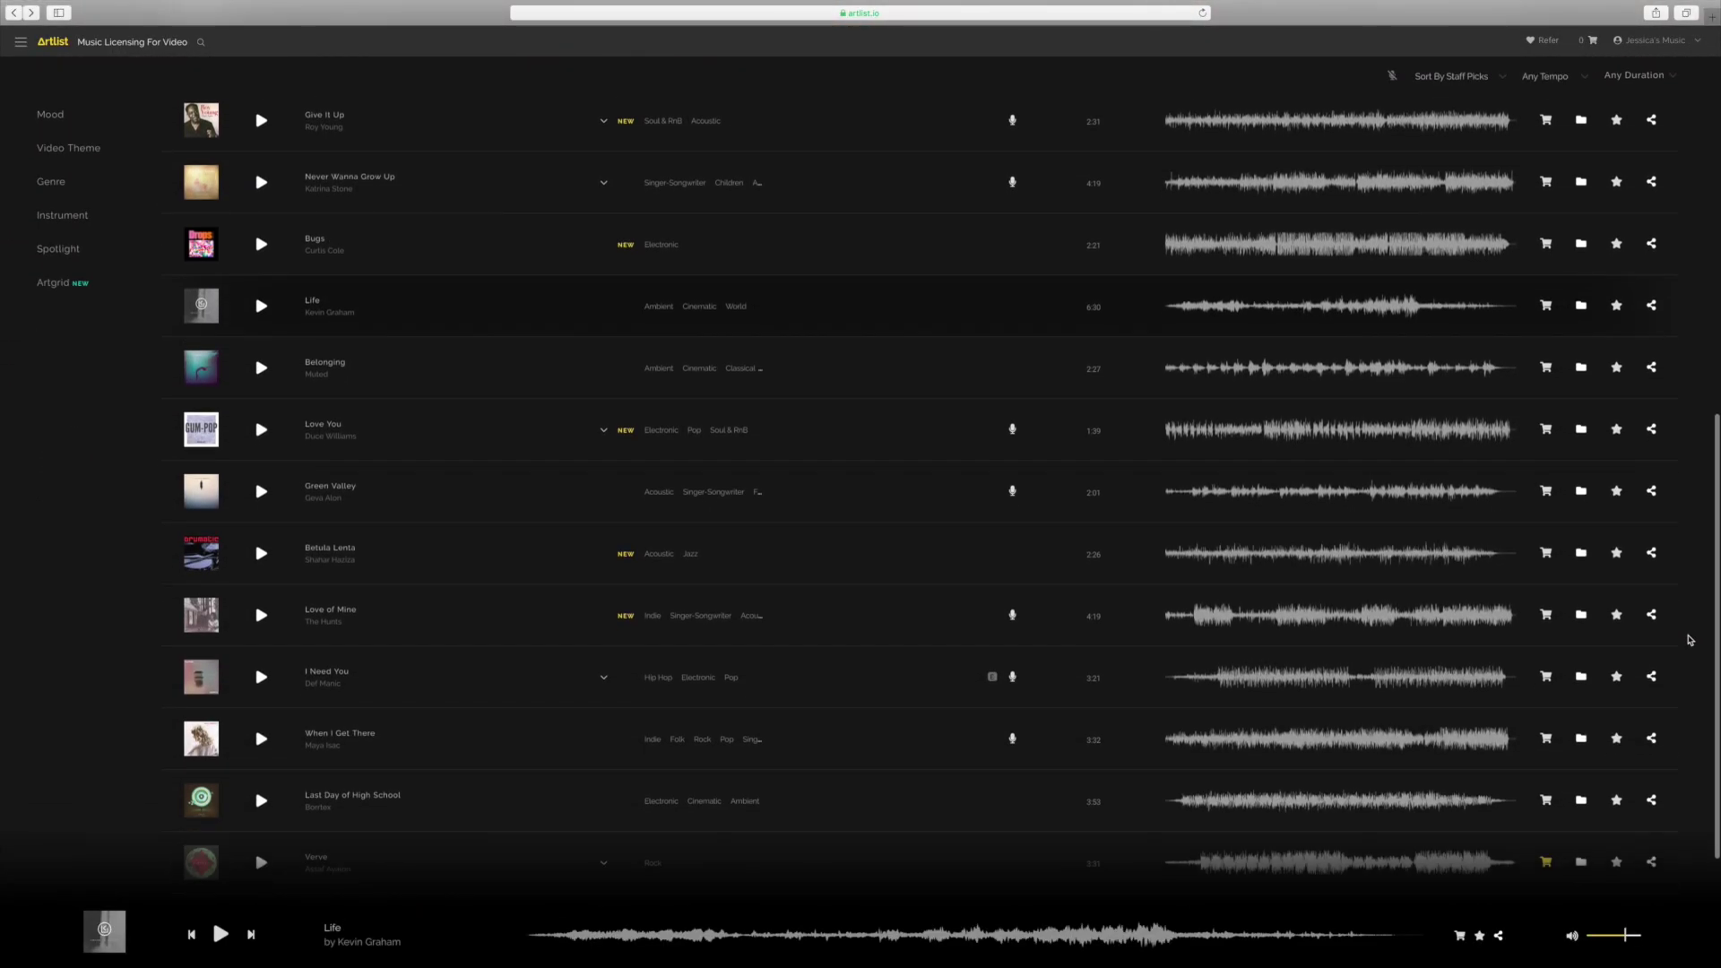
pyautogui.scroll(-15, 1689, 640)
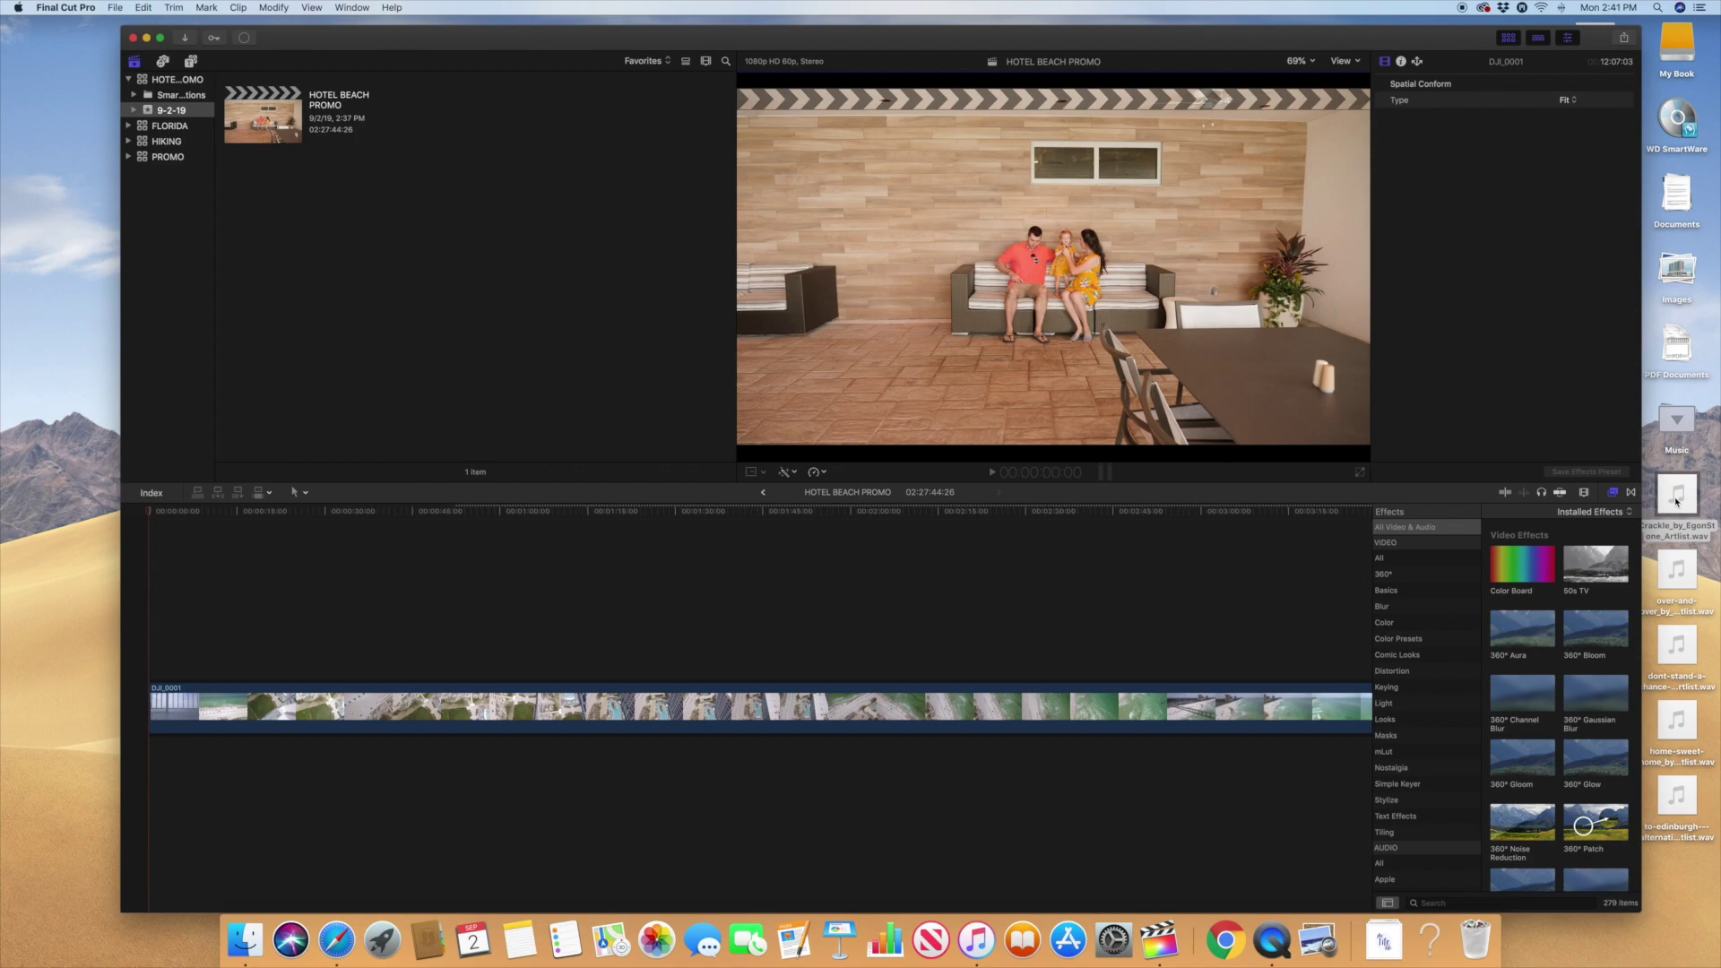
# - Drag the Crackle .wav file from the desktop into the timeline below the video
pyautogui.moveTo(1676, 501); pyautogui.dragTo(134, 786)
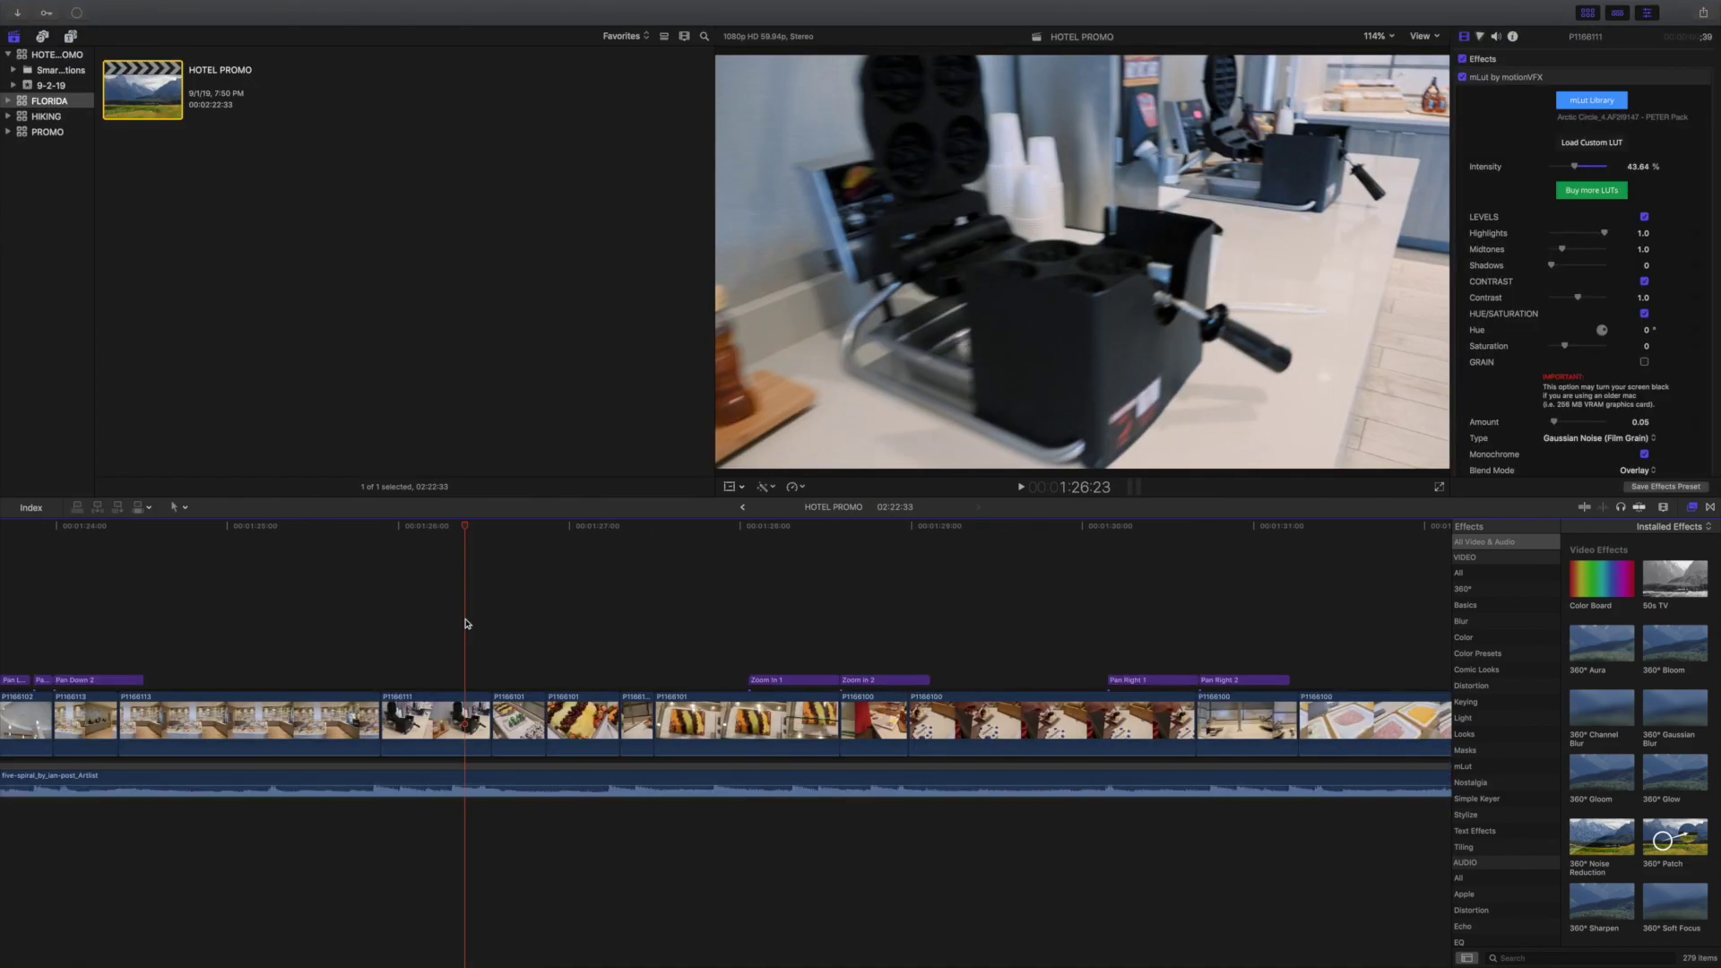
# - Play the HOTEL PROMO timeline to review the clips with the new music
pyautogui.press('space')
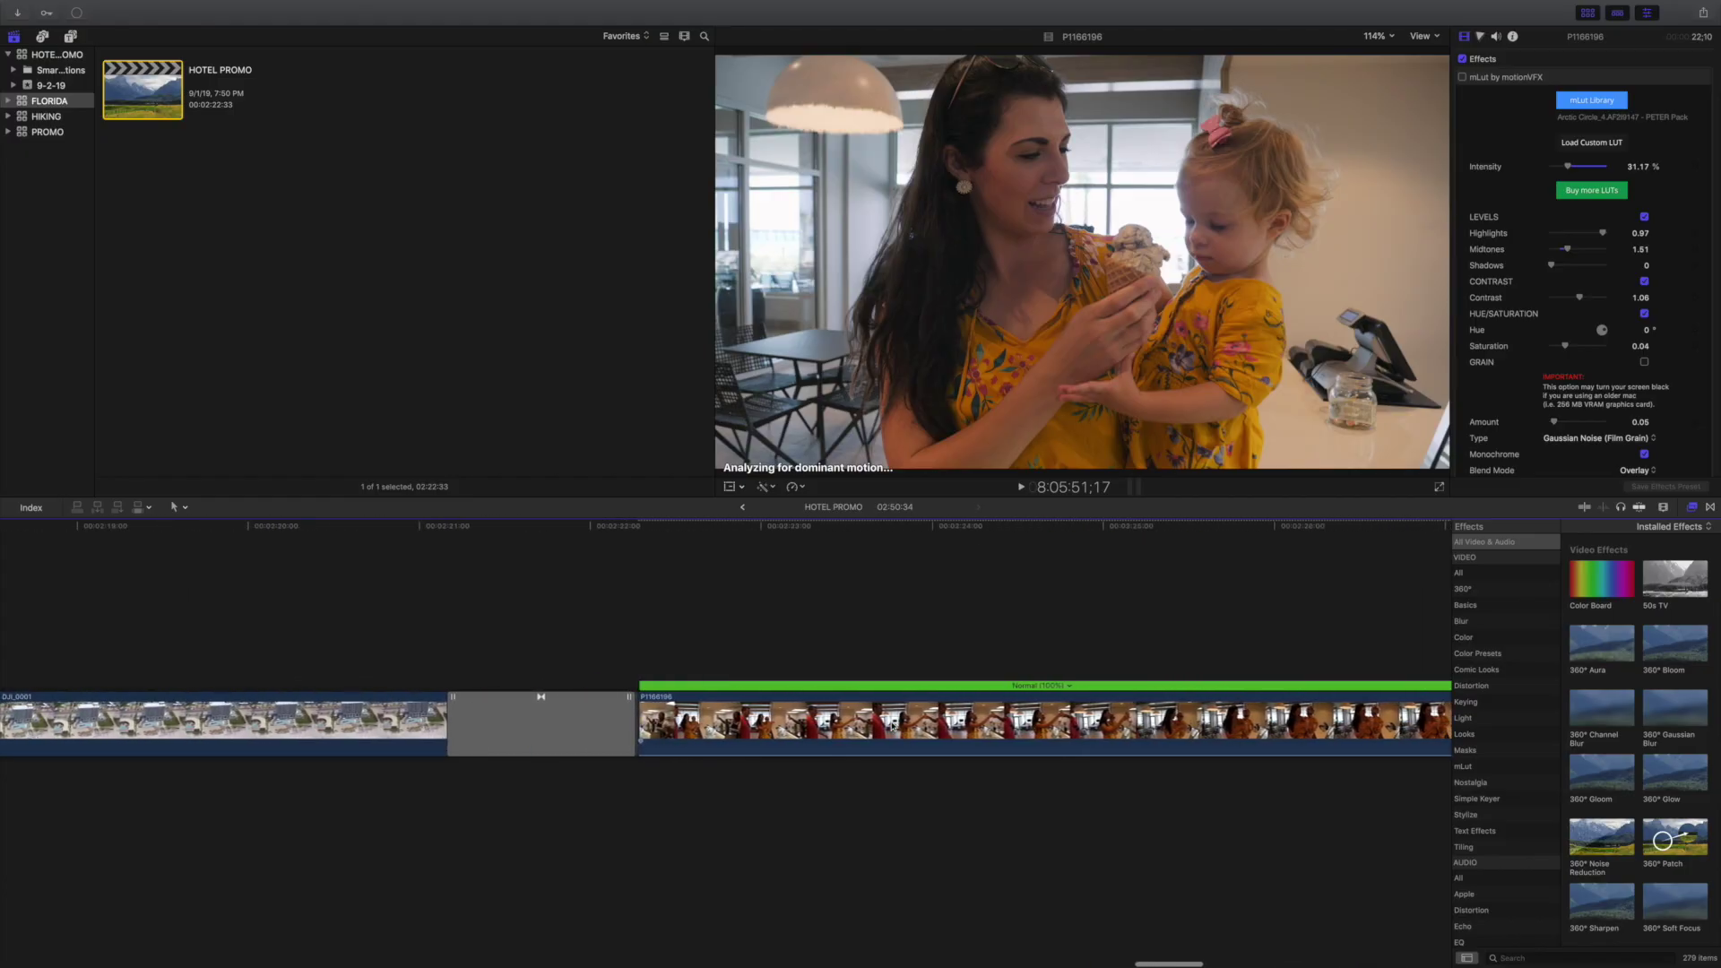
# - Blade the P1166196 clip at two points and select the middle section
pyautogui.hscroll(2, 891, 726)
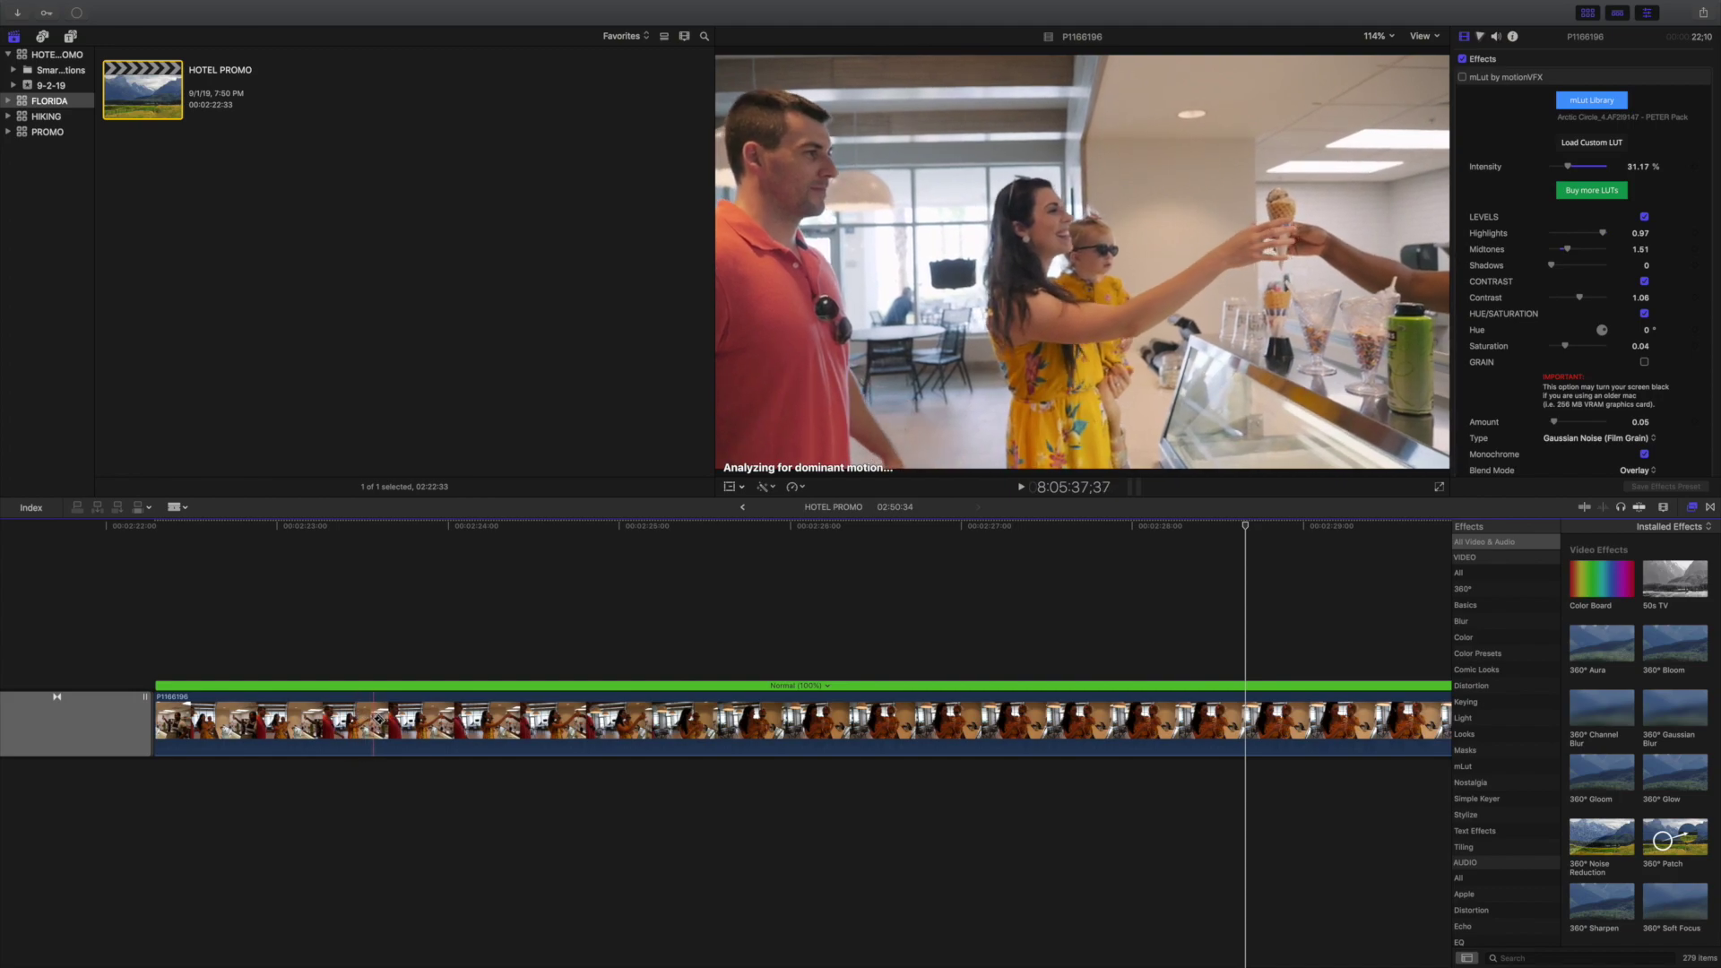
pyautogui.click(373, 720)
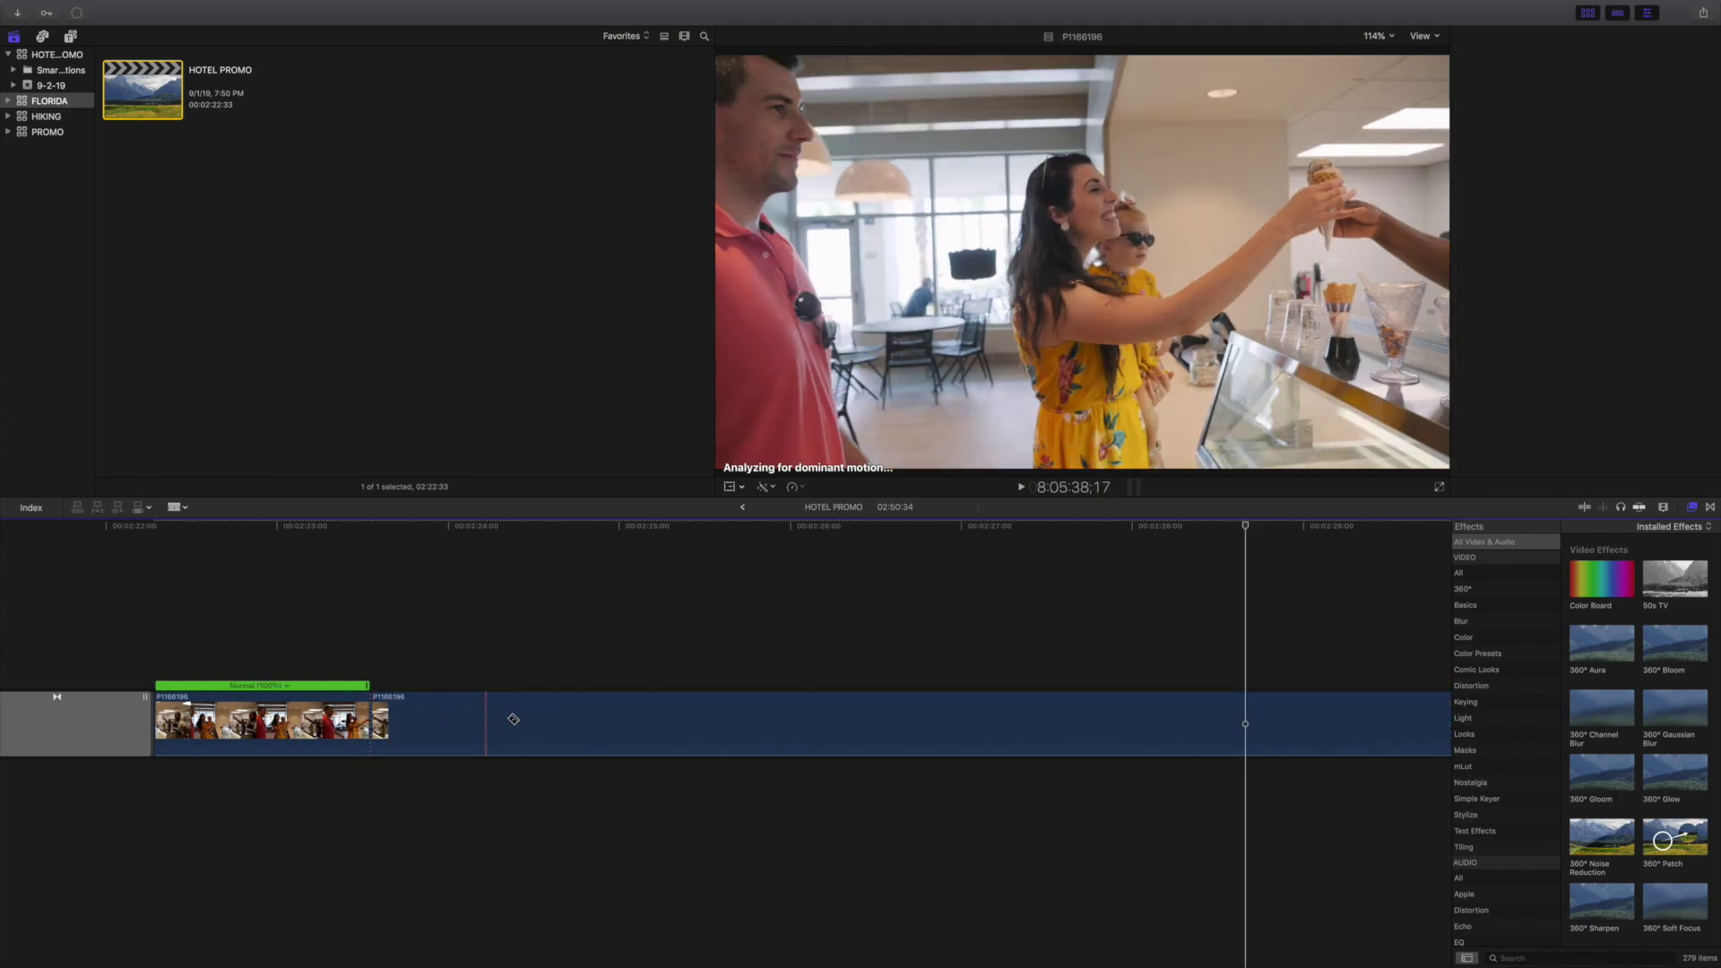
pyautogui.click(492, 718)
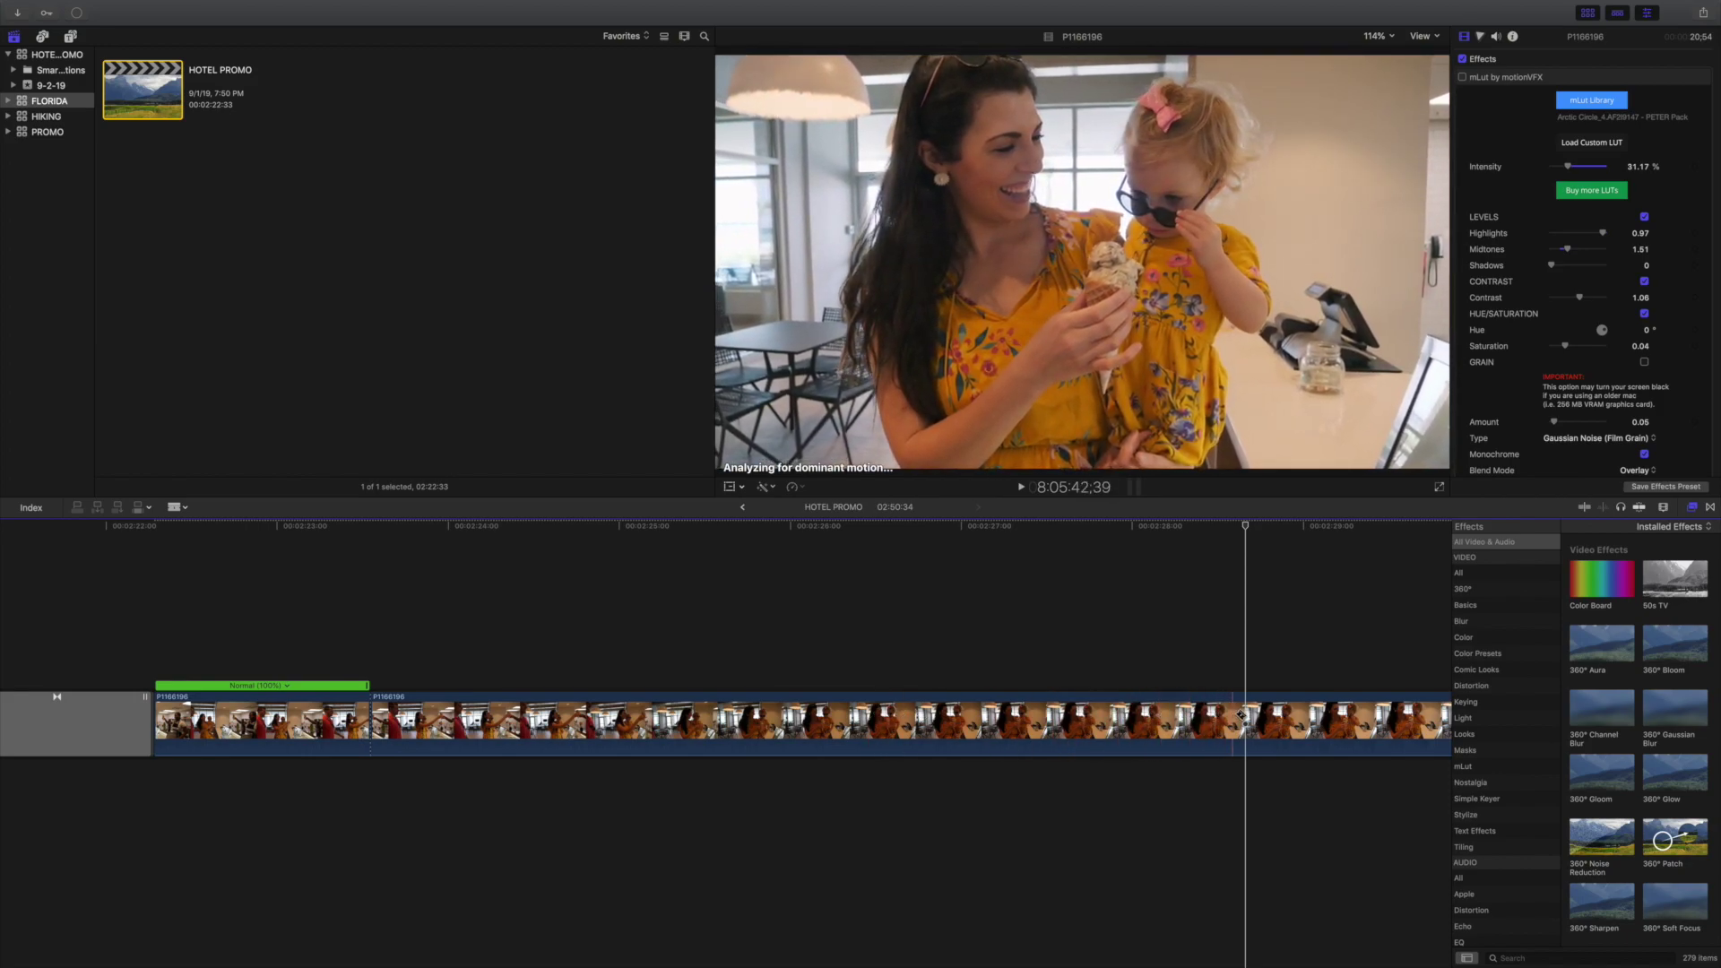
pyautogui.click(1121, 726)
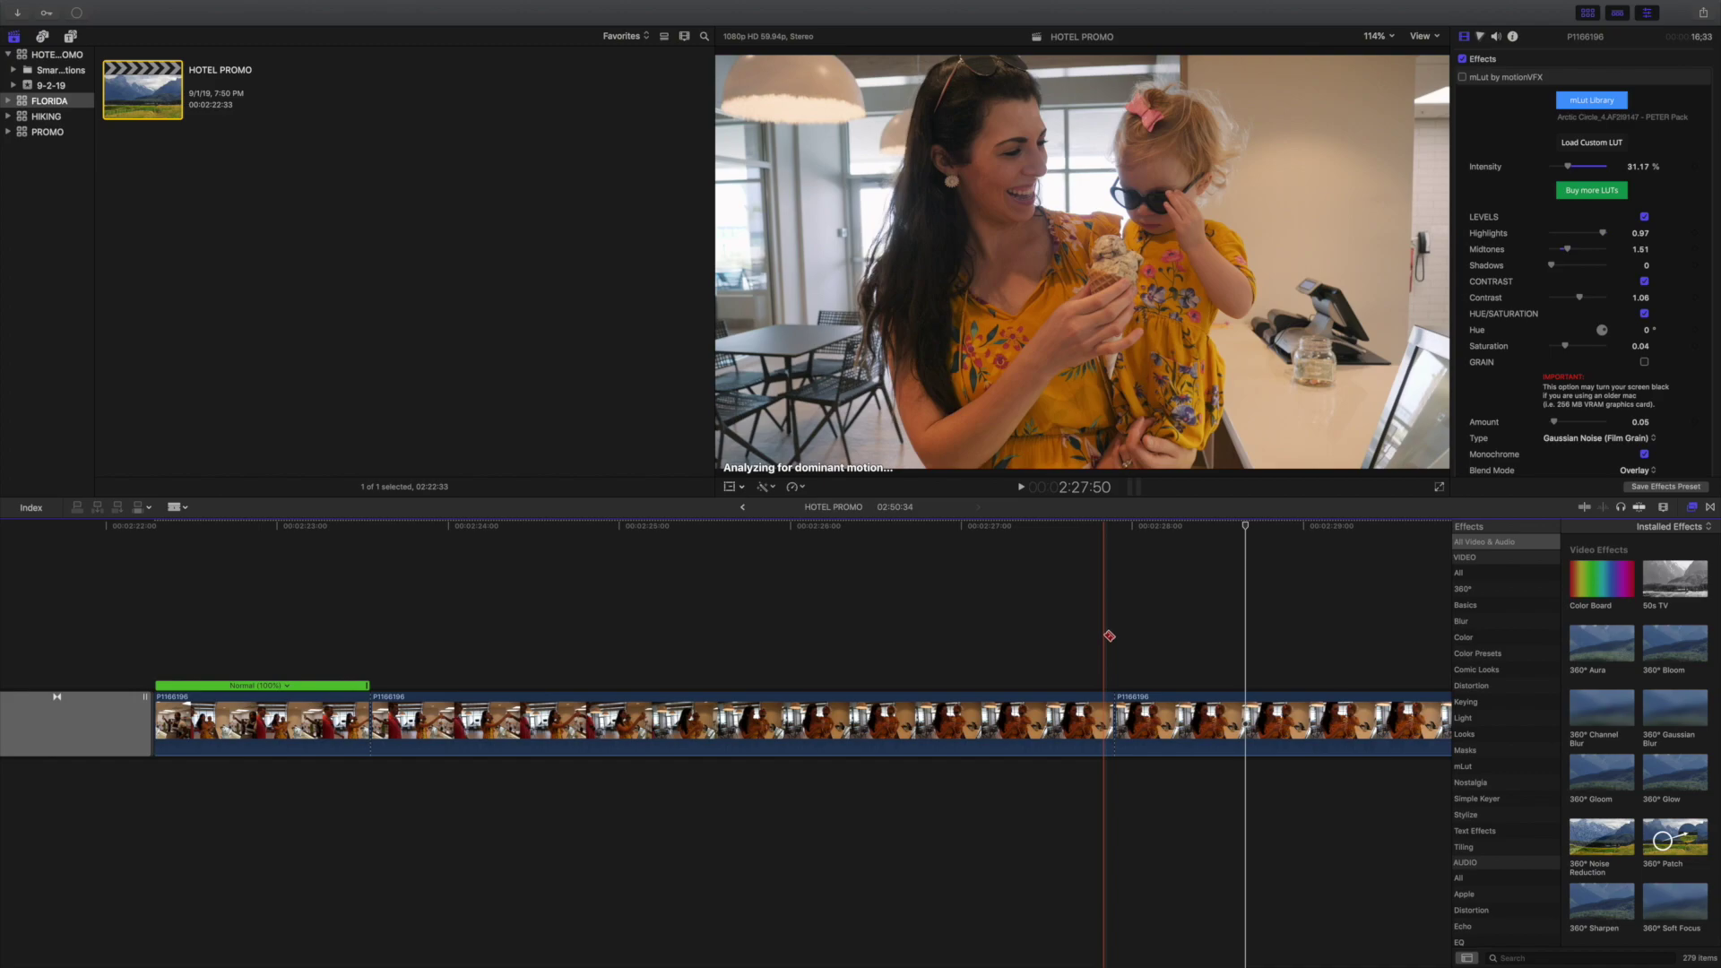
pyautogui.press('c')
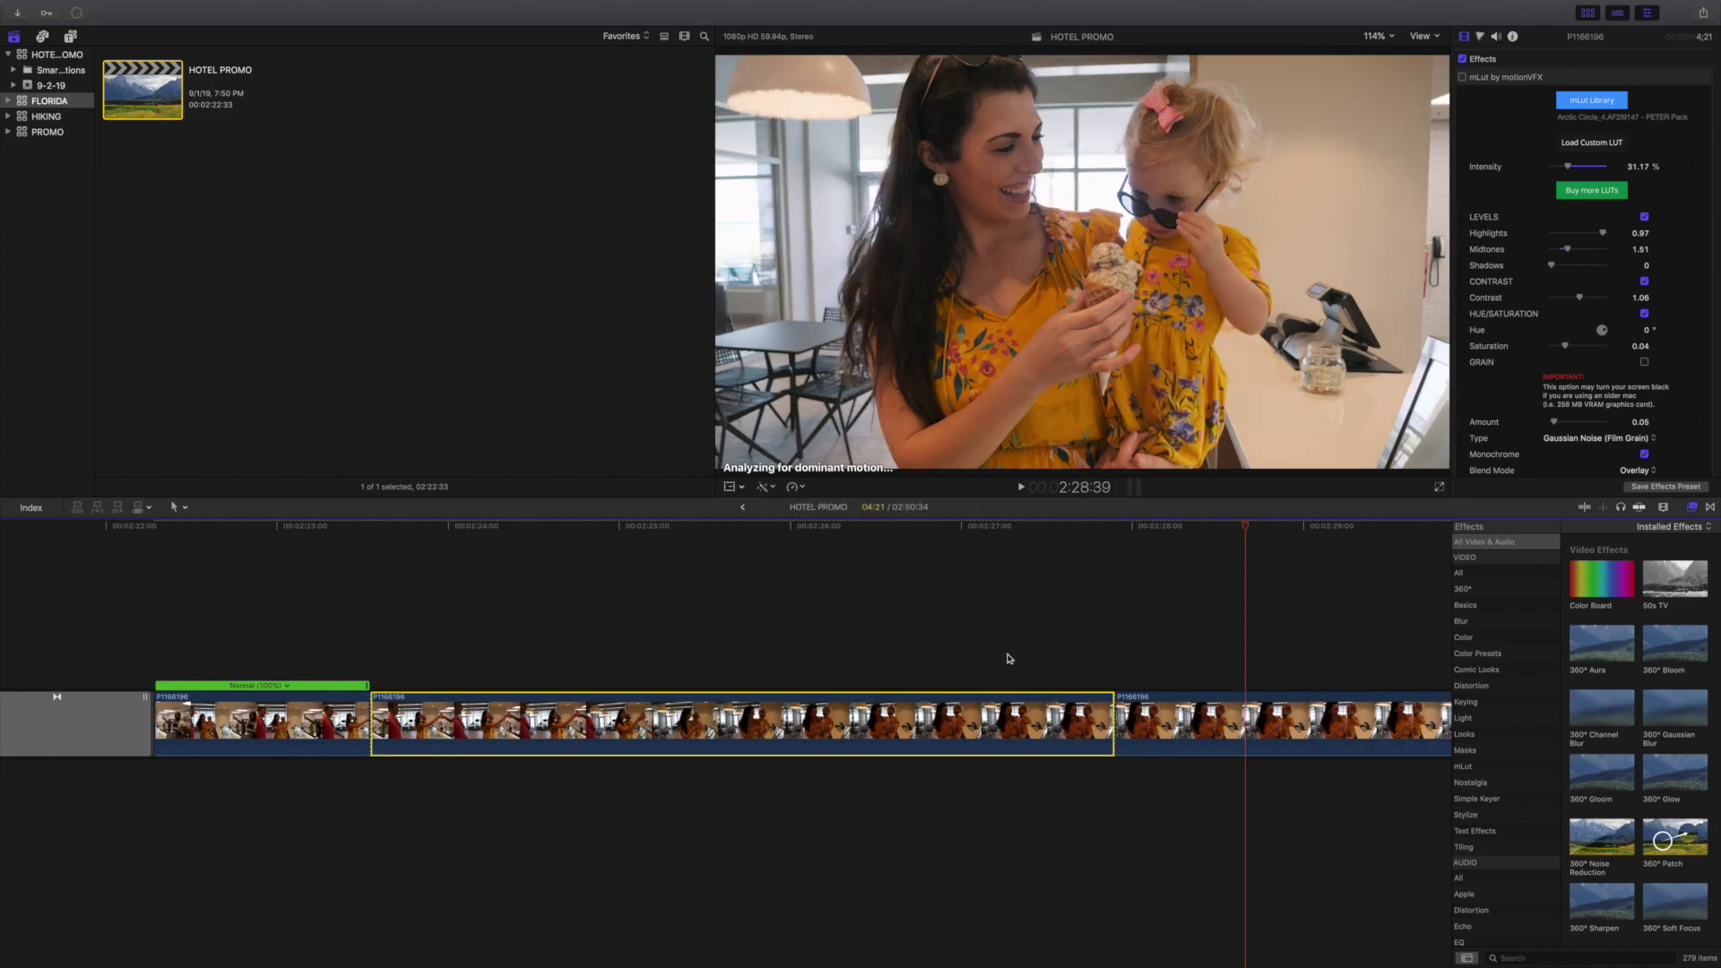
# - Retime the middle section to Fast 20x, then drag its handle to 665%
pyautogui.click(802, 488)
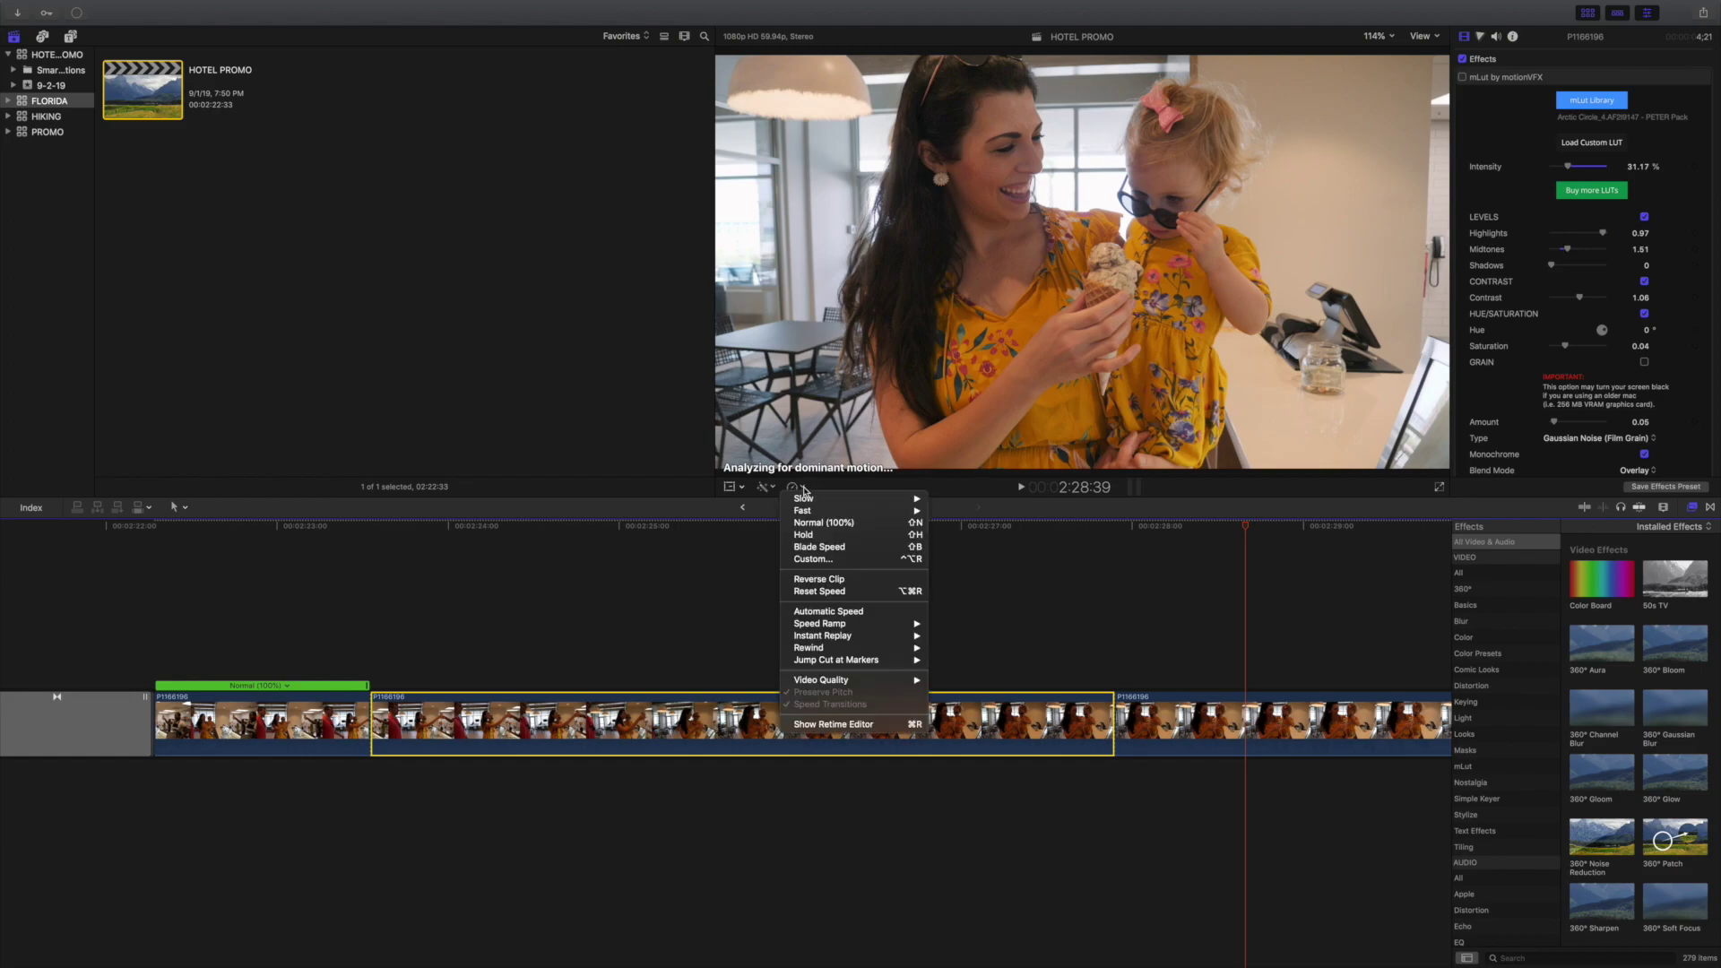
pyautogui.moveTo(809, 514)
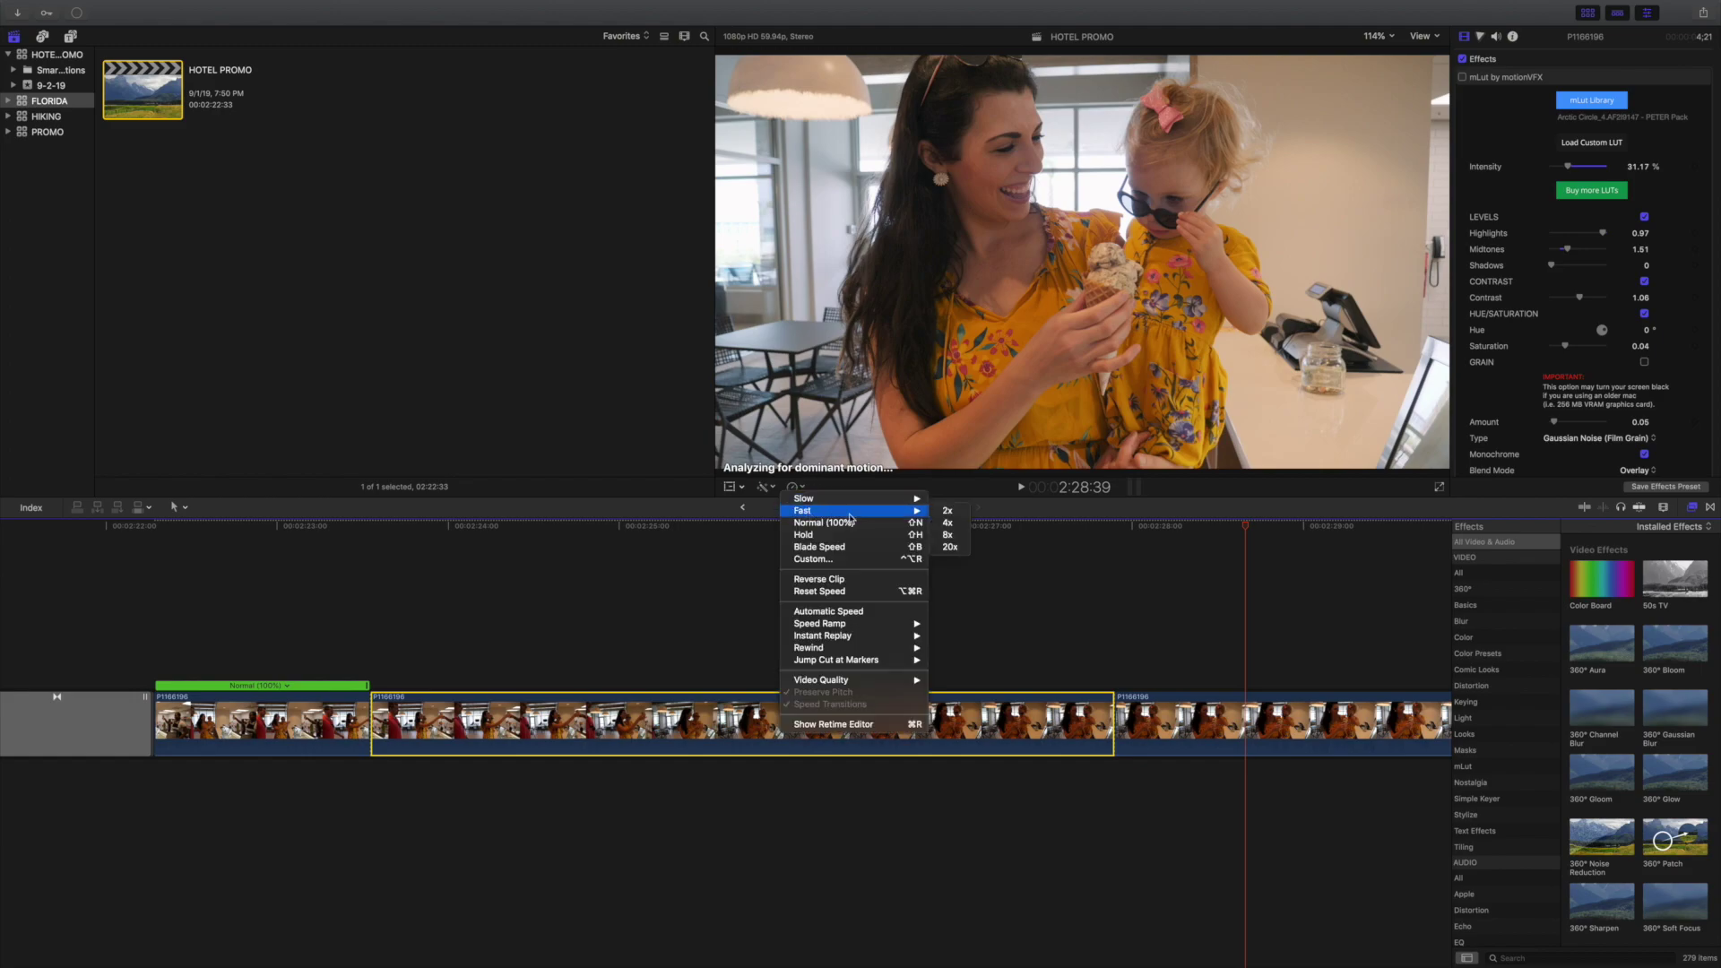
pyautogui.click(957, 547)
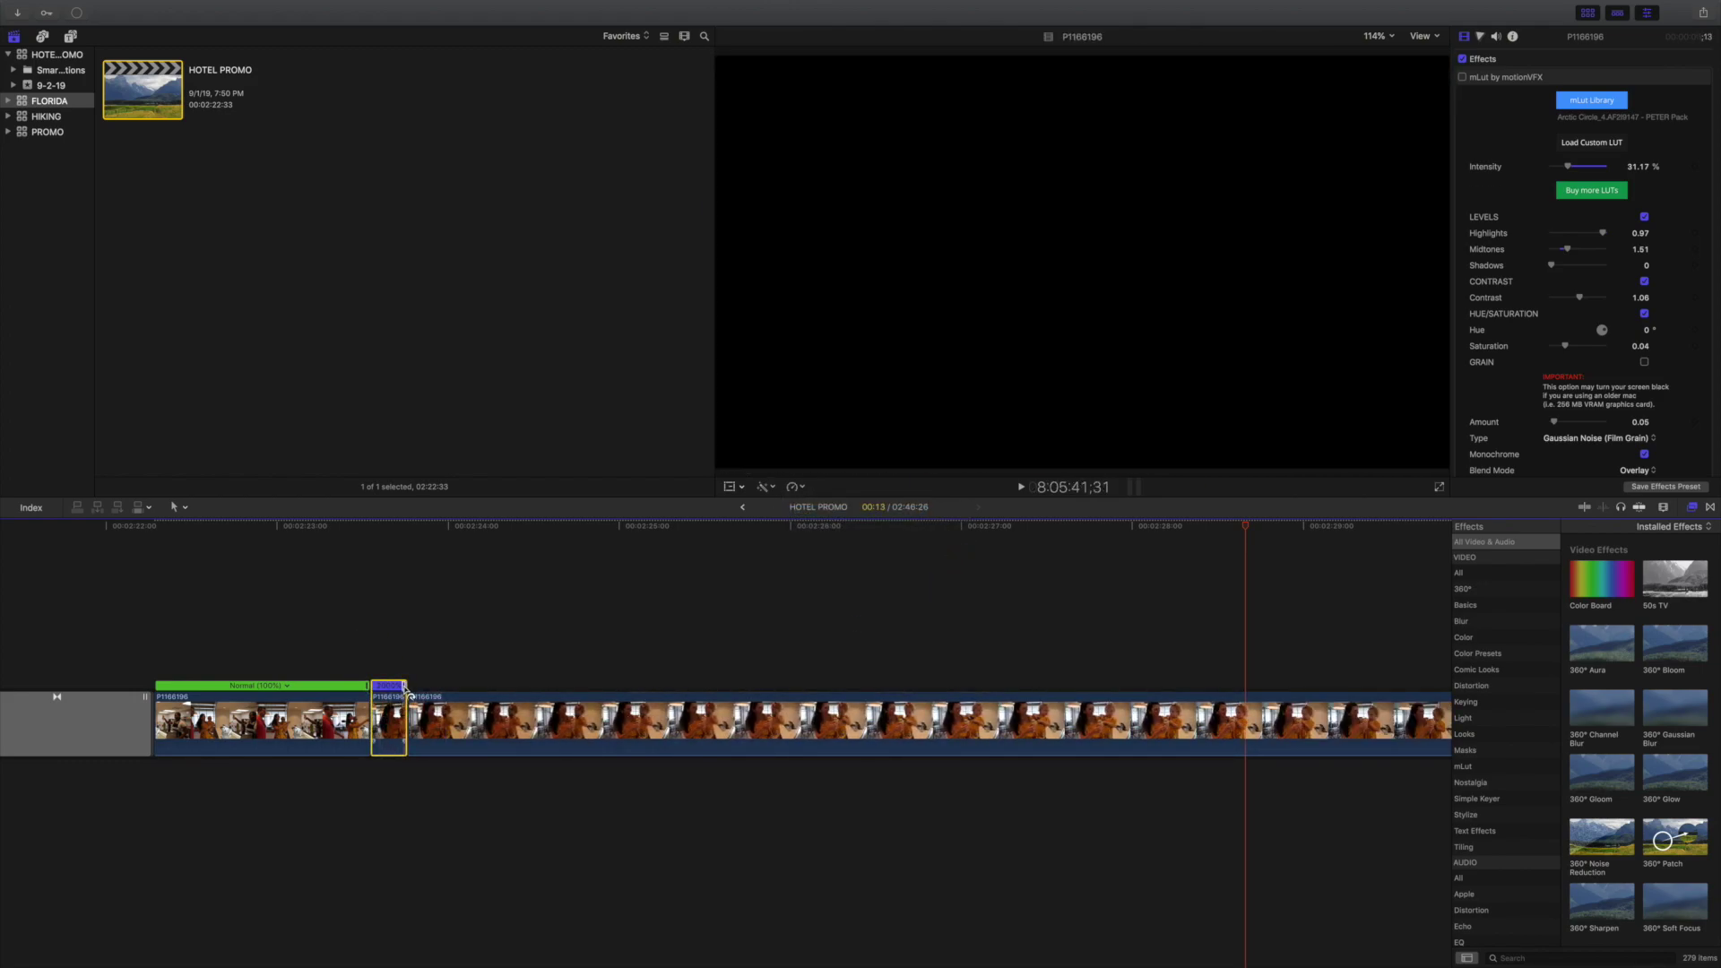
pyautogui.moveTo(404, 688)
pyautogui.mouseDown()
pyautogui.moveTo(512, 690)
pyautogui.moveTo(377, 690)
pyautogui.moveTo(440, 690)
pyautogui.moveTo(391, 715)
pyautogui.moveTo(410, 701)
pyautogui.mouseUp()
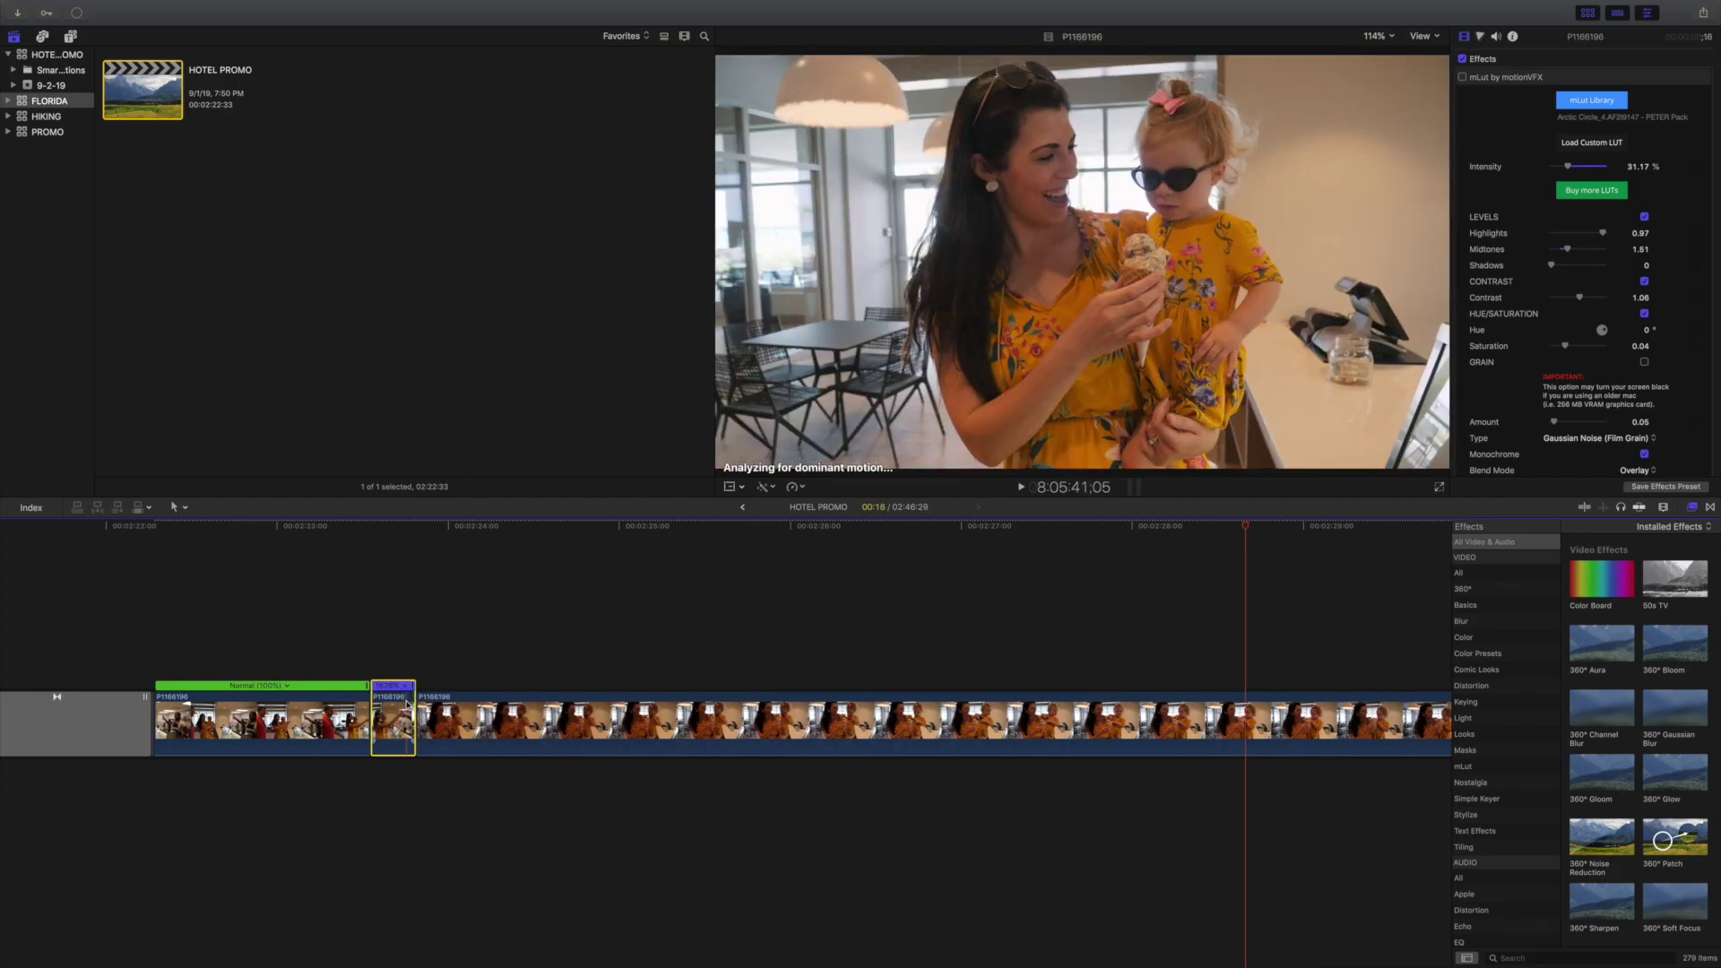
# - Lengthen the fast section of the speed ramp twice, replaying it from just before each time
pyautogui.click(342, 605)
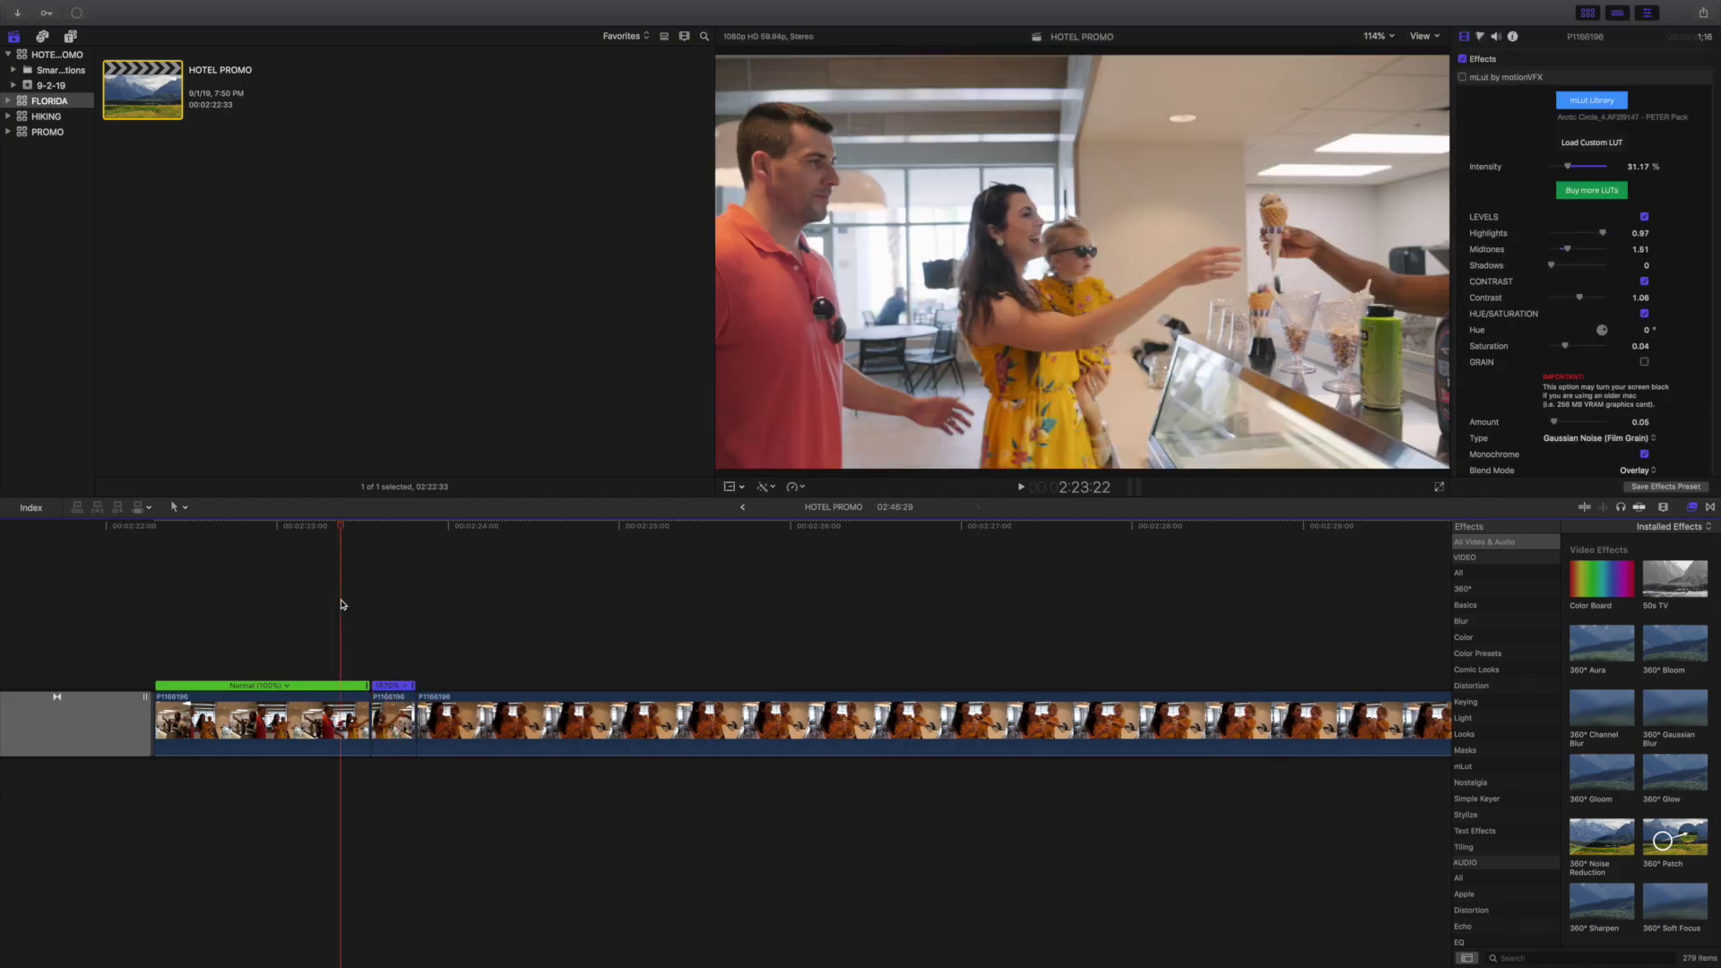
pyautogui.press('space')
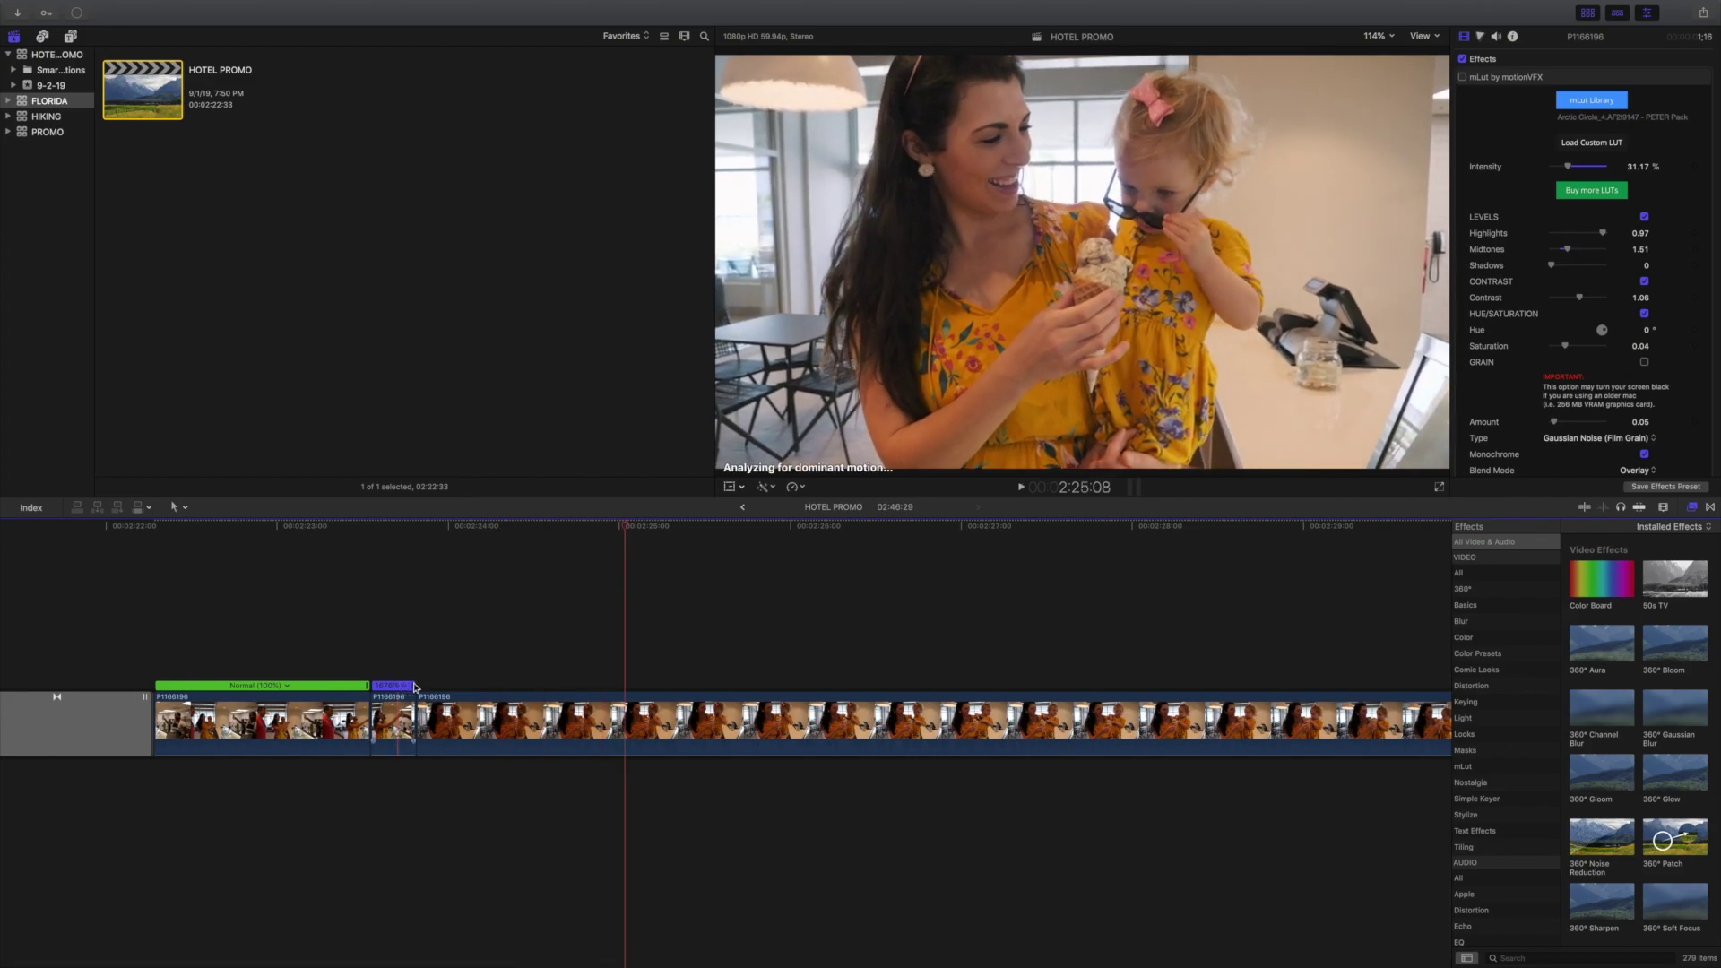
pyautogui.moveTo(414, 687); pyautogui.dragTo(463, 687)
pyautogui.click(344, 630)
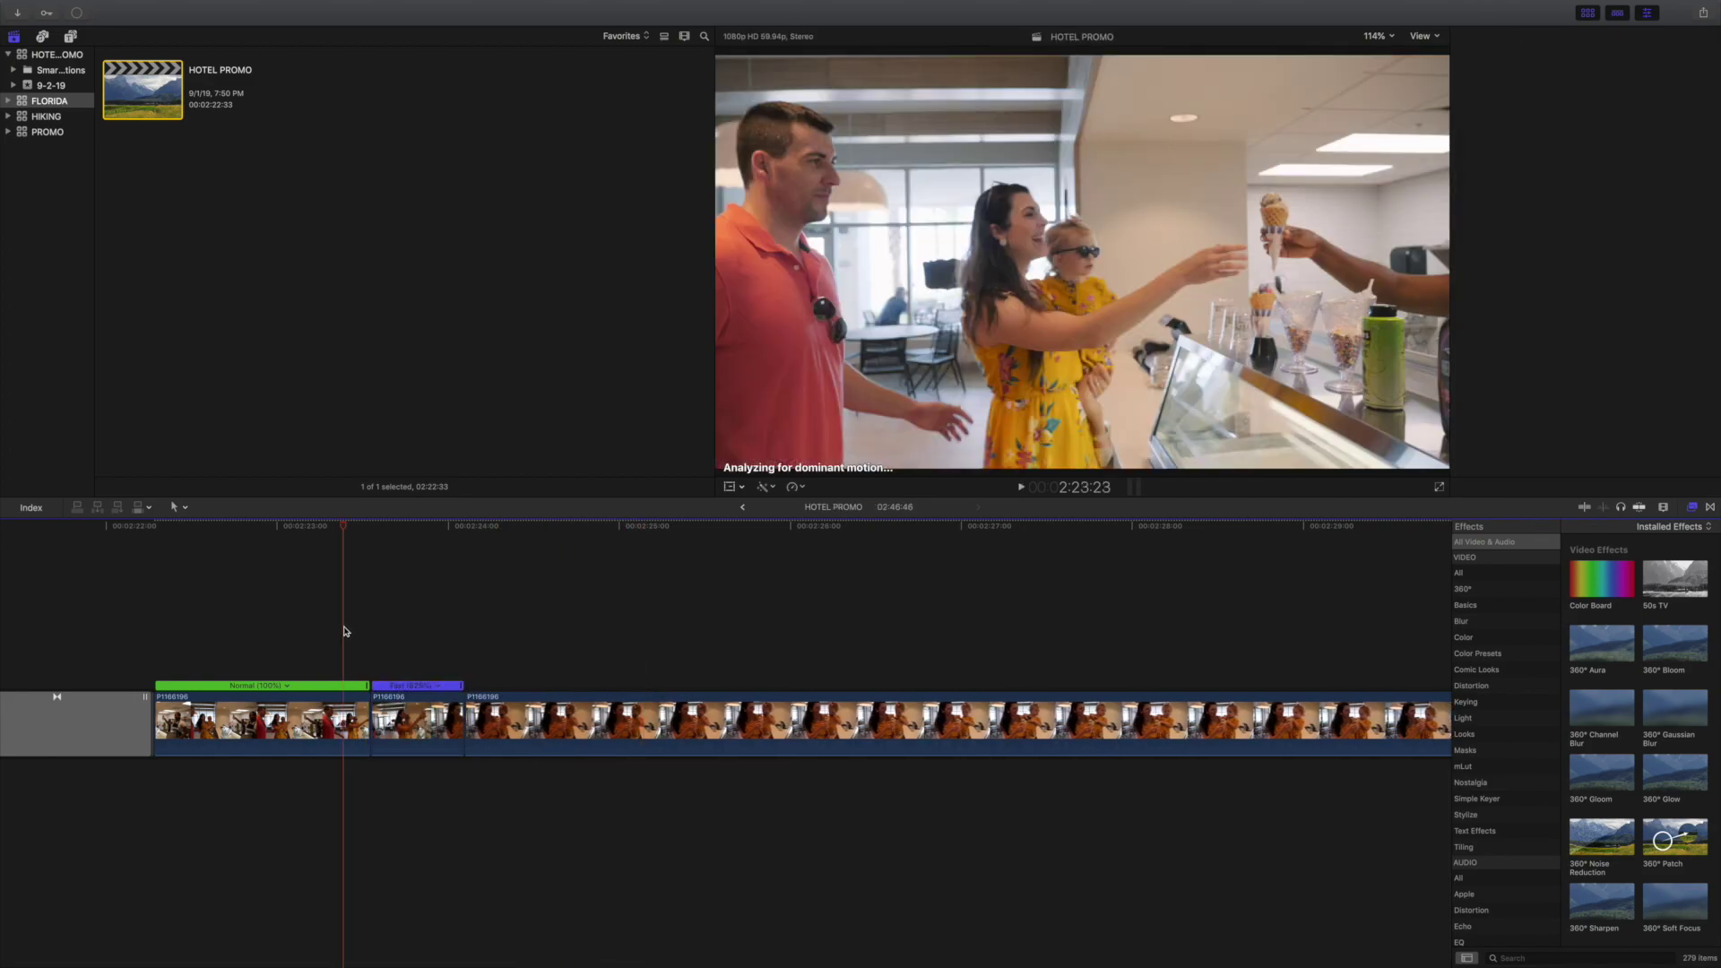
pyautogui.press('space')
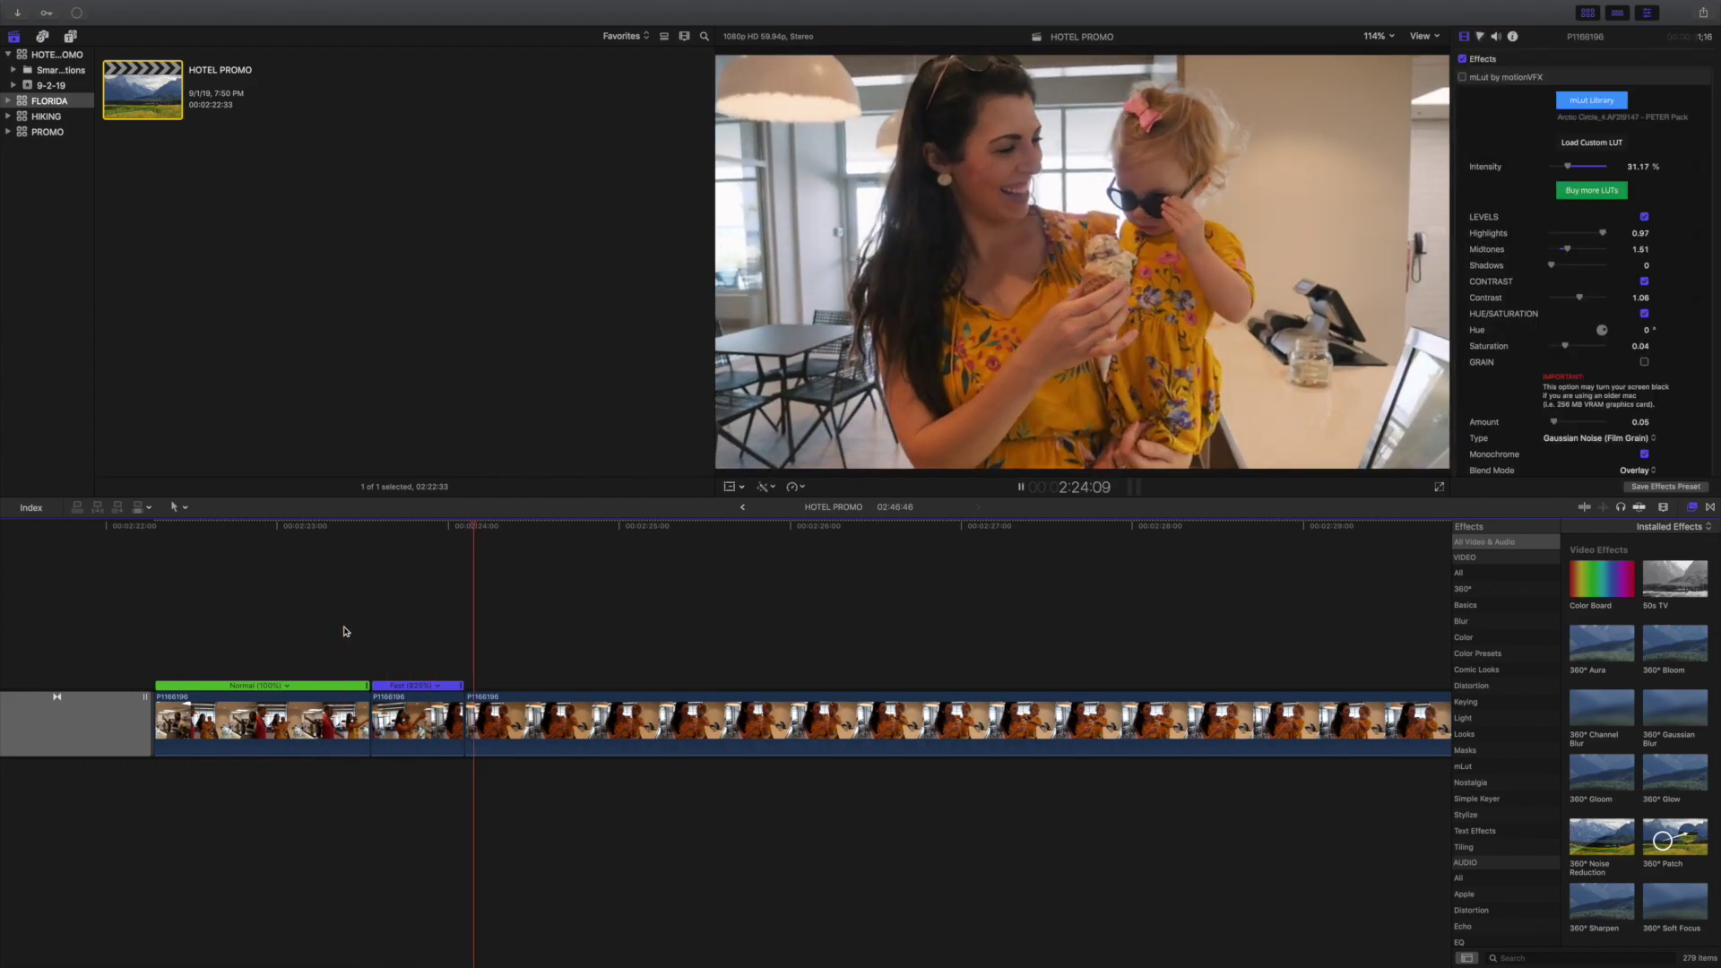
pyautogui.click(463, 687)
pyautogui.moveTo(491, 687); pyautogui.dragTo(512, 688)
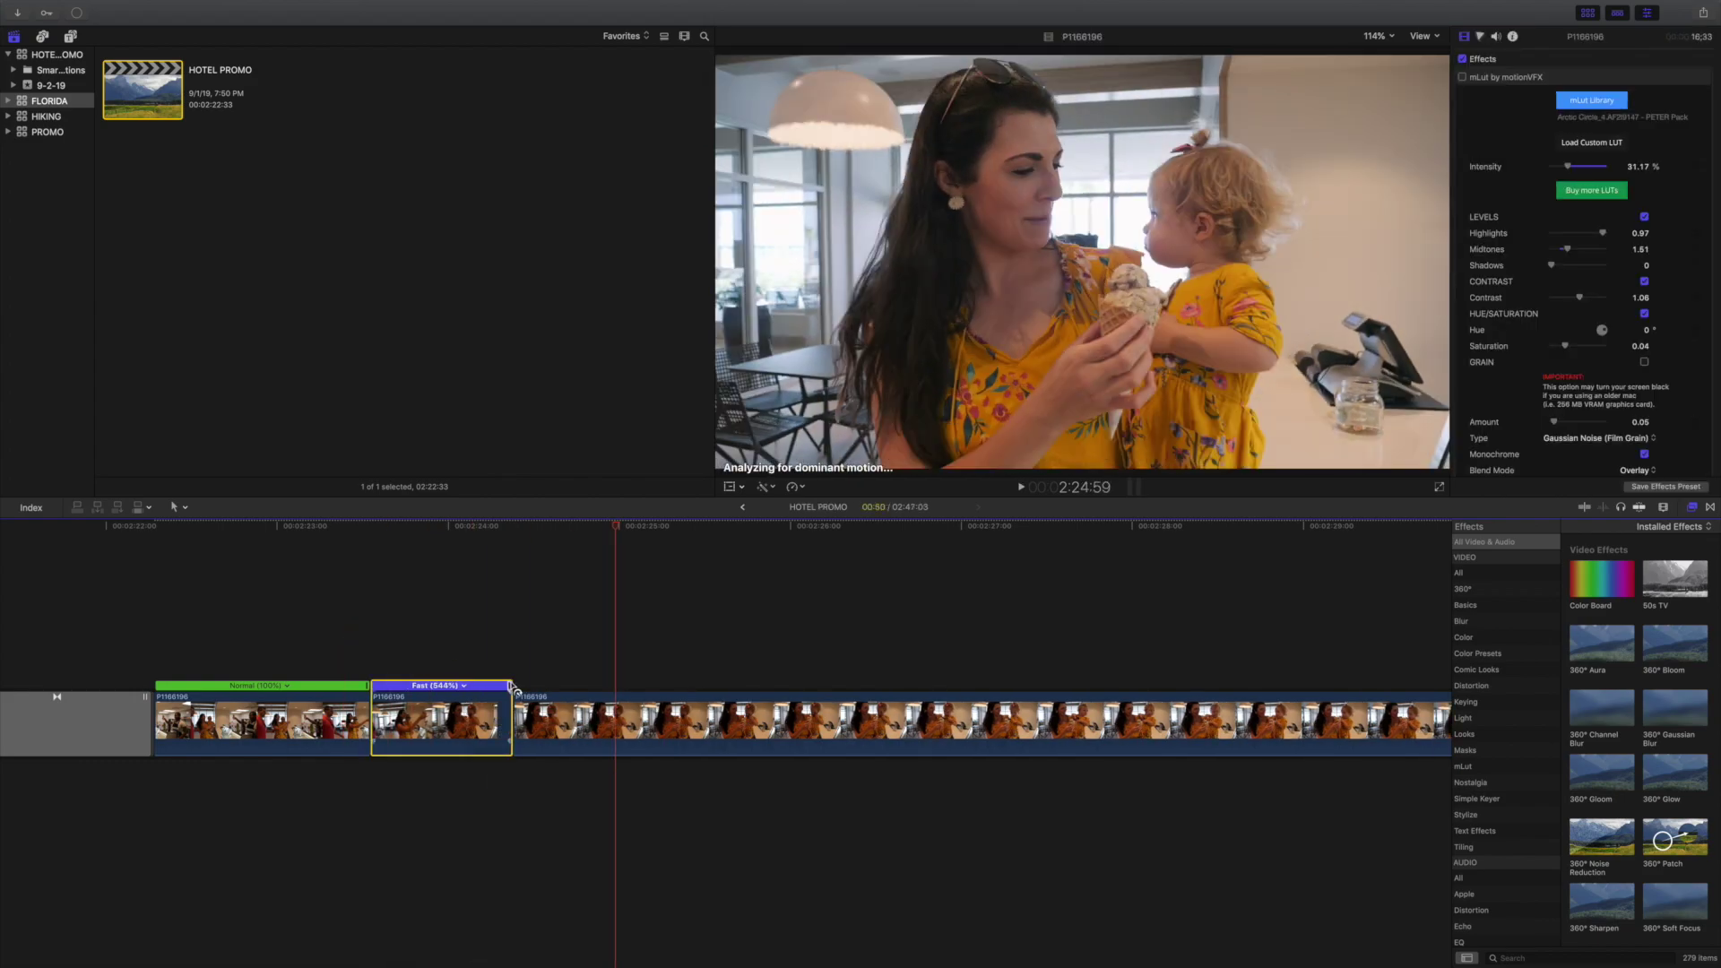
pyautogui.click(347, 623)
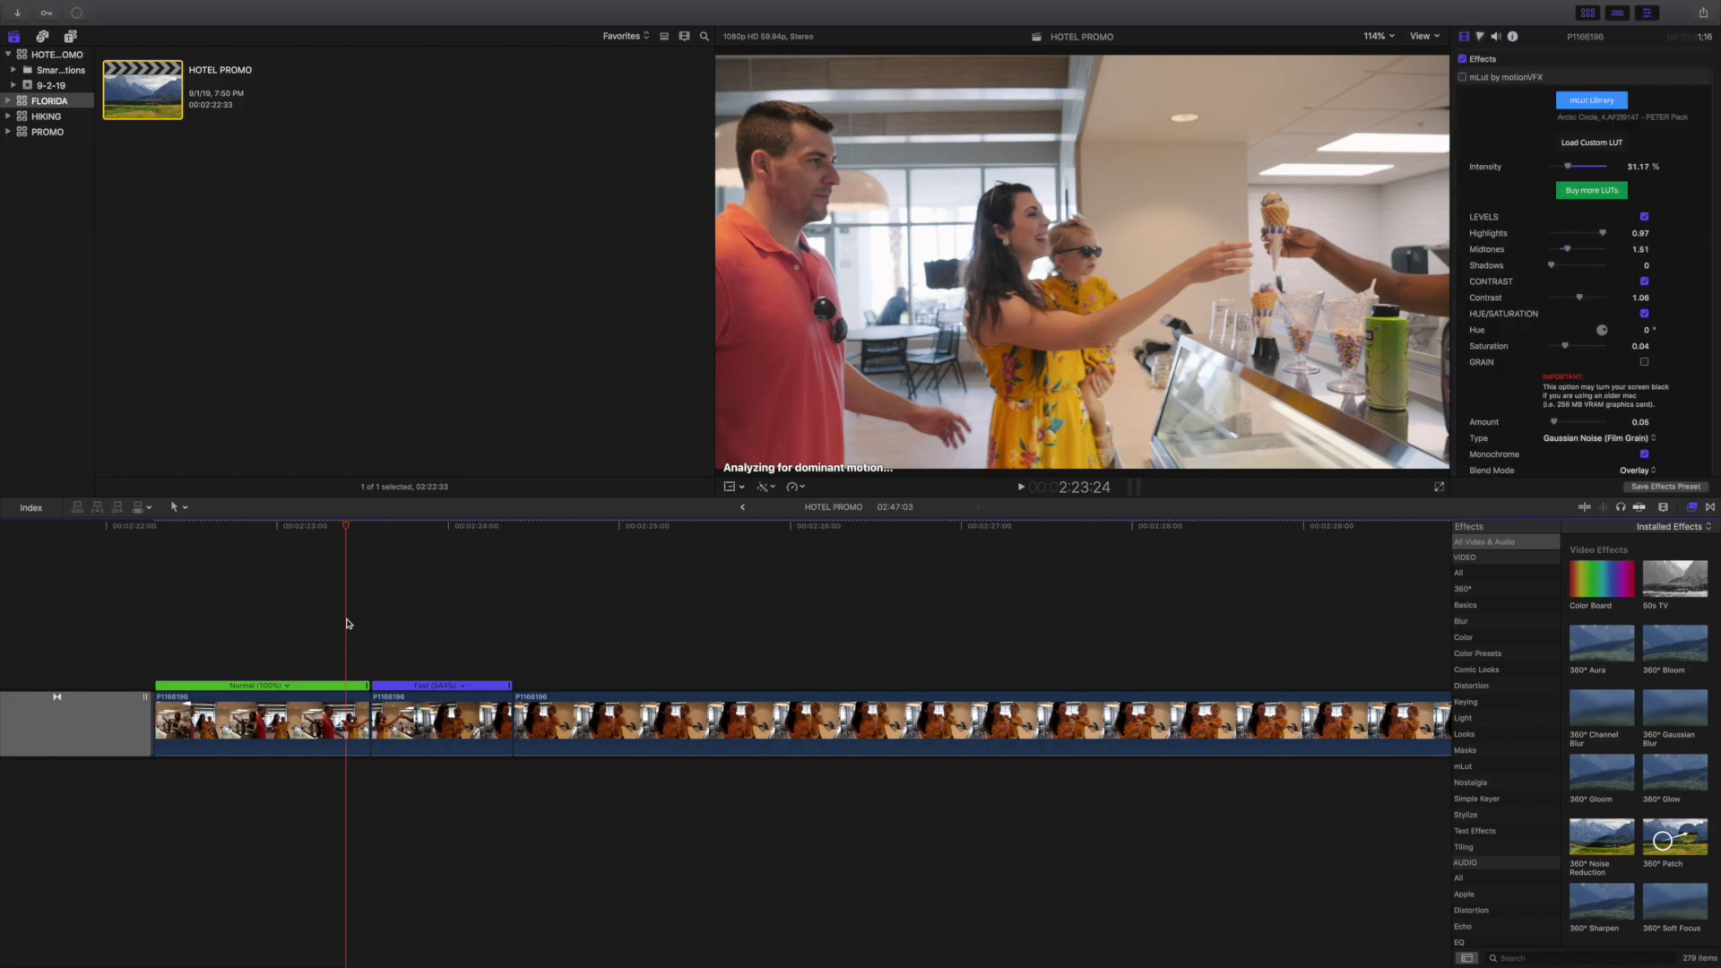
pyautogui.press('space')
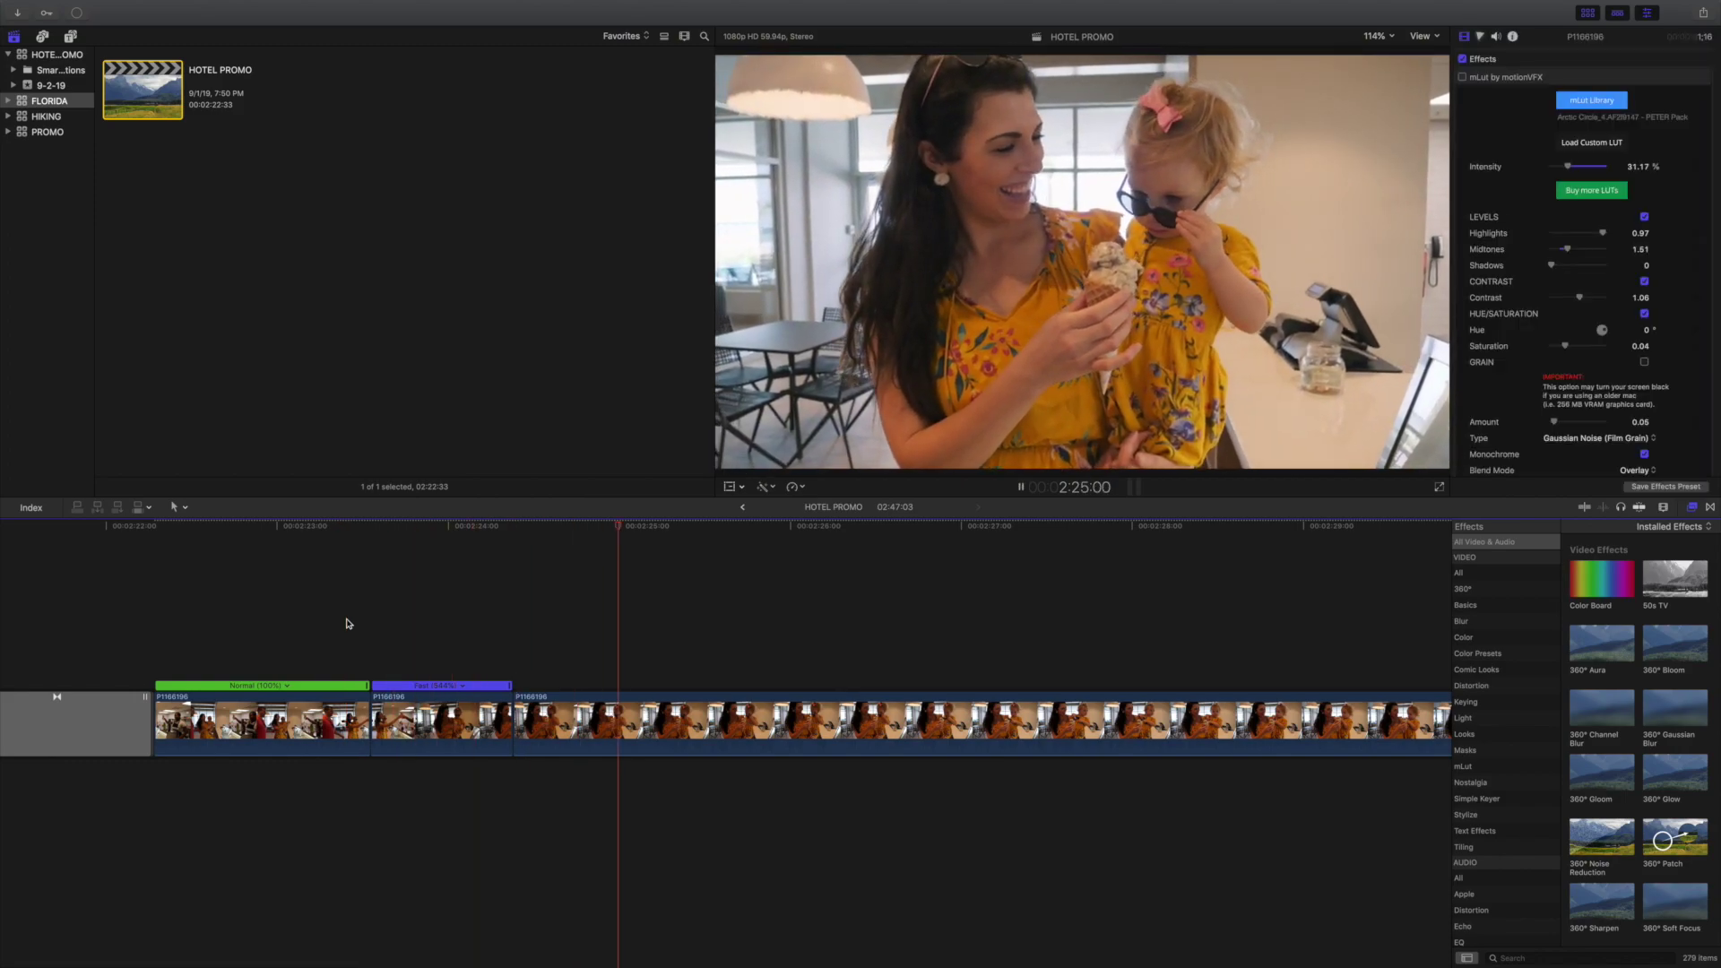
pyautogui.press('space')
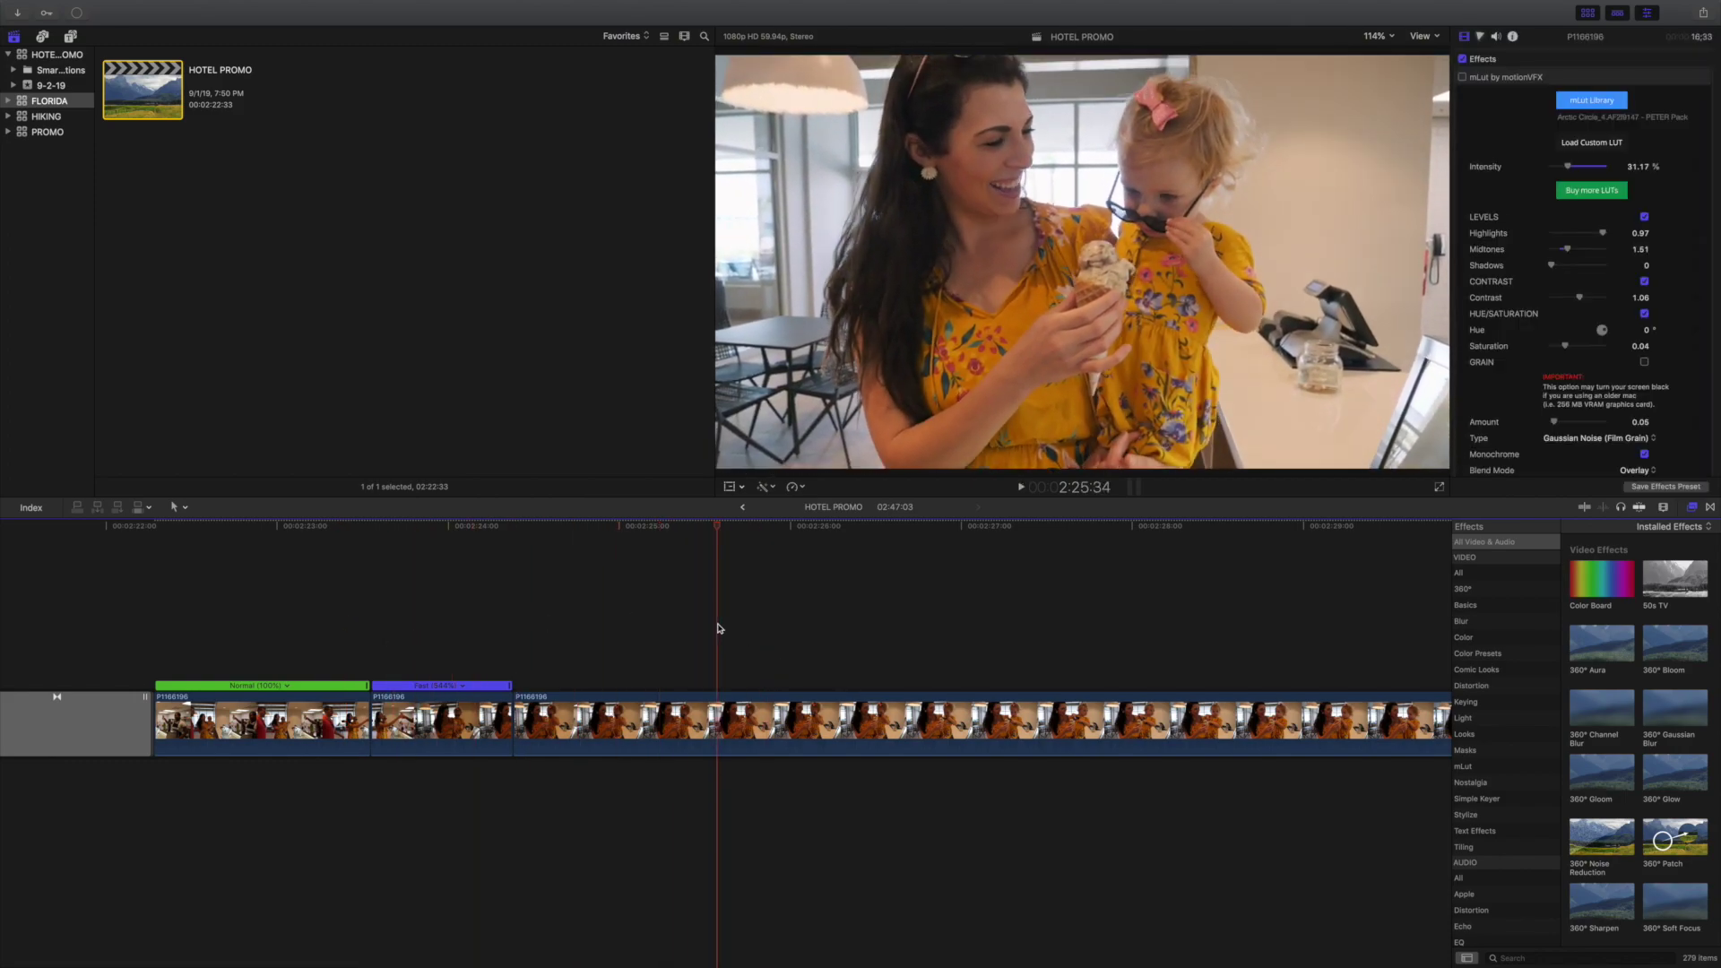
# - Blade-split ice-cream clip P1166196 just after the speed-ramped section
pyautogui.press('b')
pyautogui.click(809, 717)
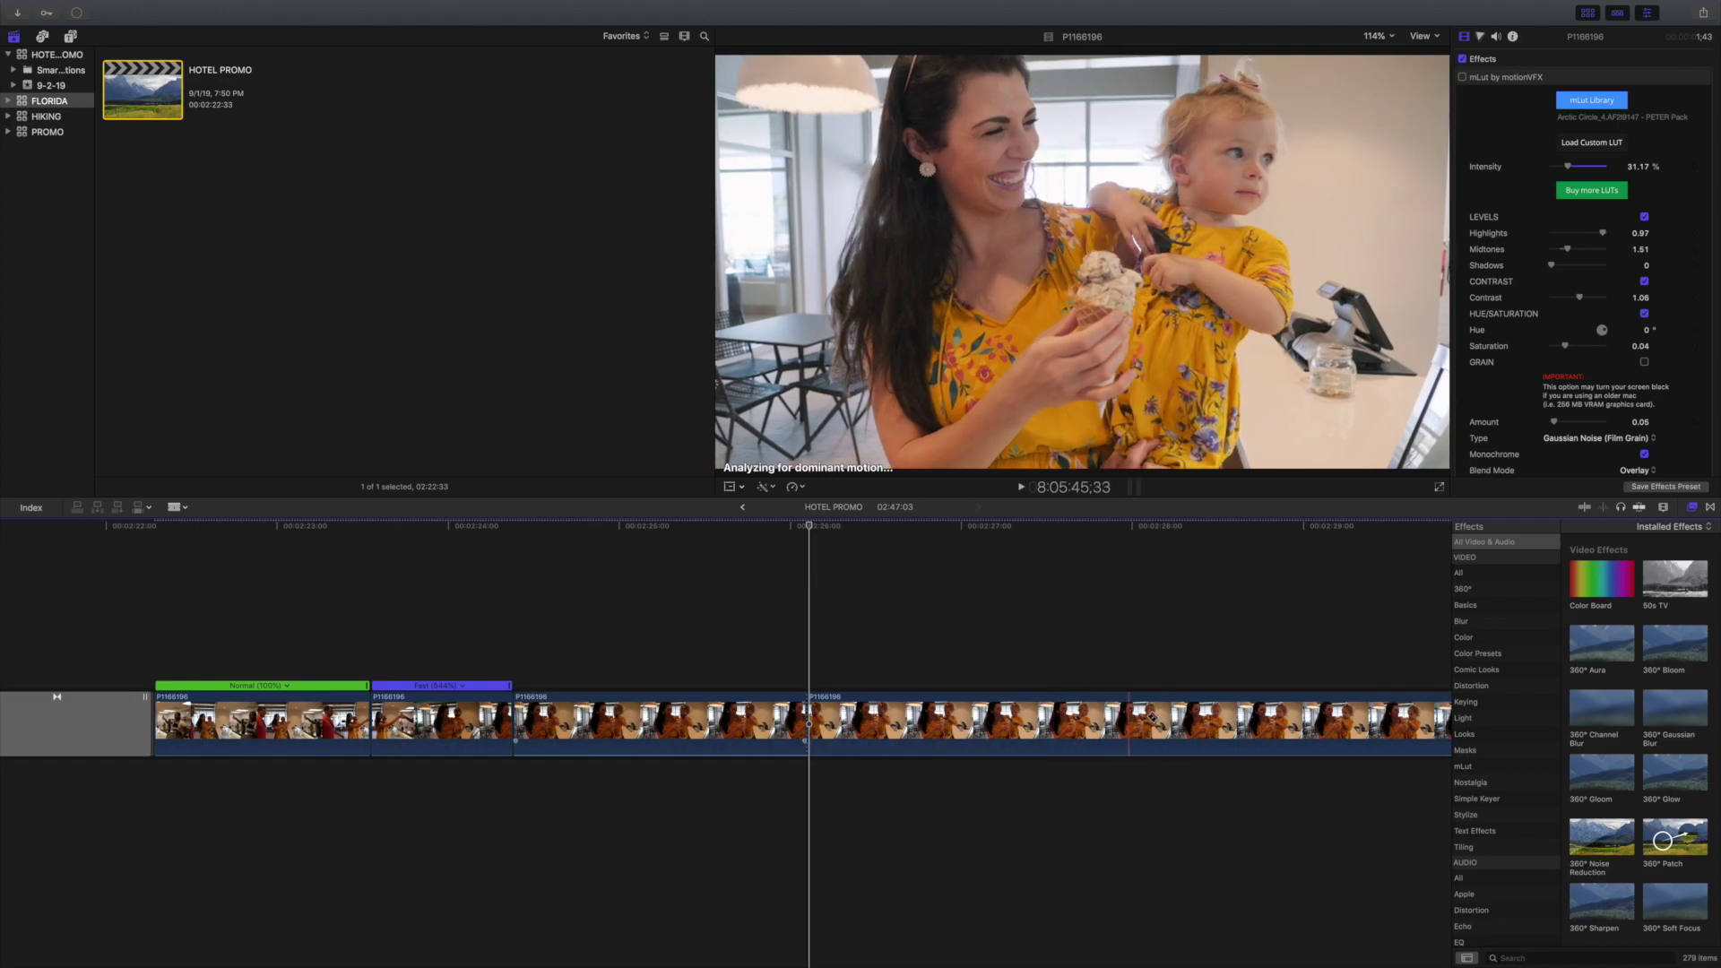
pyautogui.hscroll(3, 1344, 711)
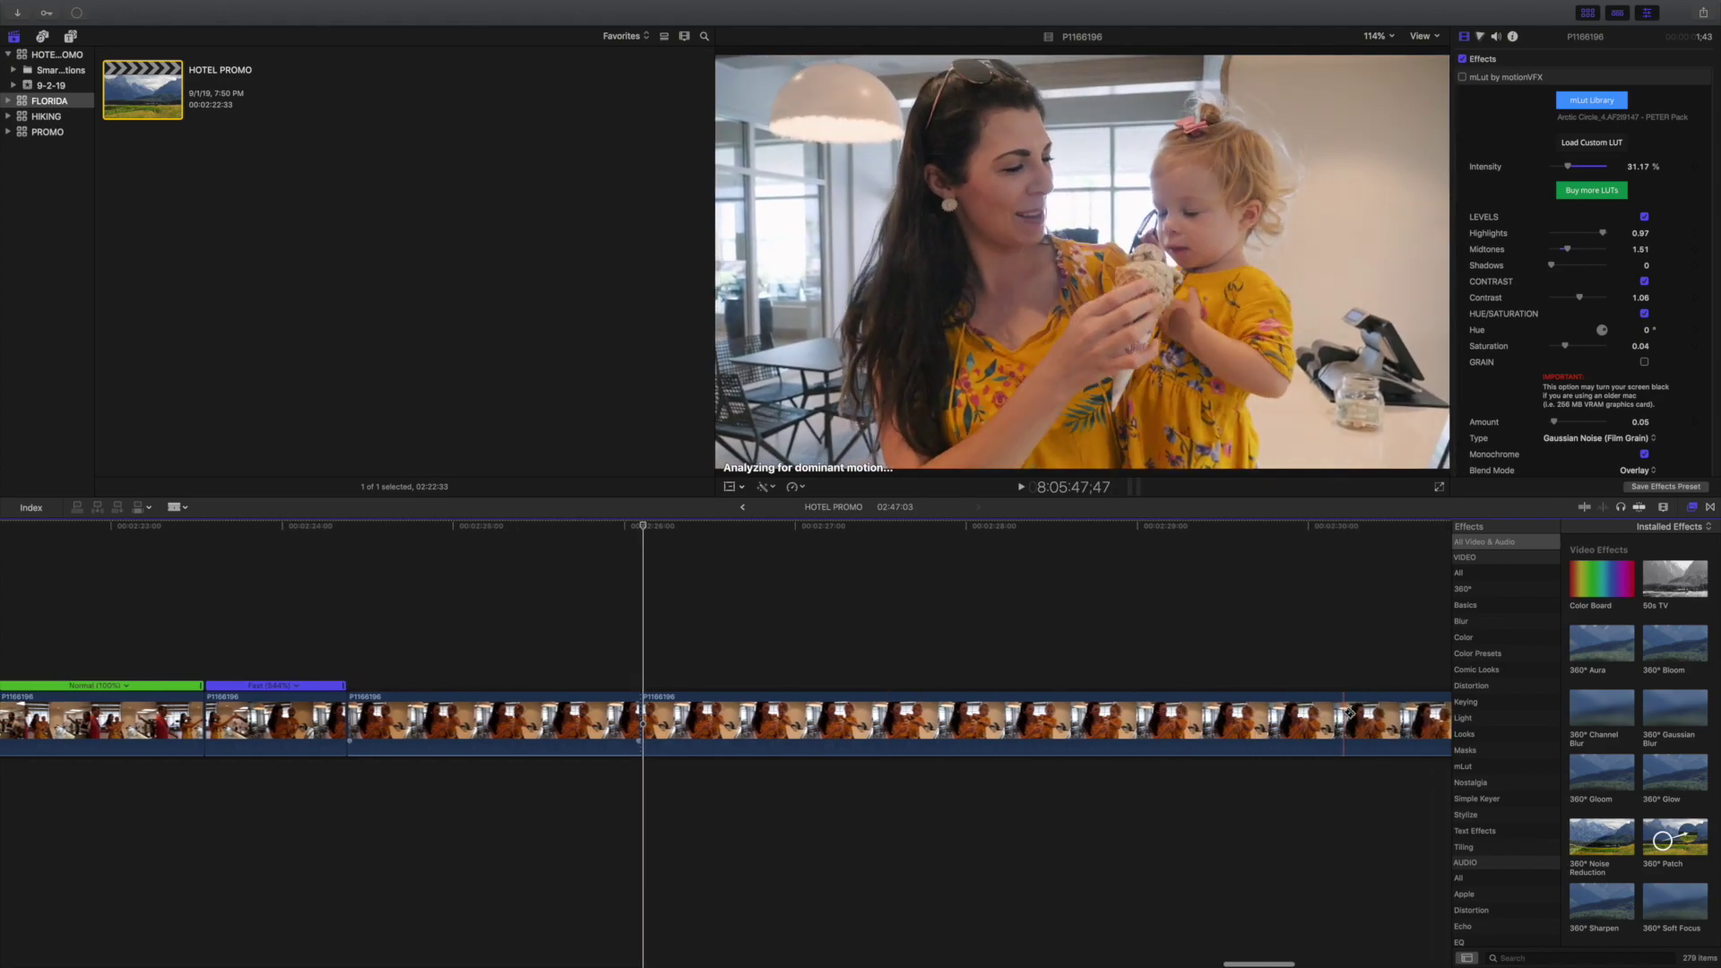
pyautogui.hscroll(4, 1203, 724)
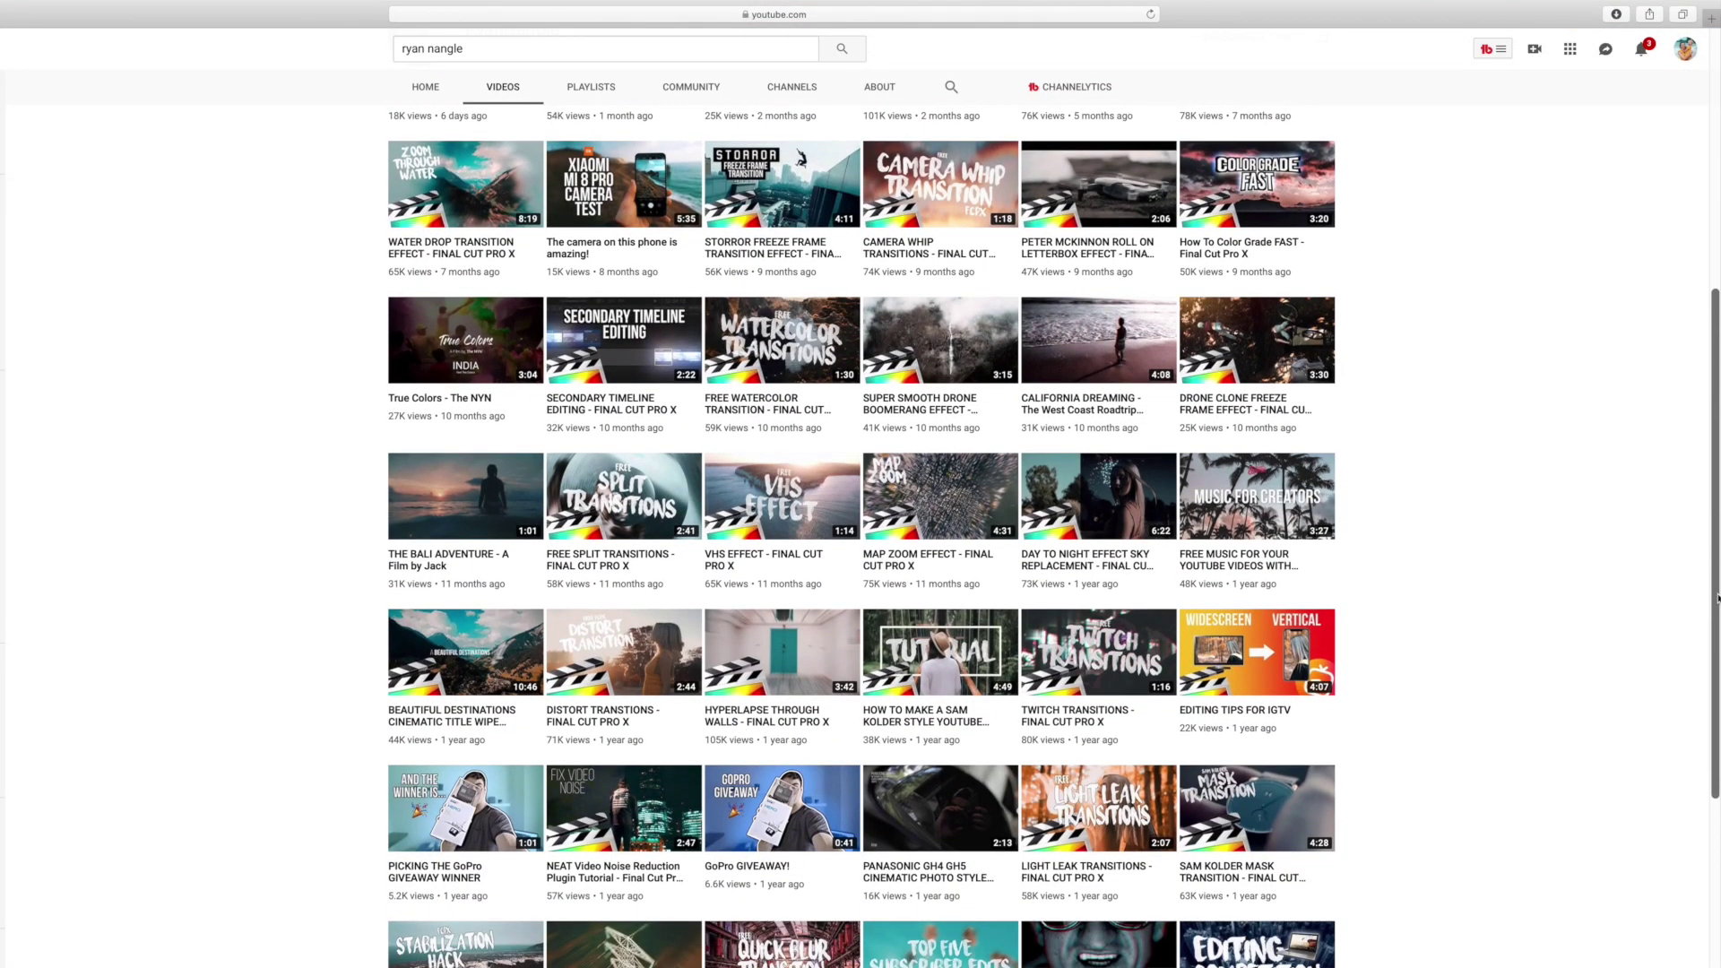
pyautogui.scroll(-5, 1717, 598)
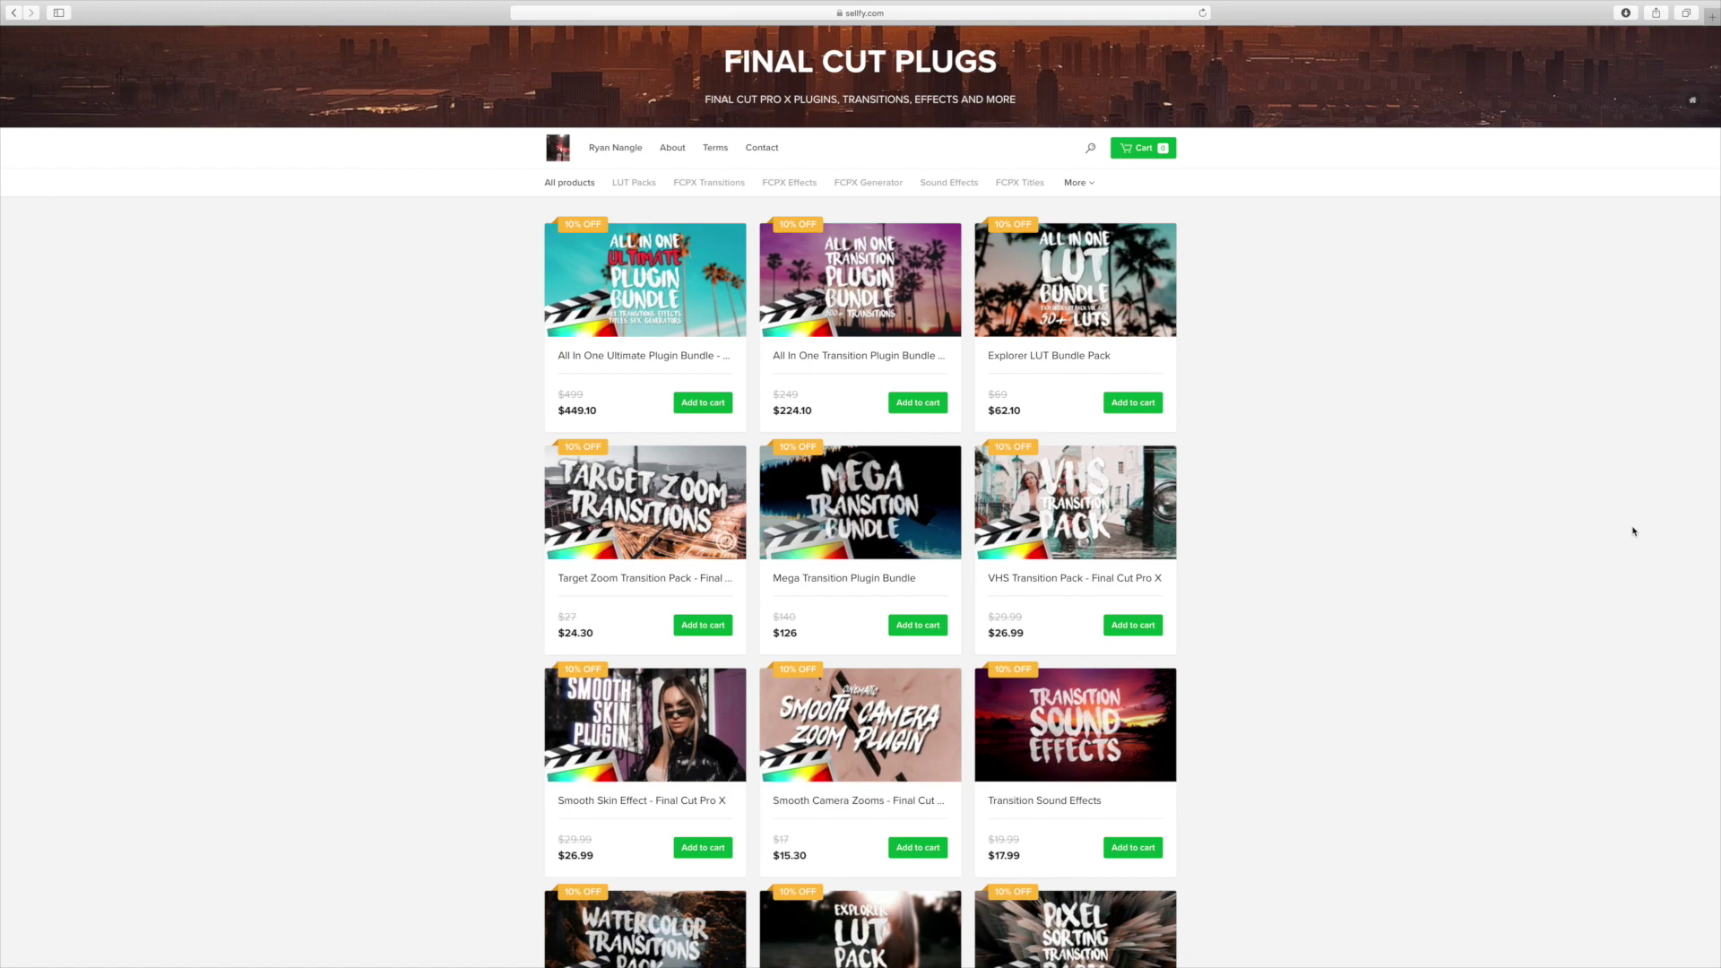
# - Scroll down the Final Cut Plugs store grid toward the Smooth Transitions tile
pyautogui.scroll(-3, 1632, 531)
pyautogui.scroll(-5, 1633, 534)
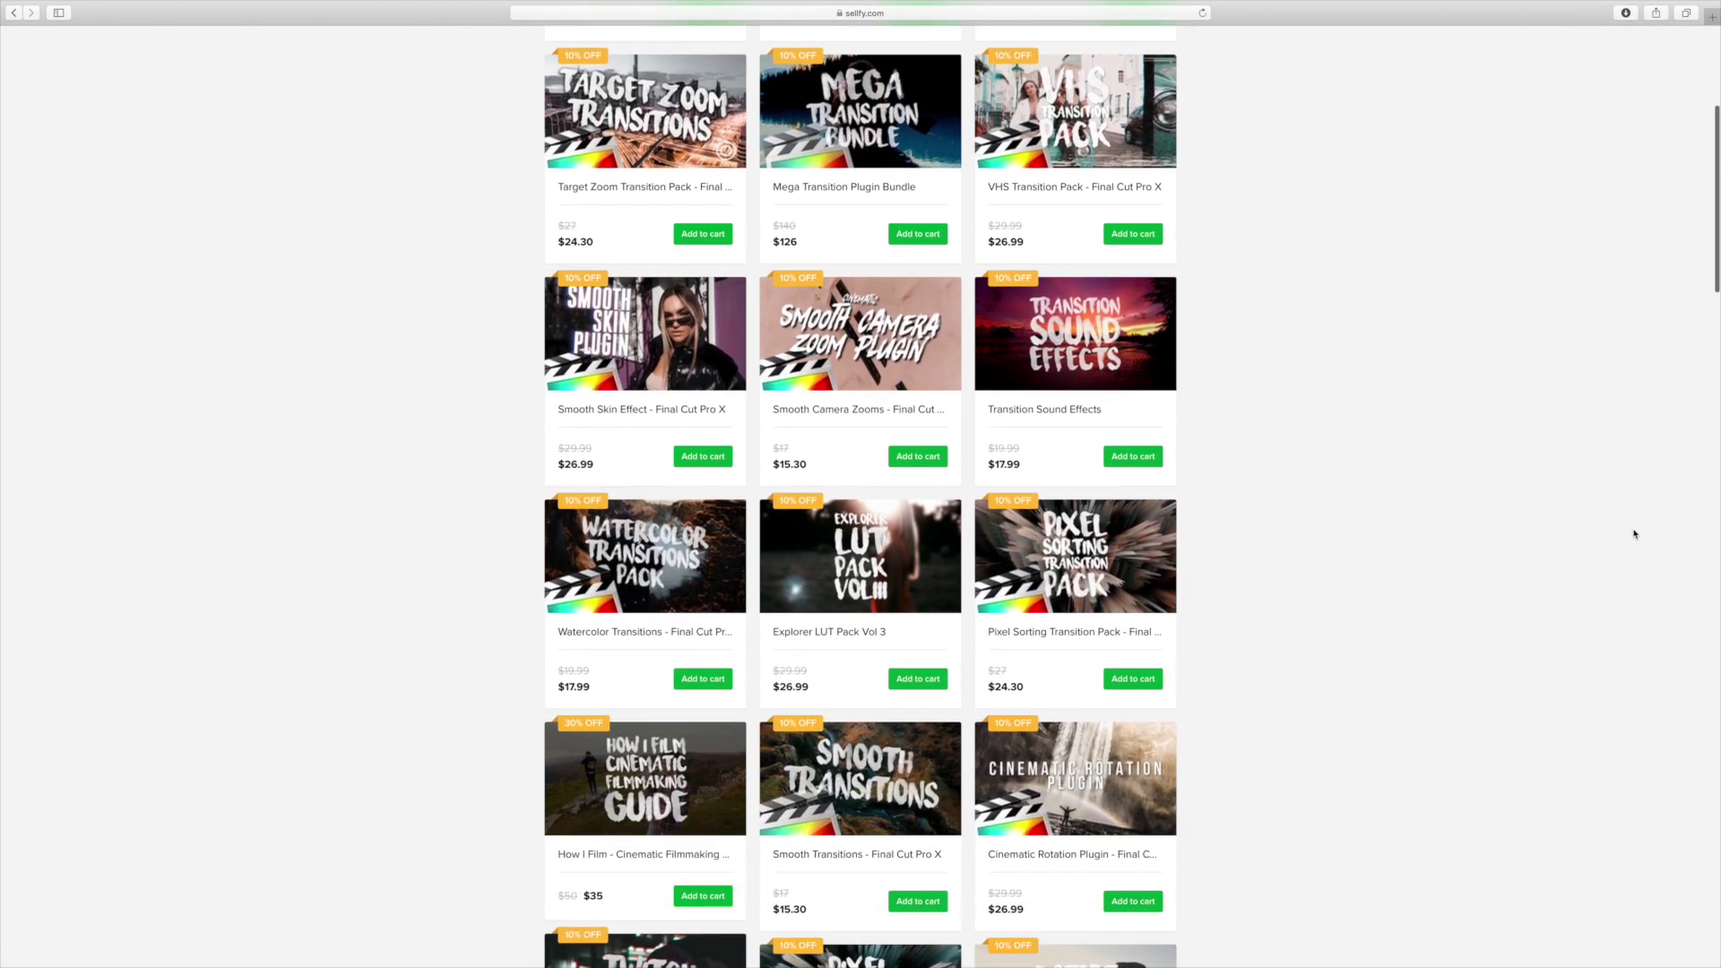
pyautogui.scroll(-2, 1633, 534)
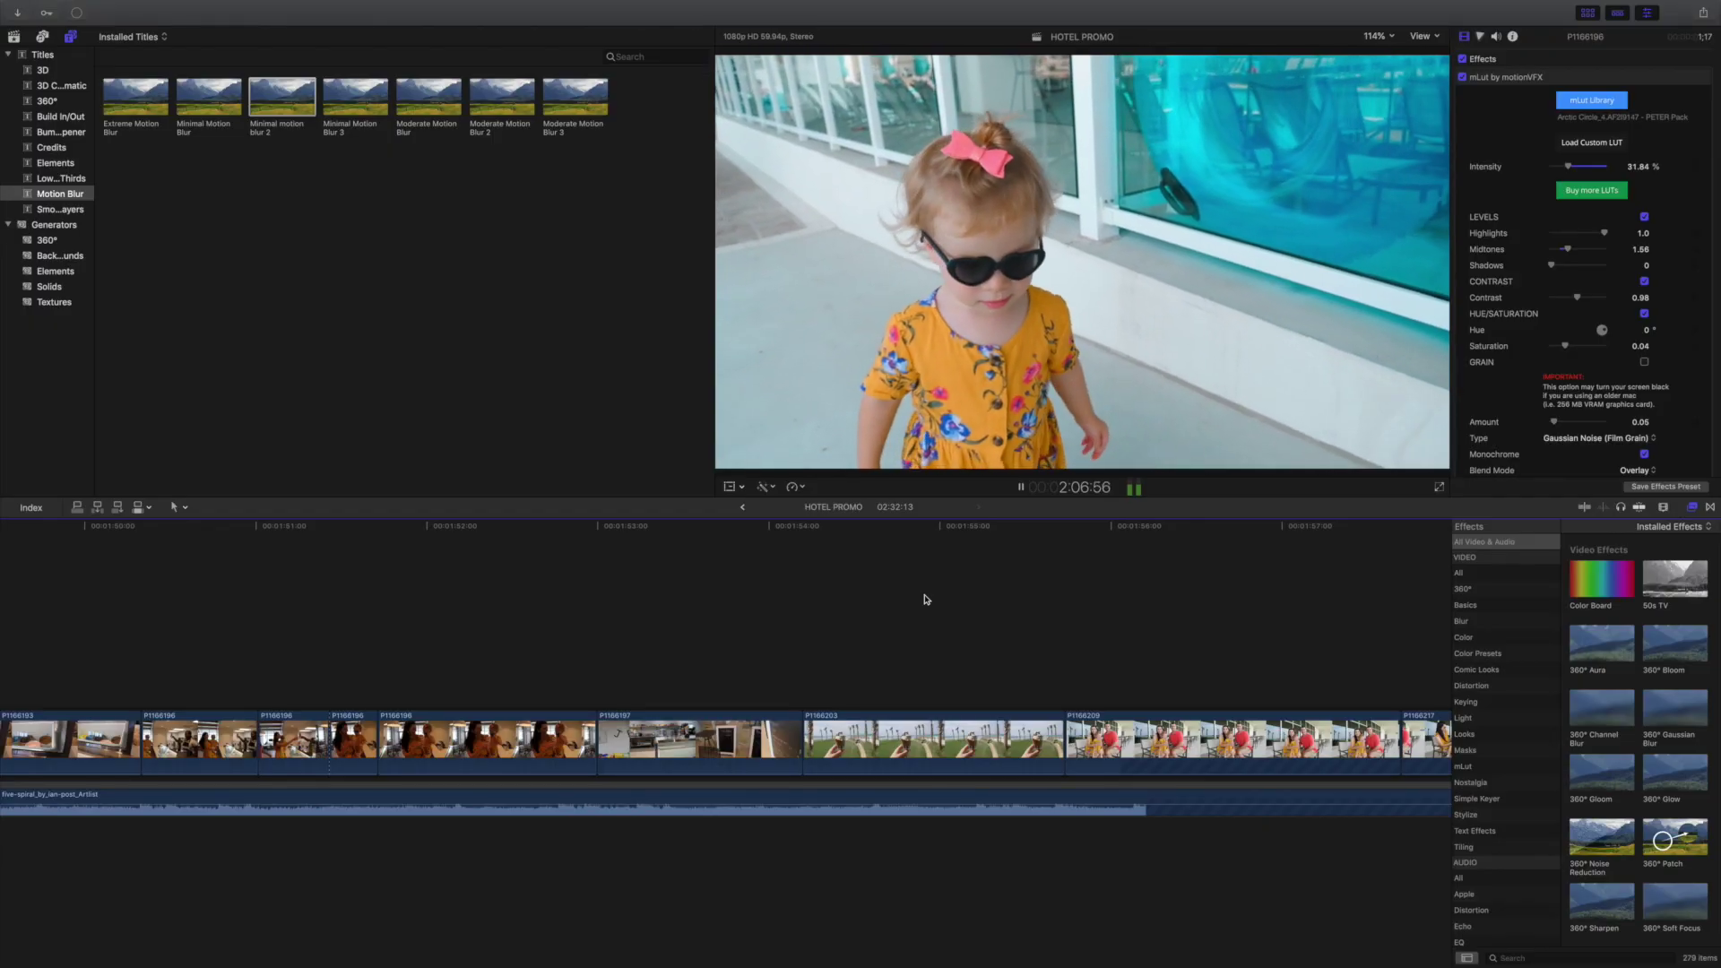
# - Scroll back to the Extreme Motion Blur, zoom and spin transitions and restart their playback
pyautogui.hscroll(-10, 926, 598)
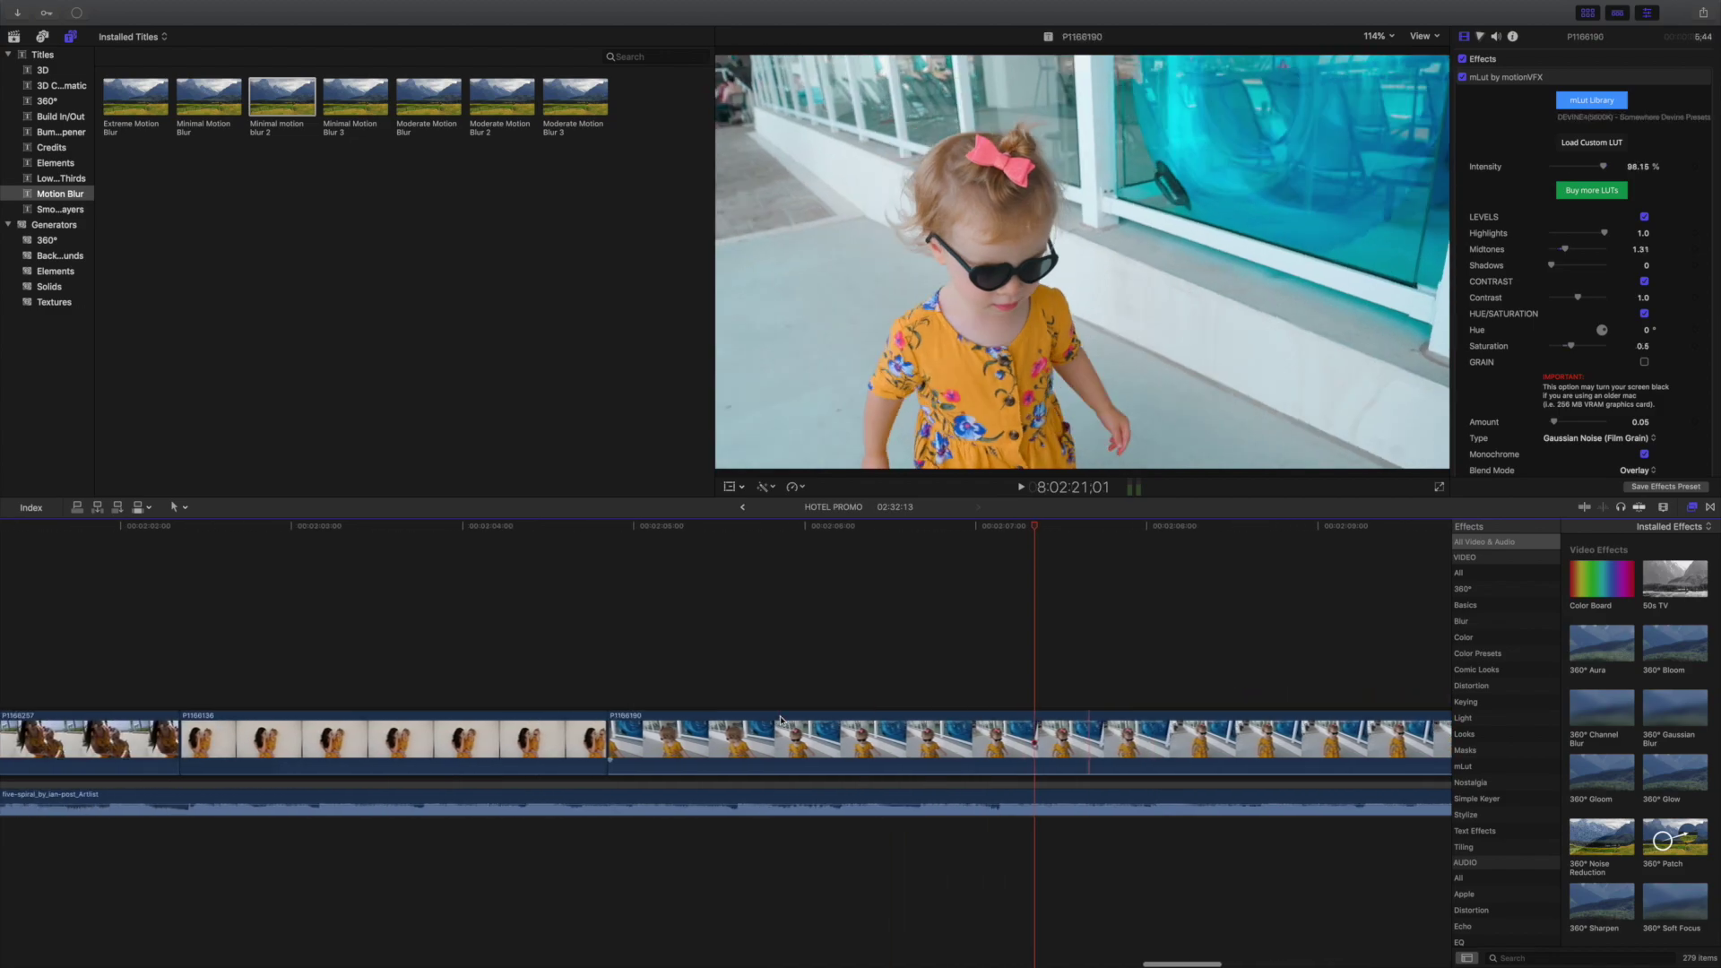
pyautogui.hscroll(-3, 779, 719)
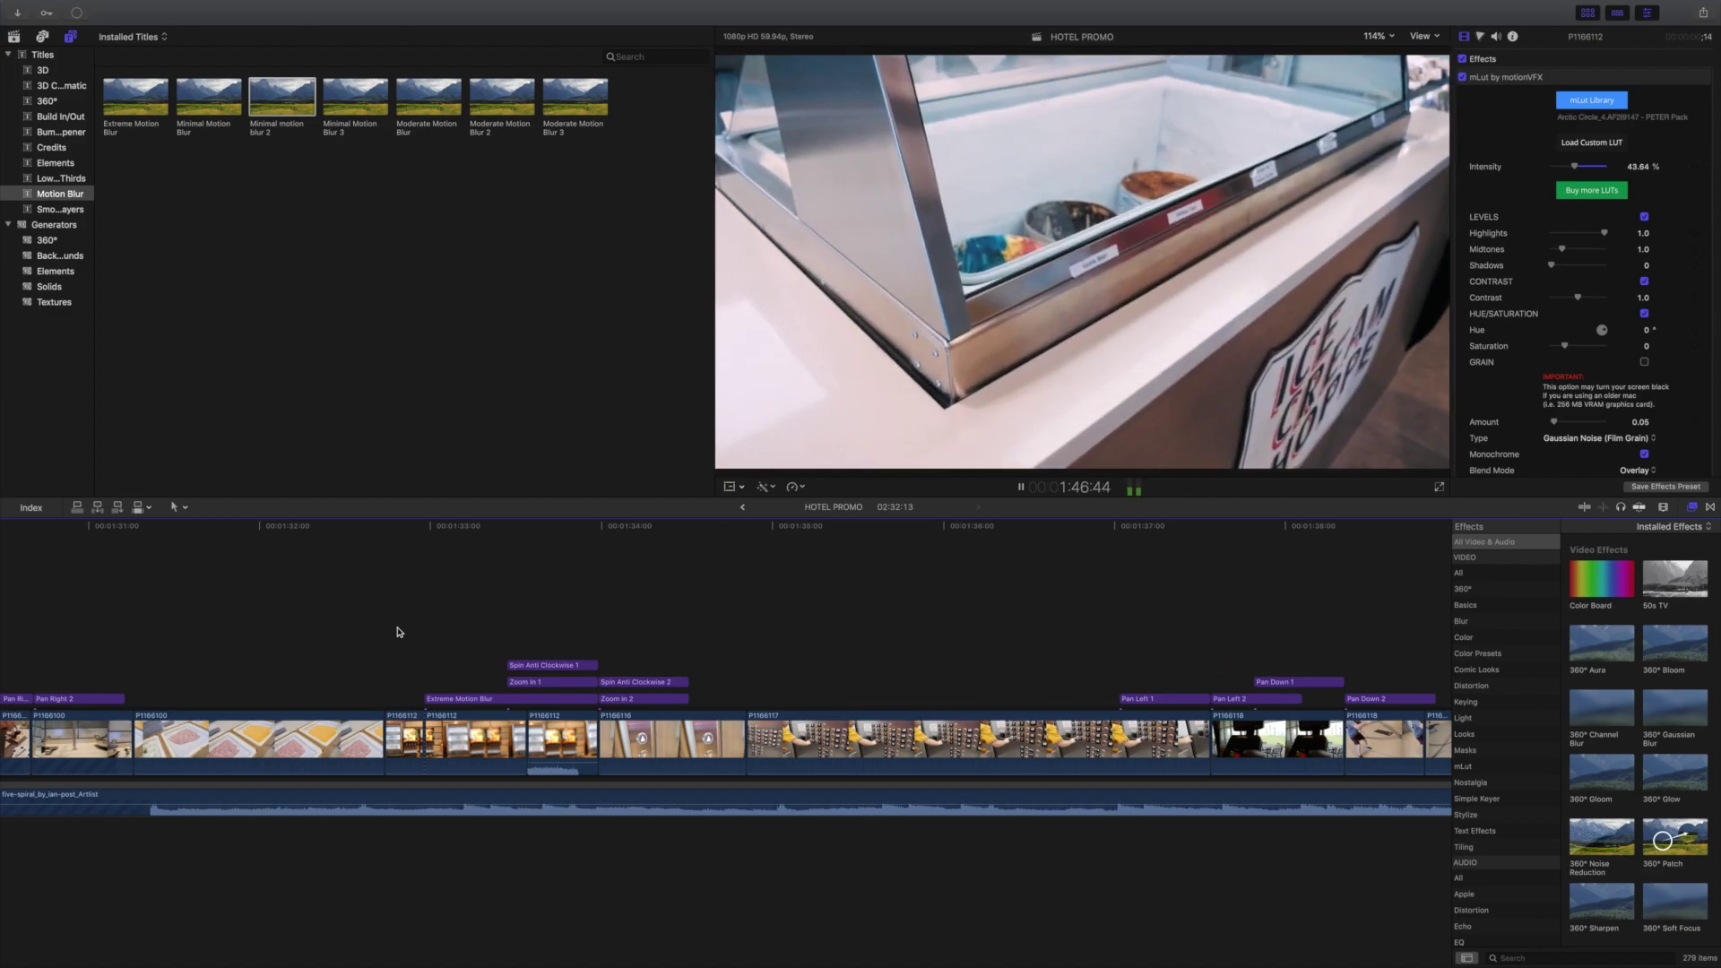
pyautogui.press('space')
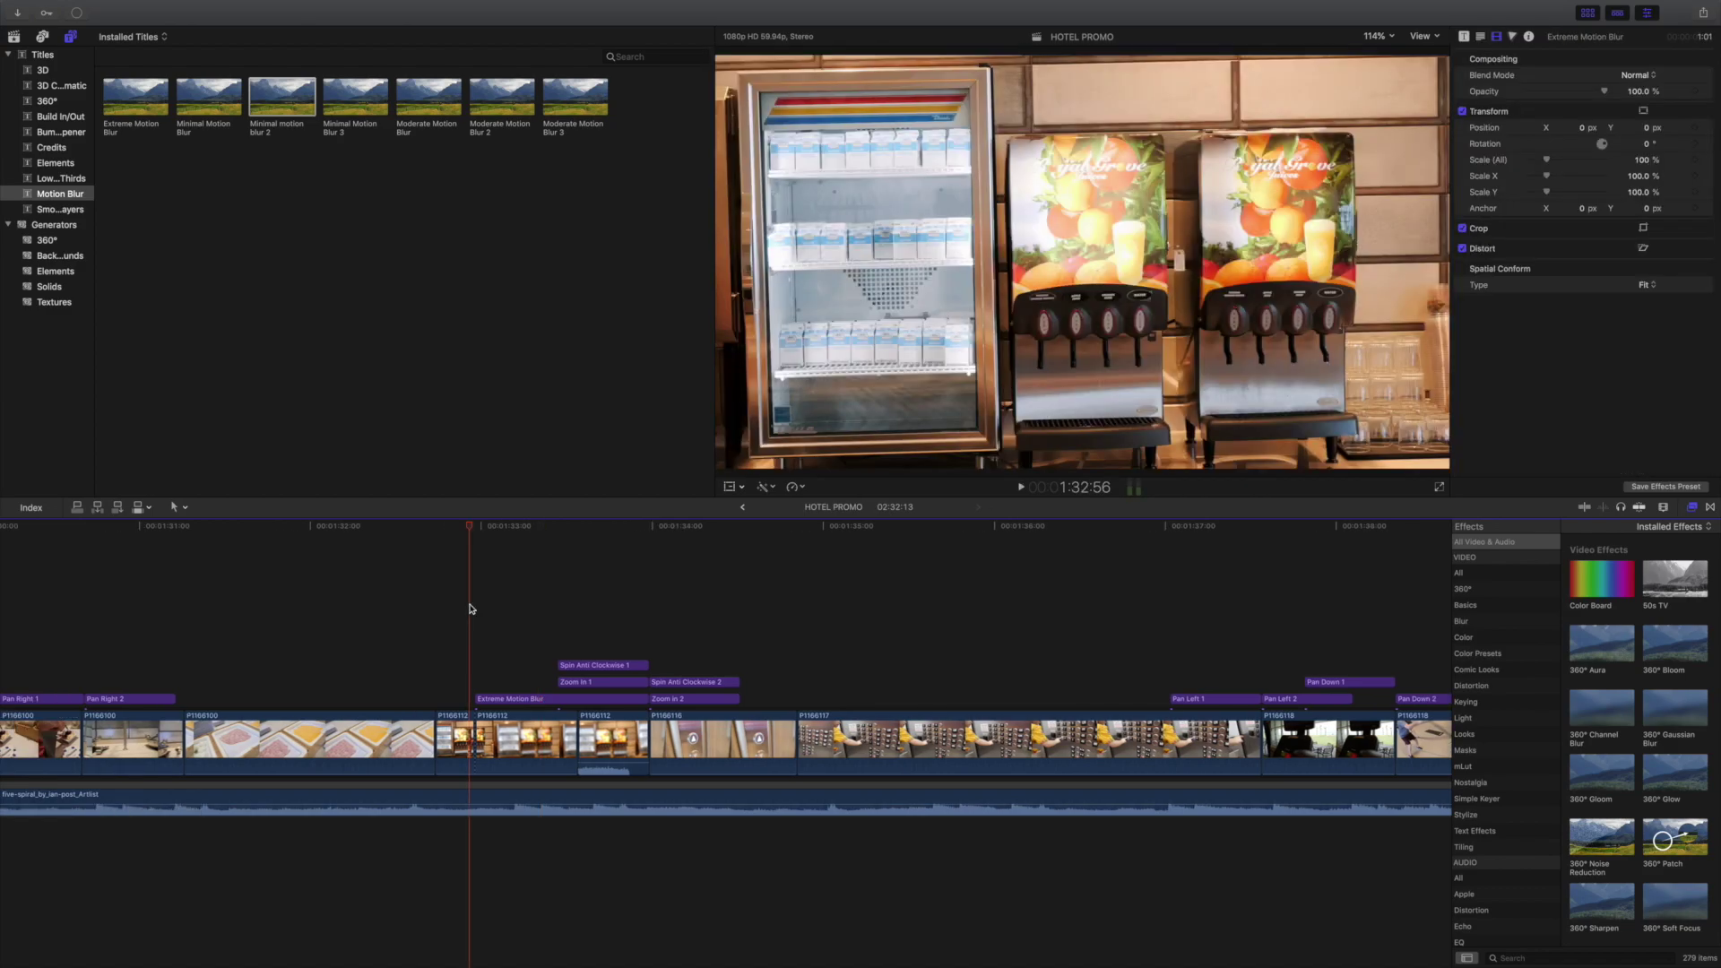
pyautogui.press('space')
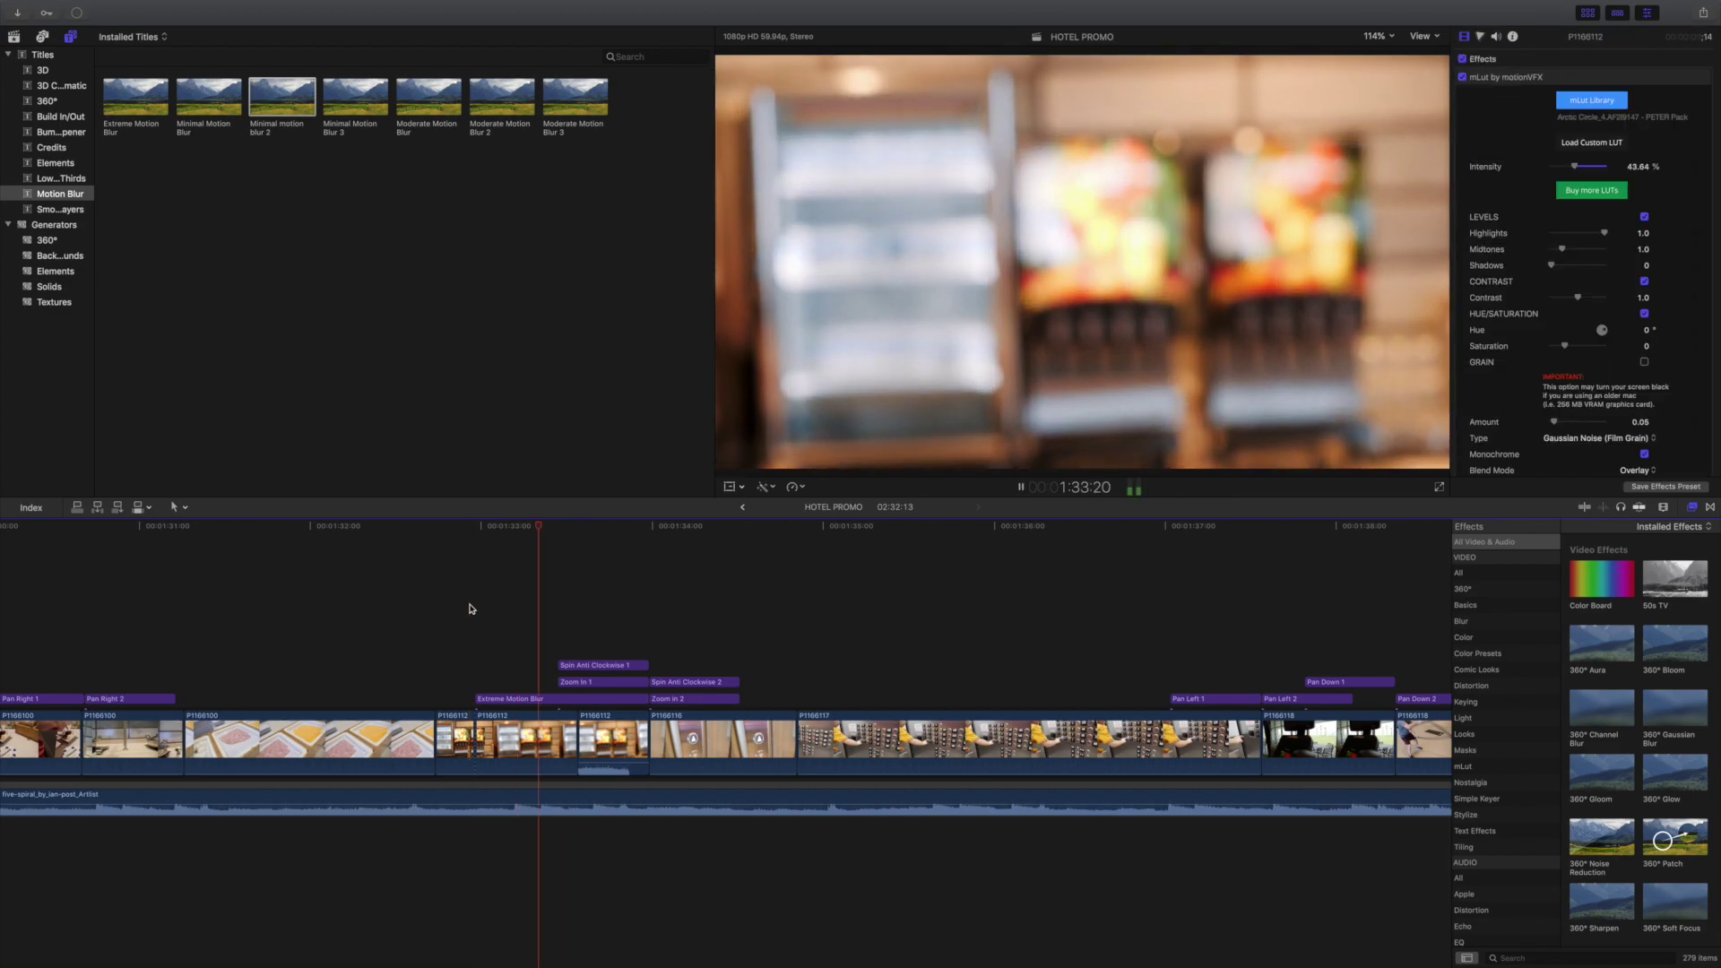
pyautogui.press('space')
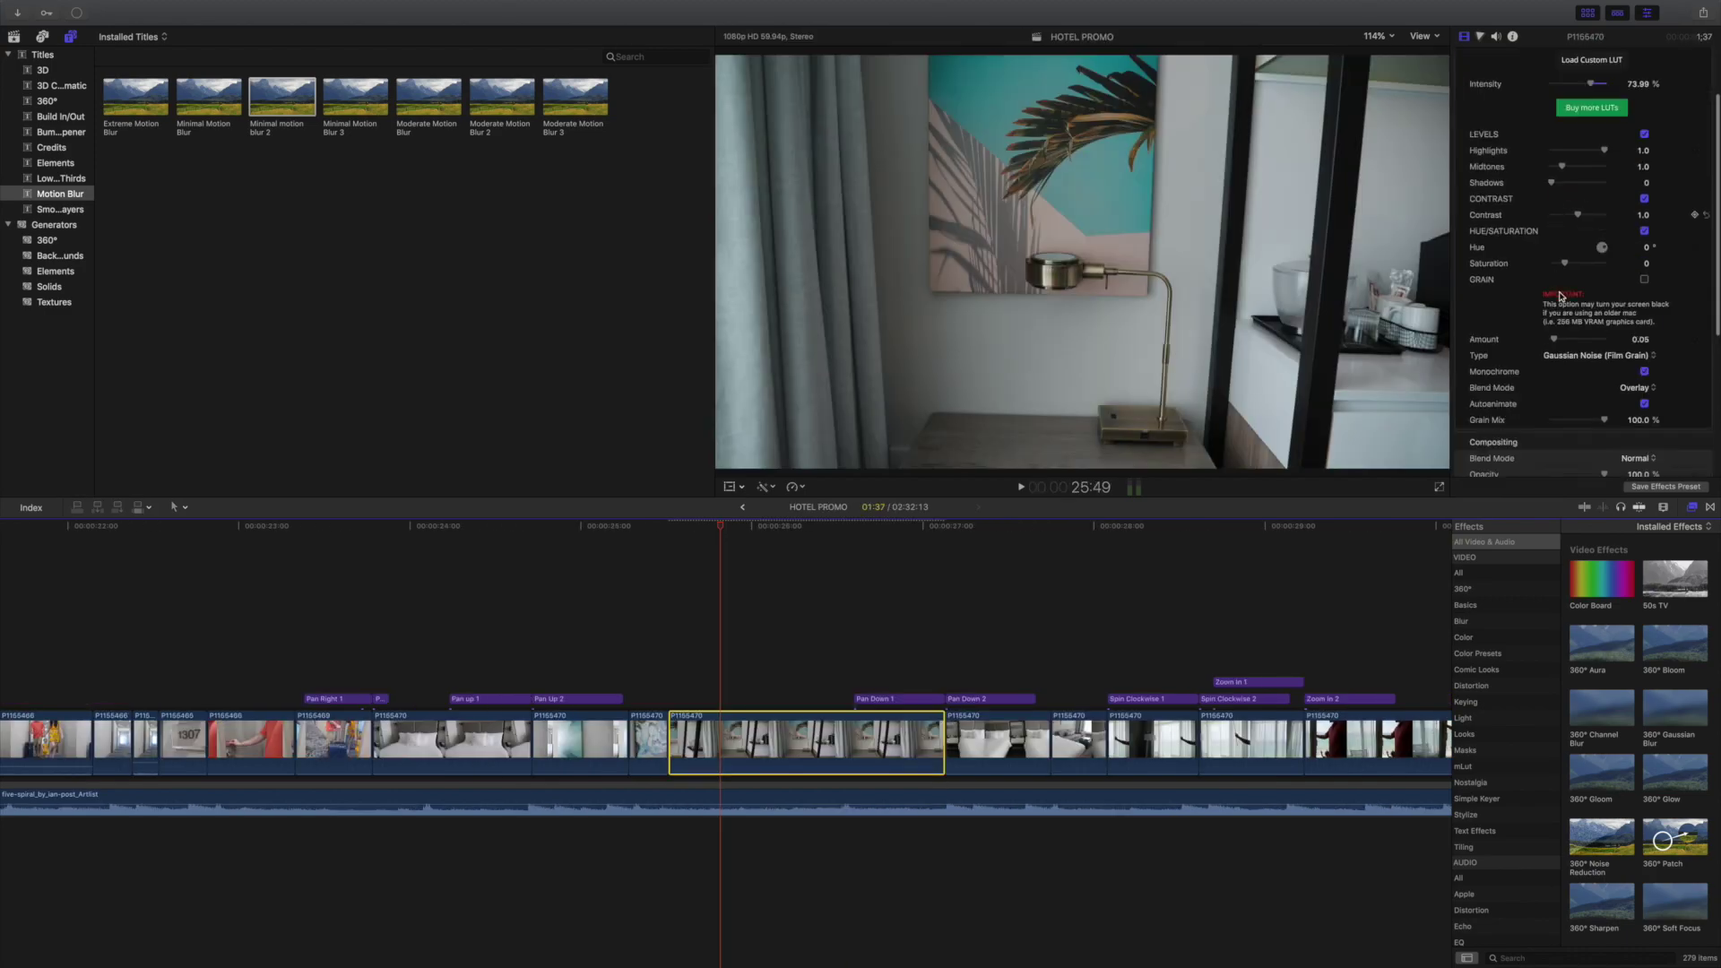
# - Enable Stabilization on curtain clip P1155470 in the Video Inspector and play it back
pyautogui.scroll(-8, 1463, 410)
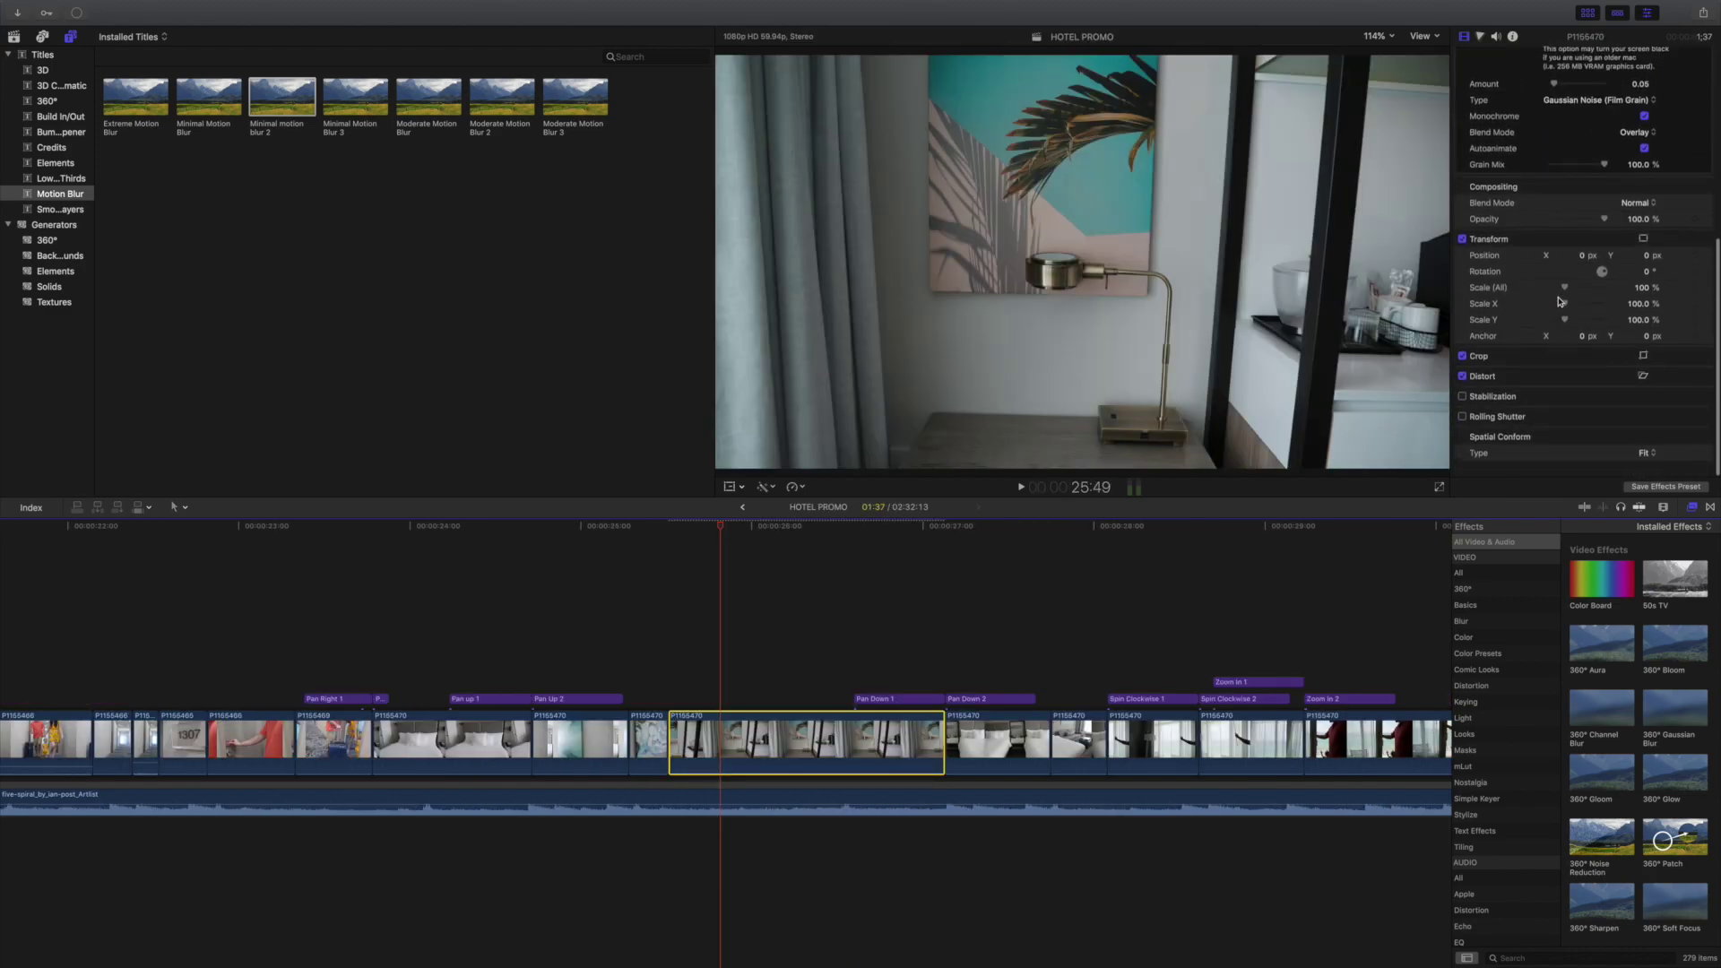
pyautogui.click(1463, 405)
pyautogui.click(653, 584)
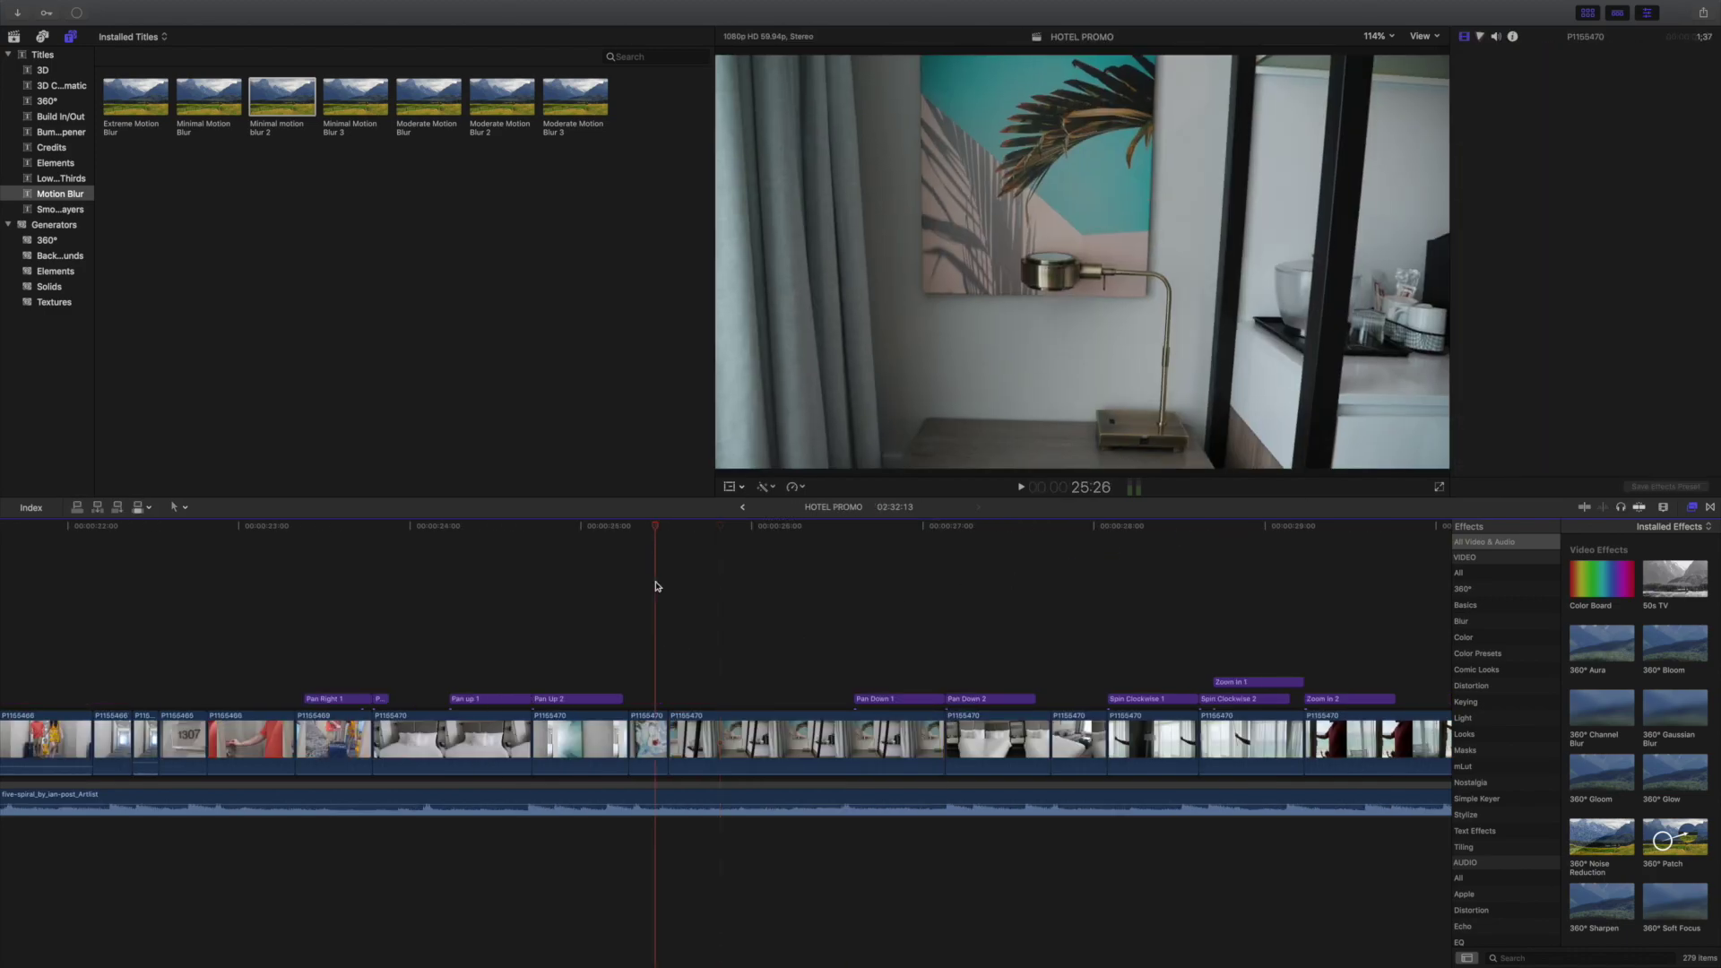
pyautogui.press('space')
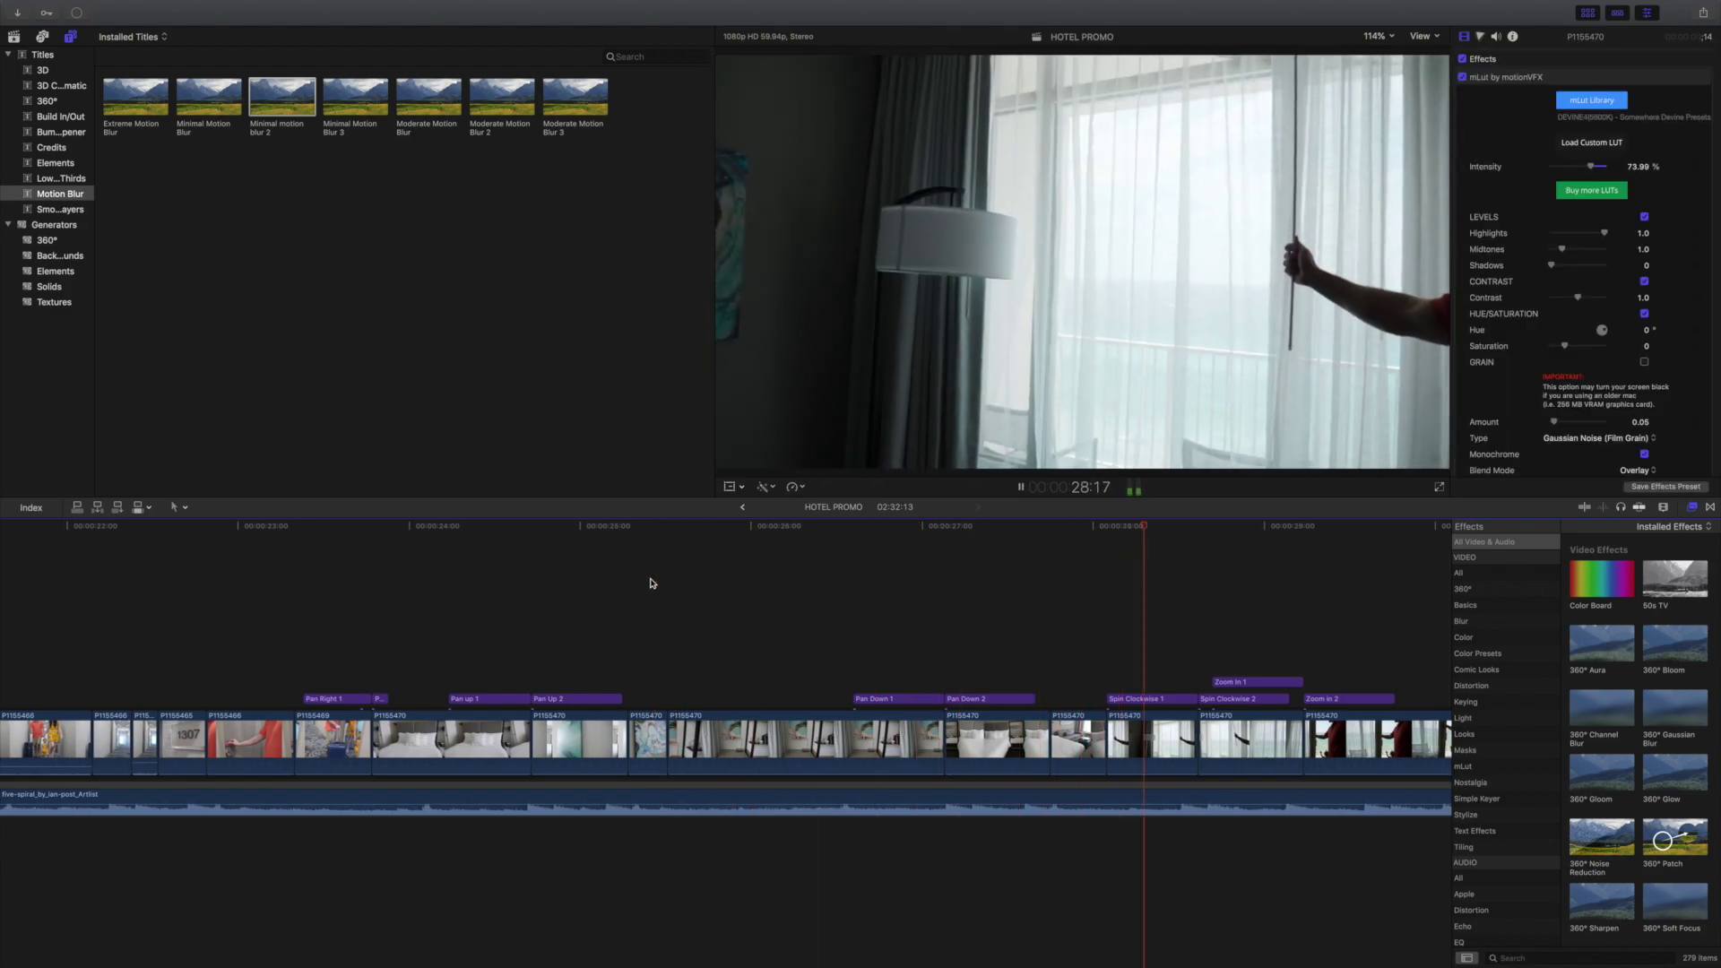
pyautogui.press('space')
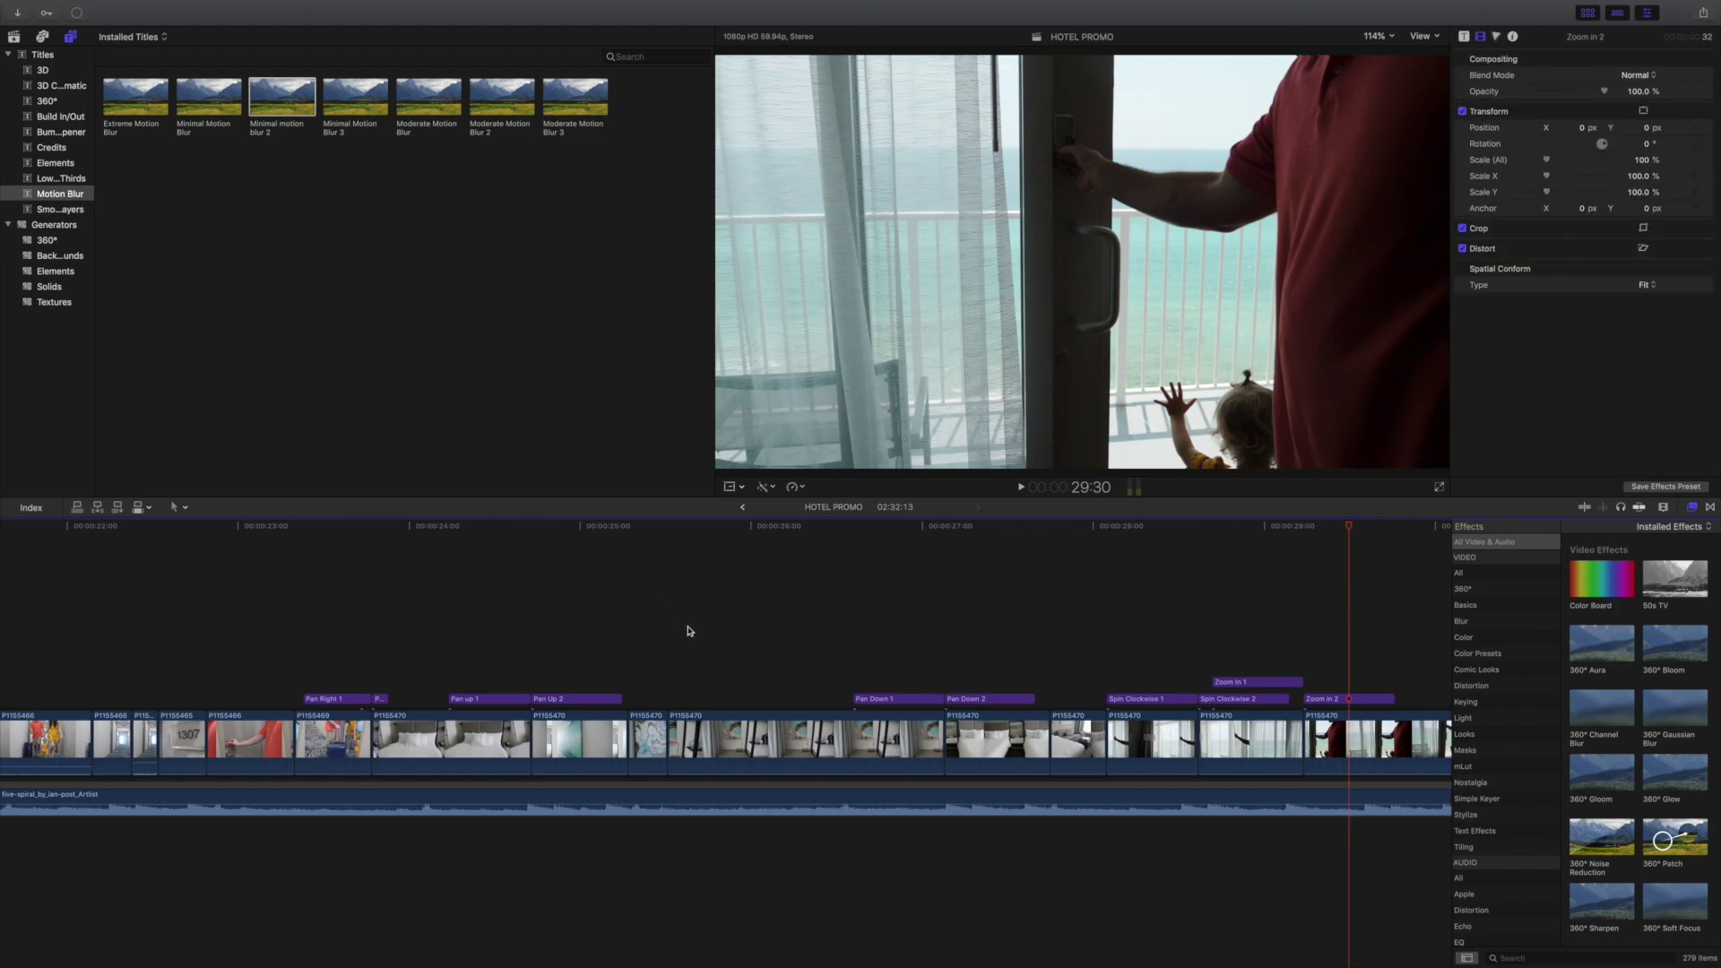
# - Select the bed clip and copy it from the Edit menu
pyautogui.click(469, 739)
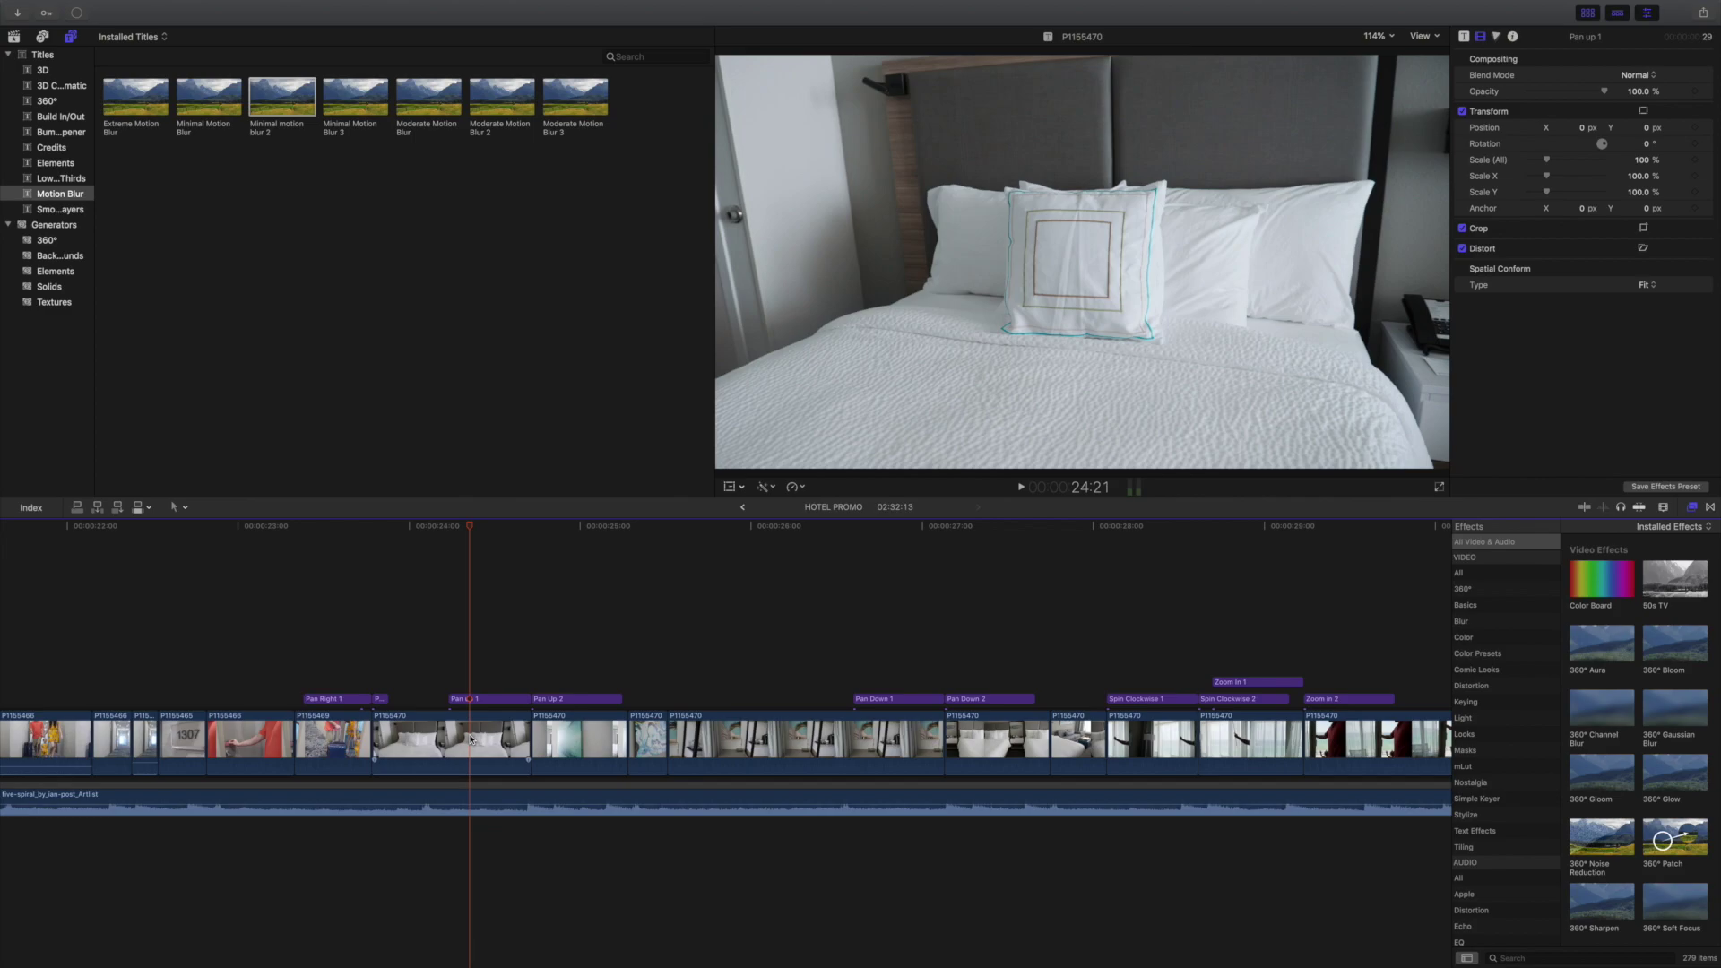
pyautogui.click(475, 740)
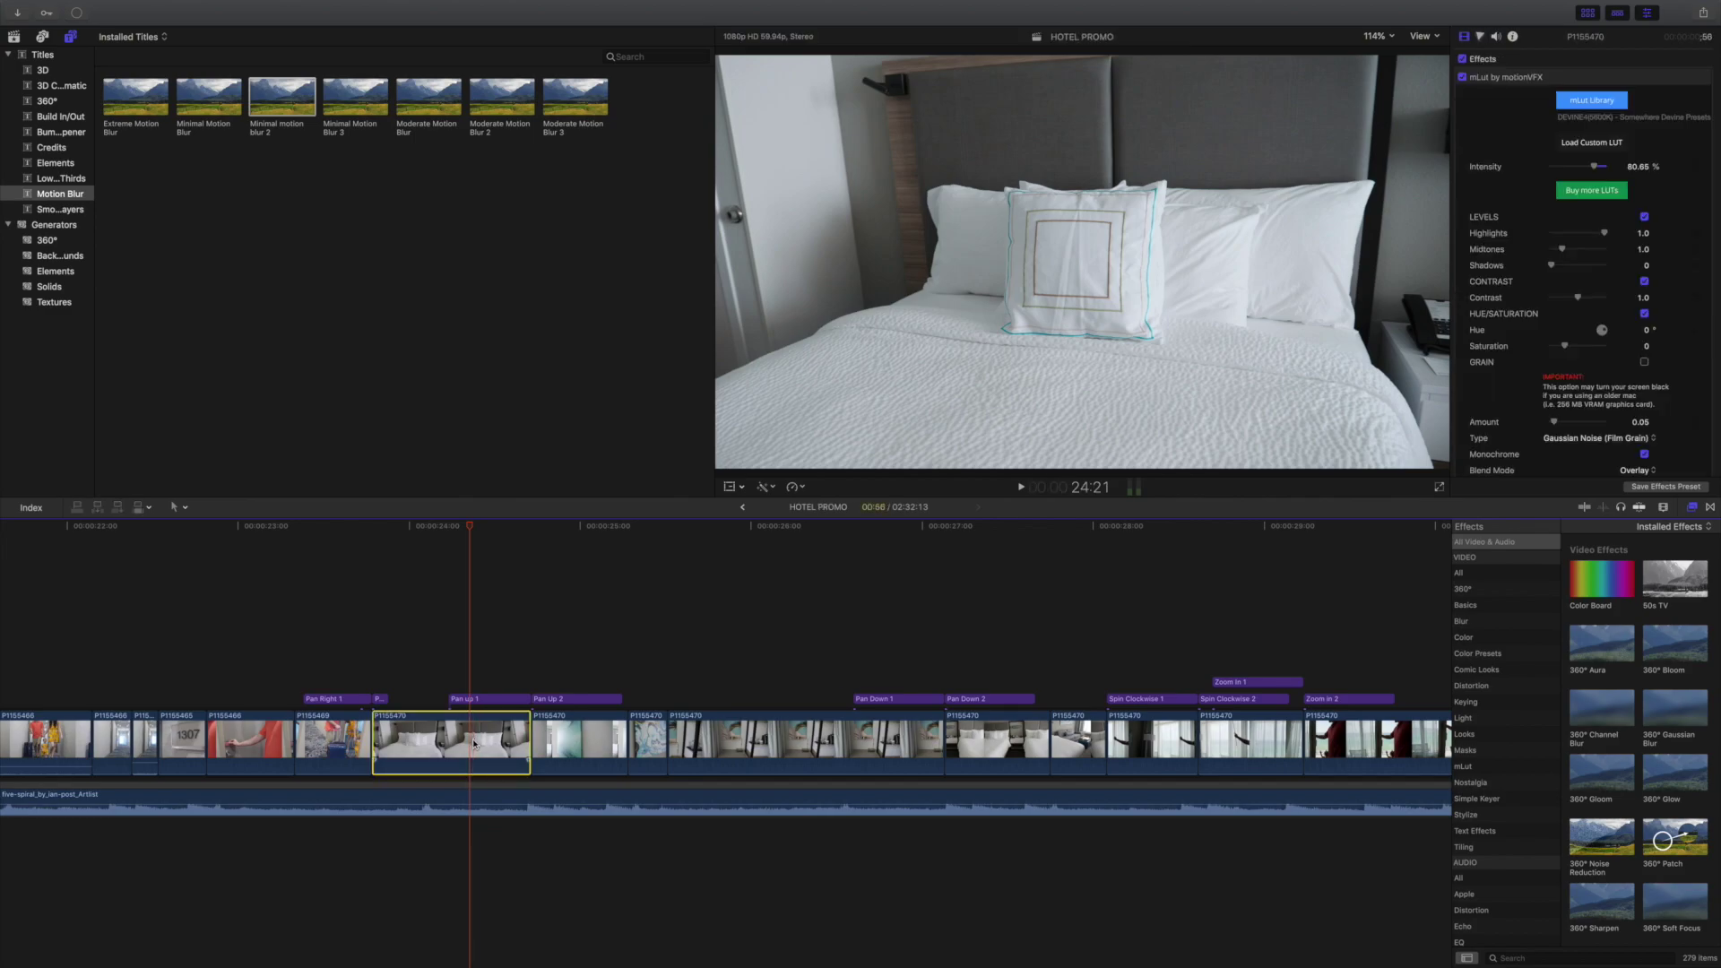
pyautogui.moveTo(198, 5)
pyautogui.click(143, 7)
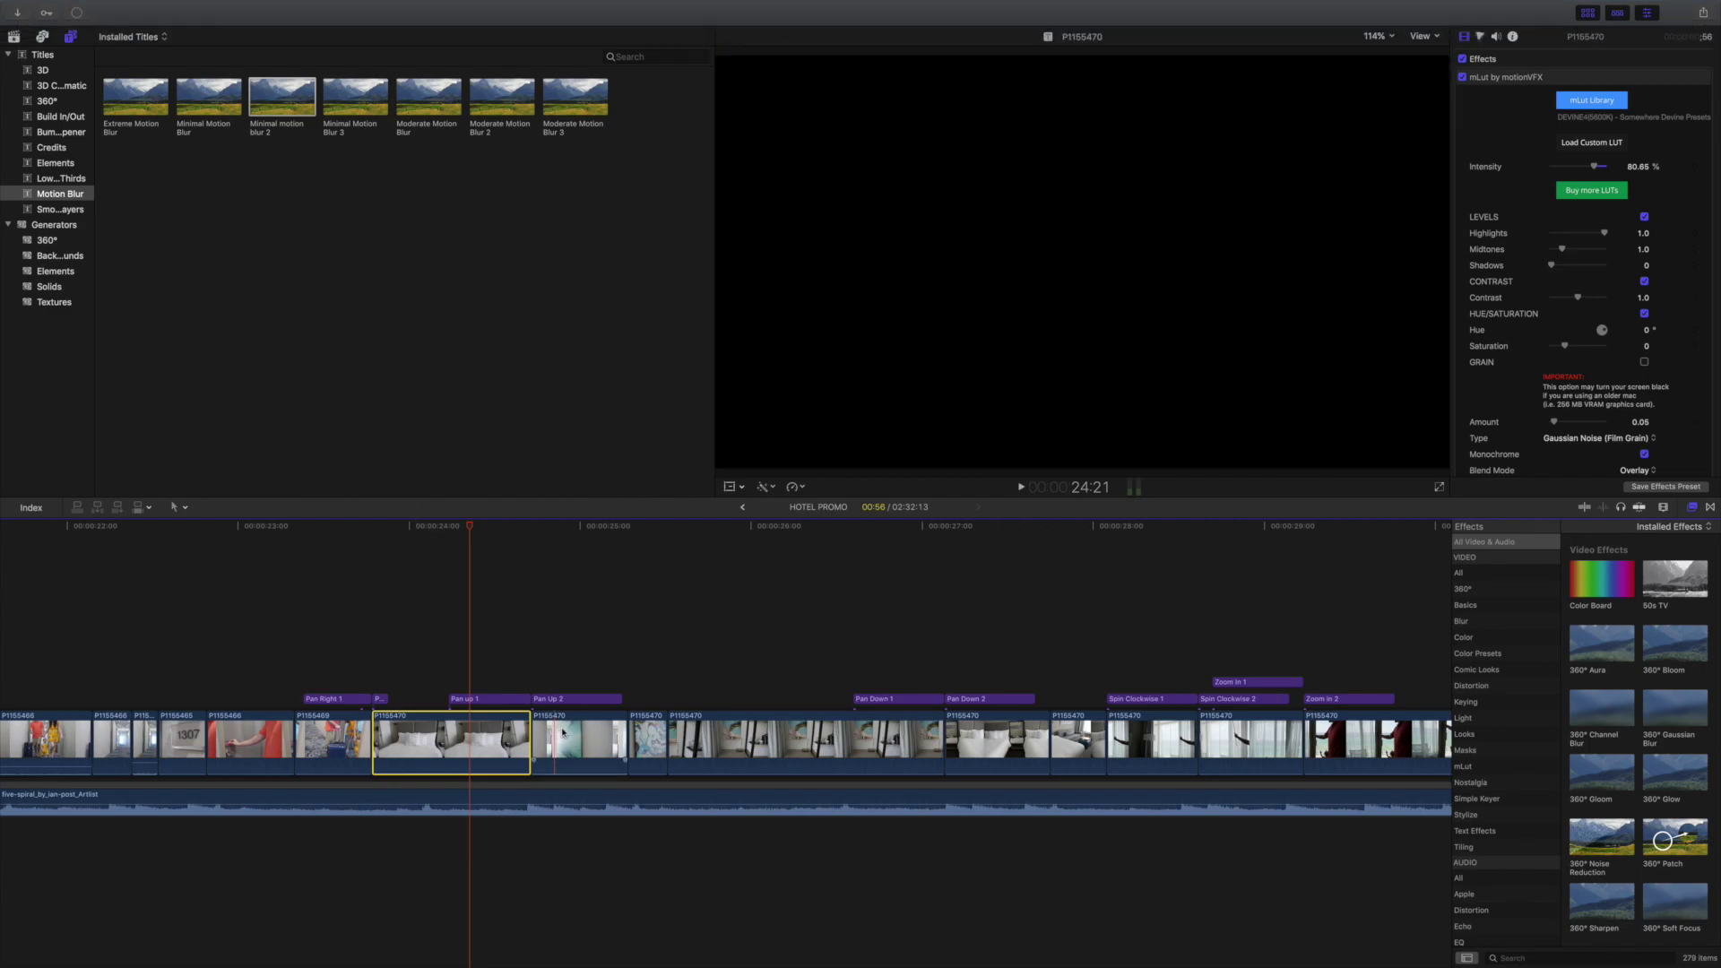
# - Select the clip after the bed shot and open Paste Attributes for it
pyautogui.click(563, 732)
pyautogui.click(145, 9)
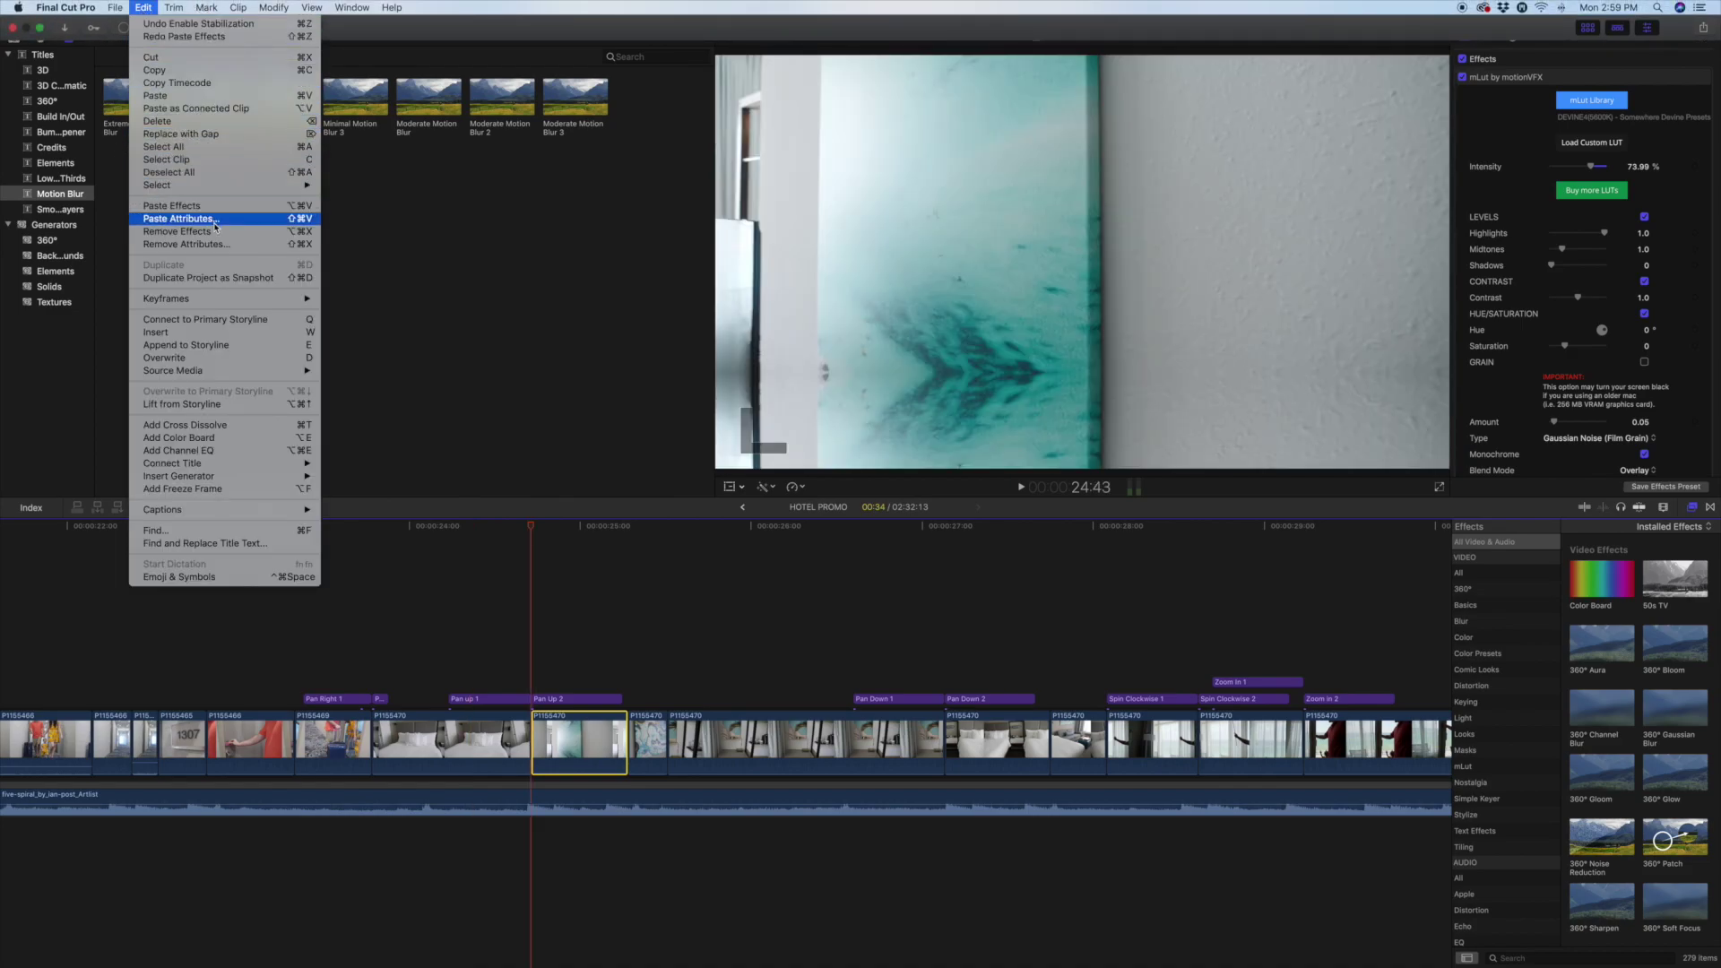
pyautogui.click(180, 219)
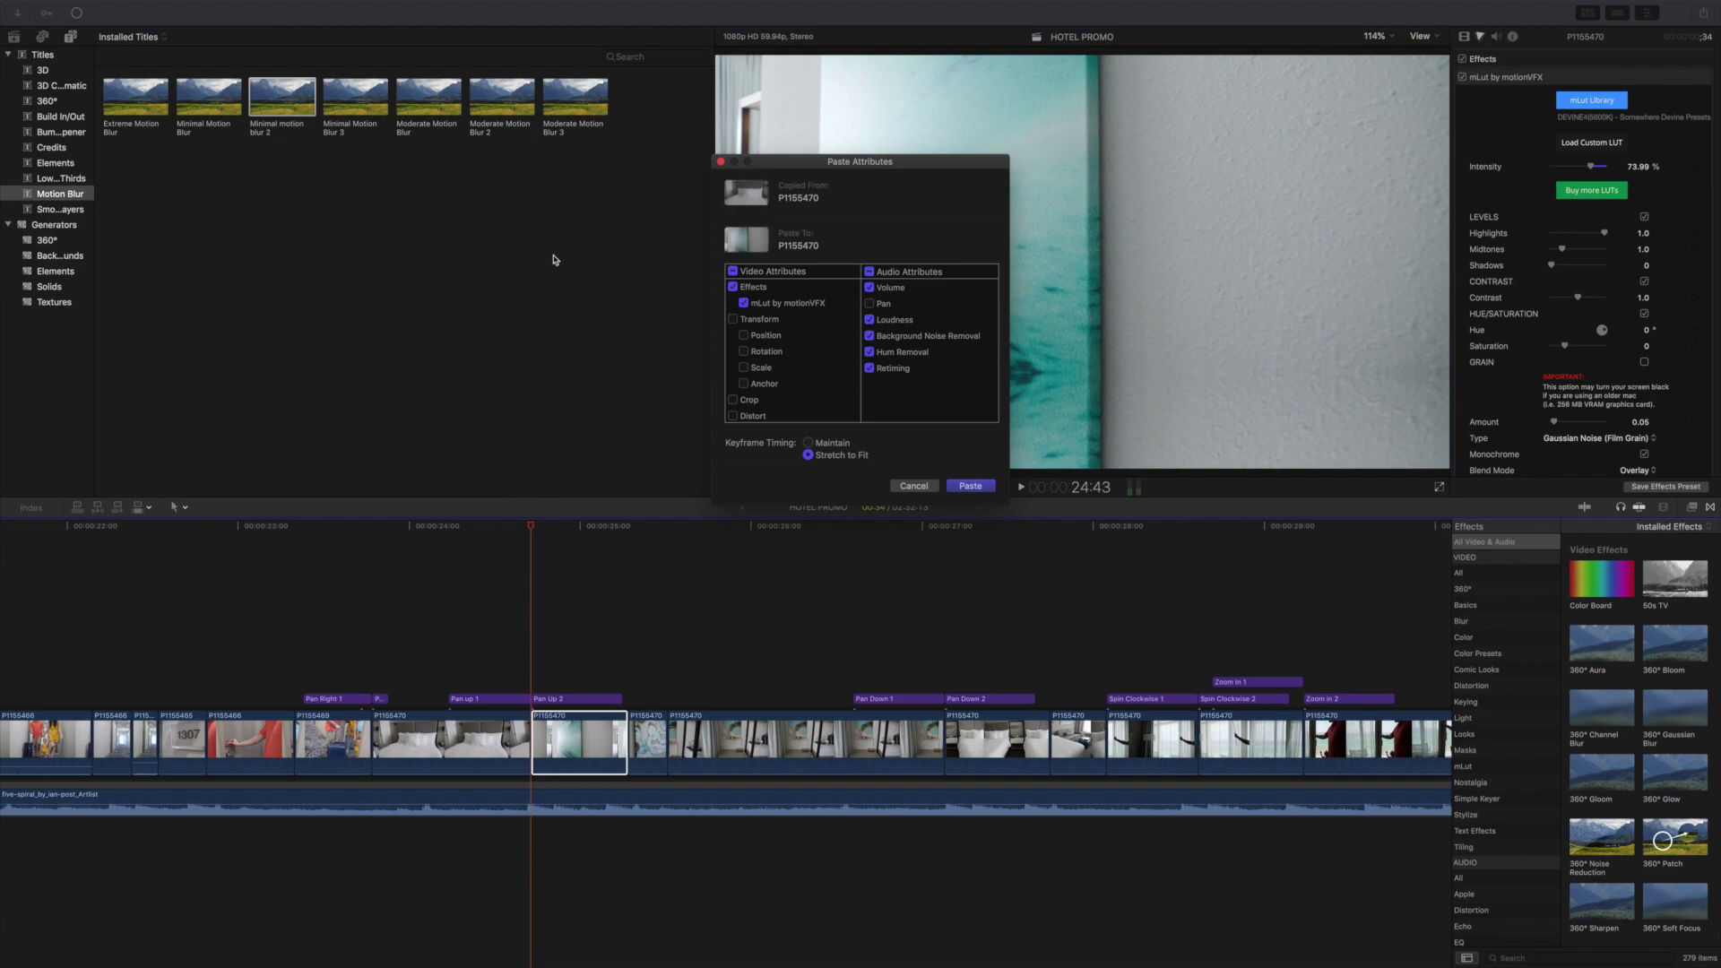